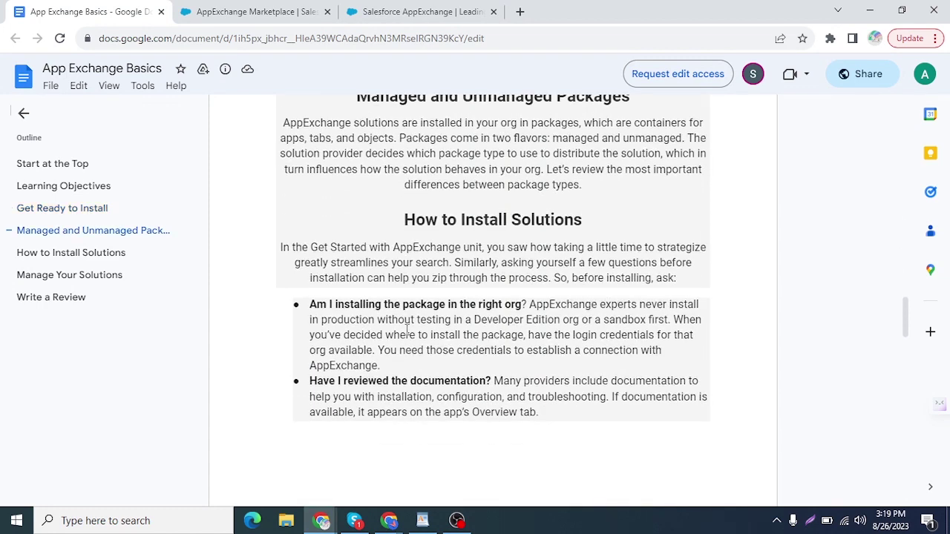
# Step: Read the AppExchange Basics document's sections on installing solutions, managing solutions and writing a review, and return to its beginning
pyautogui.scroll(-1, 407, 330)
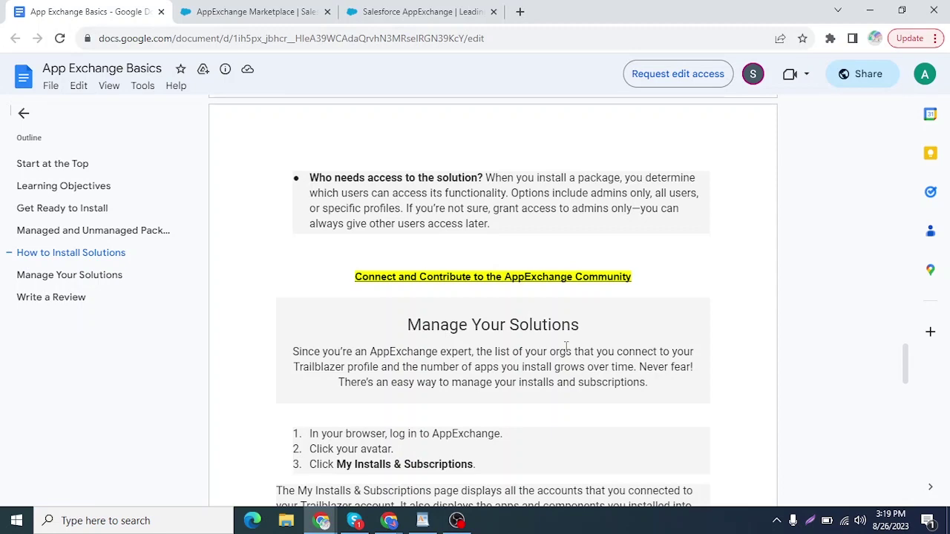
pyautogui.scroll(-3, 566, 348)
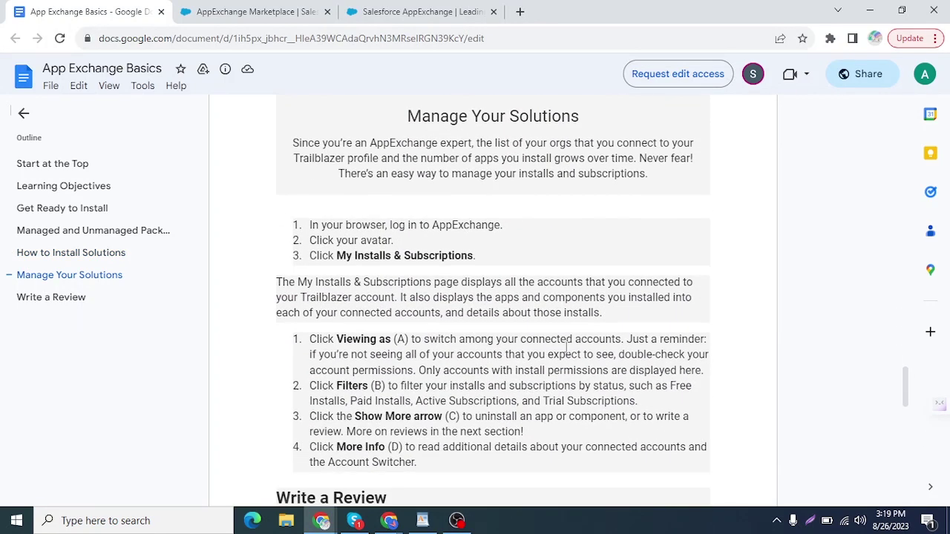
pyautogui.scroll(-3, 566, 347)
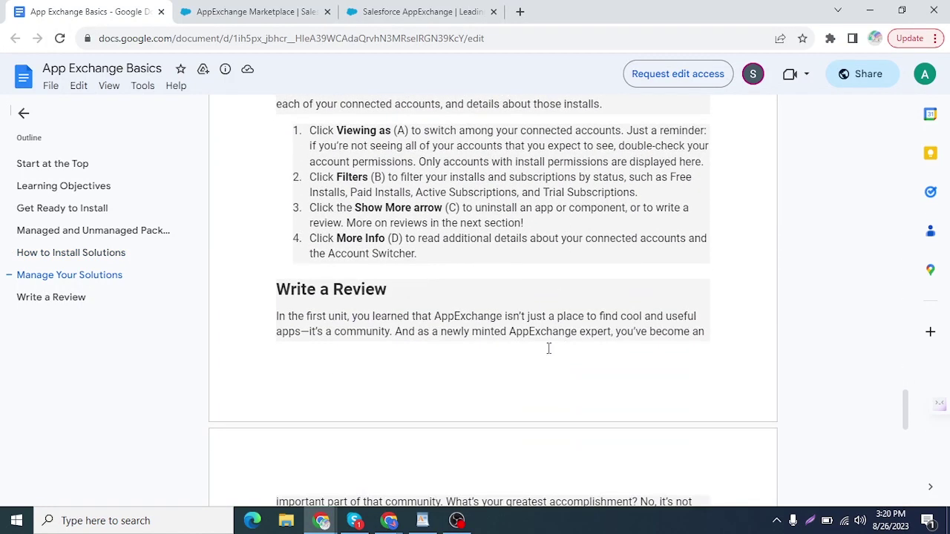
pyautogui.scroll(-2, 546, 348)
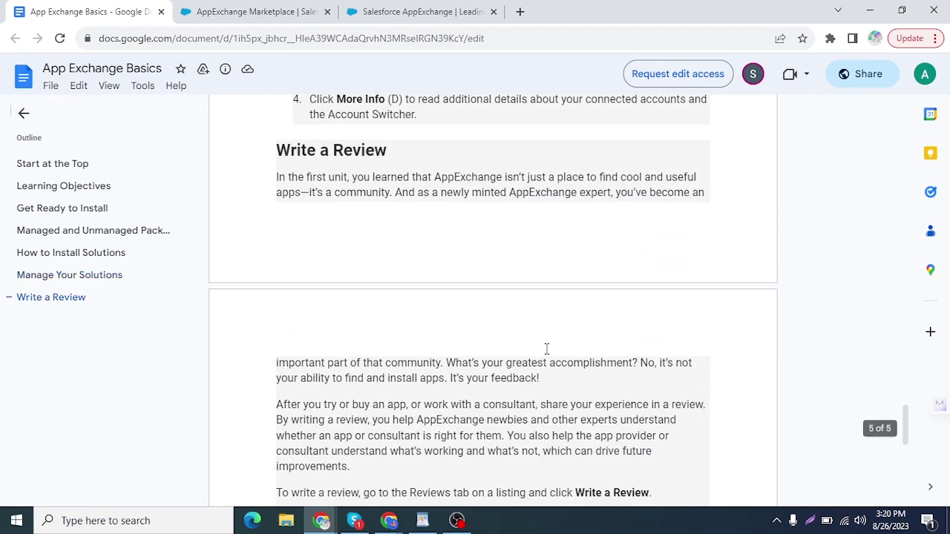
pyautogui.scroll(-1, 410, 369)
pyautogui.scroll(-5, 410, 369)
pyautogui.scroll(8, 443, 377)
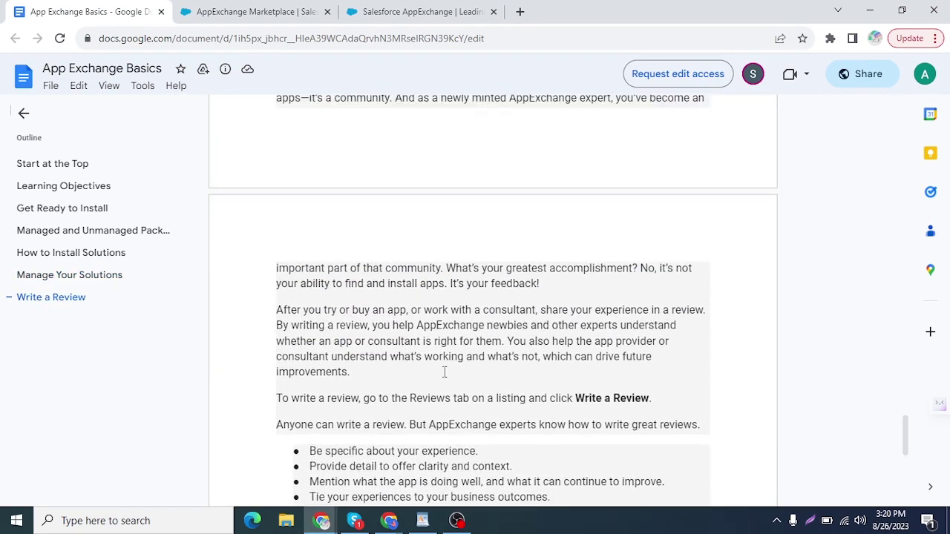
pyautogui.scroll(20, 444, 370)
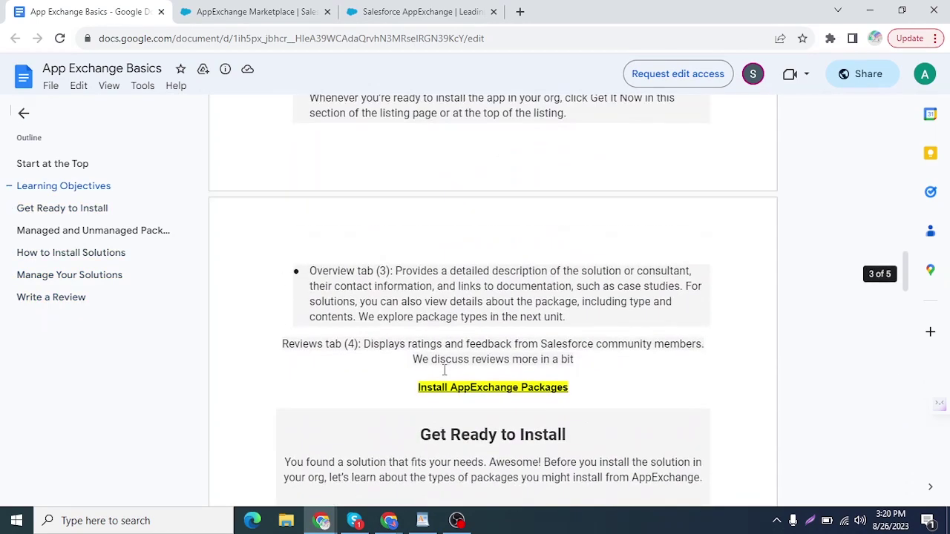
pyautogui.scroll(20, 444, 370)
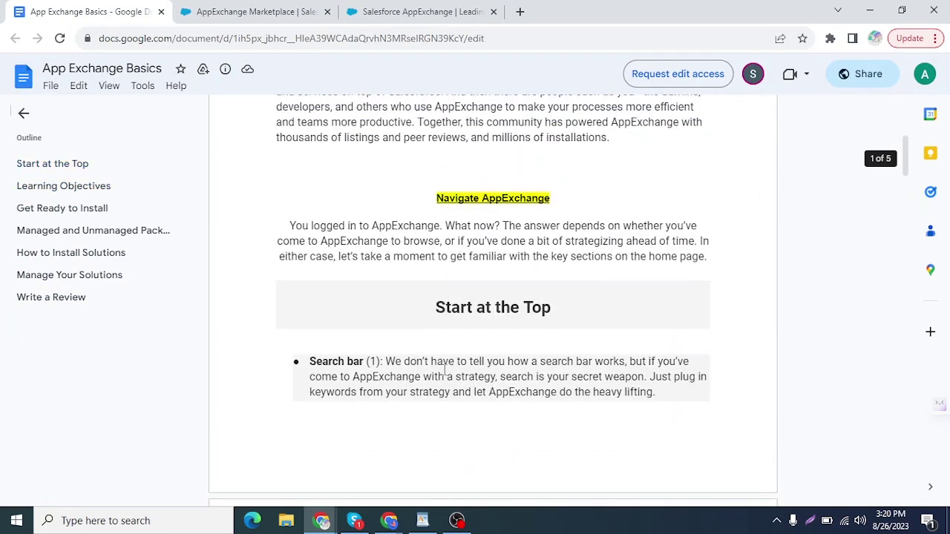
pyautogui.scroll(2, 444, 370)
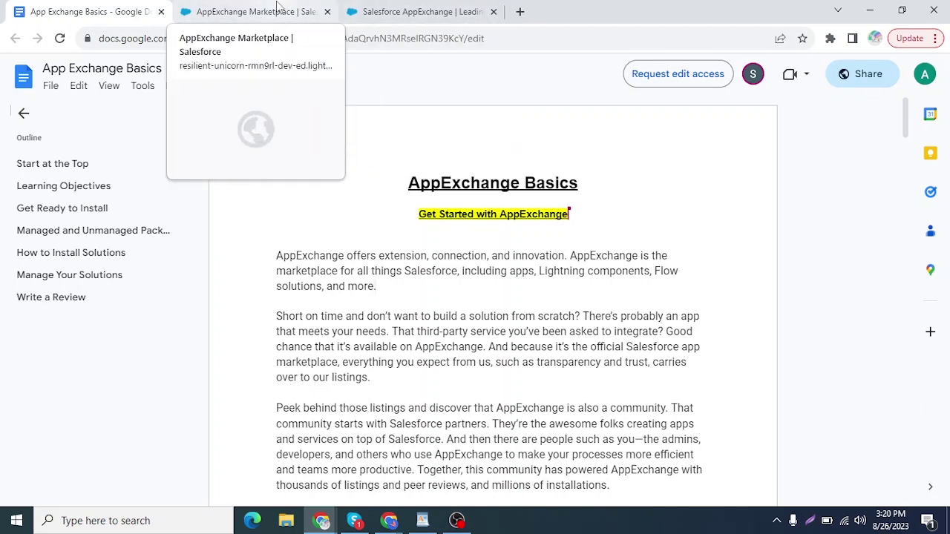
# Step: Switch to the Salesforce org, go back to Setup Home and search the setup options for AppExchange
pyautogui.click(230, 13)
pyautogui.click(15, 38)
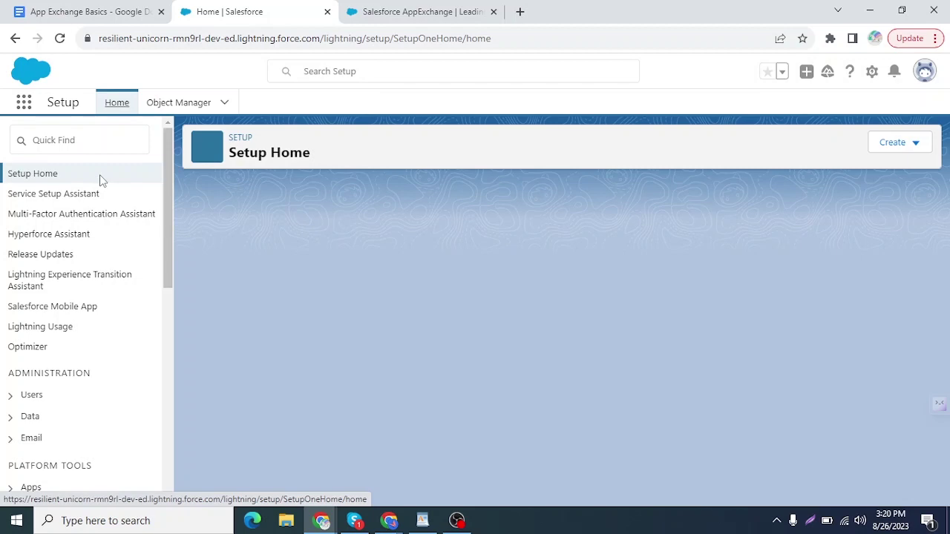
pyautogui.click(74, 140)
pyautogui.write('a')
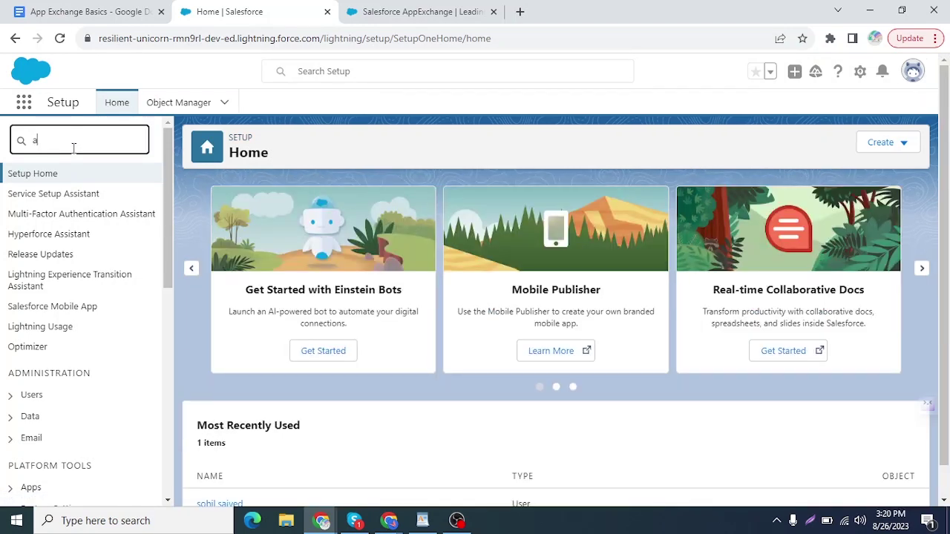
pyautogui.write('p')
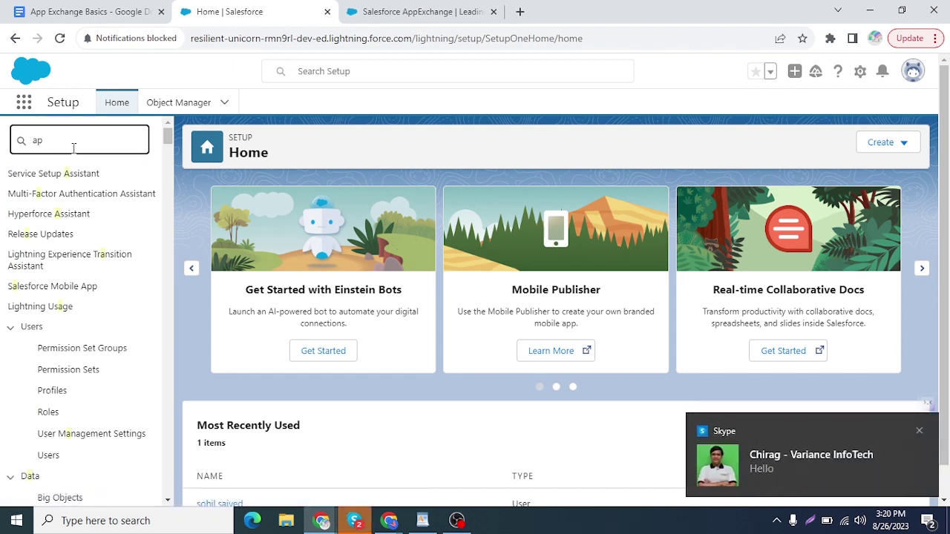
pyautogui.write('p')
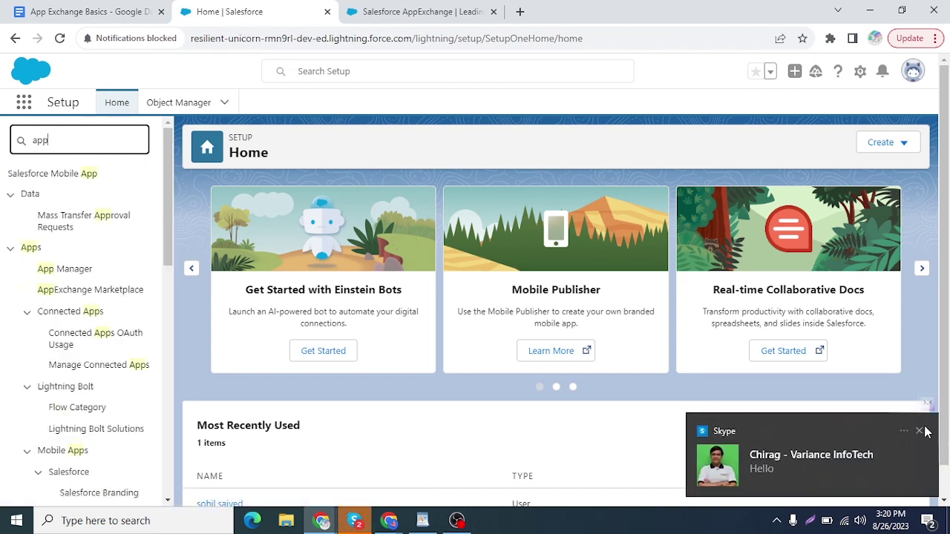
pyautogui.click(920, 432)
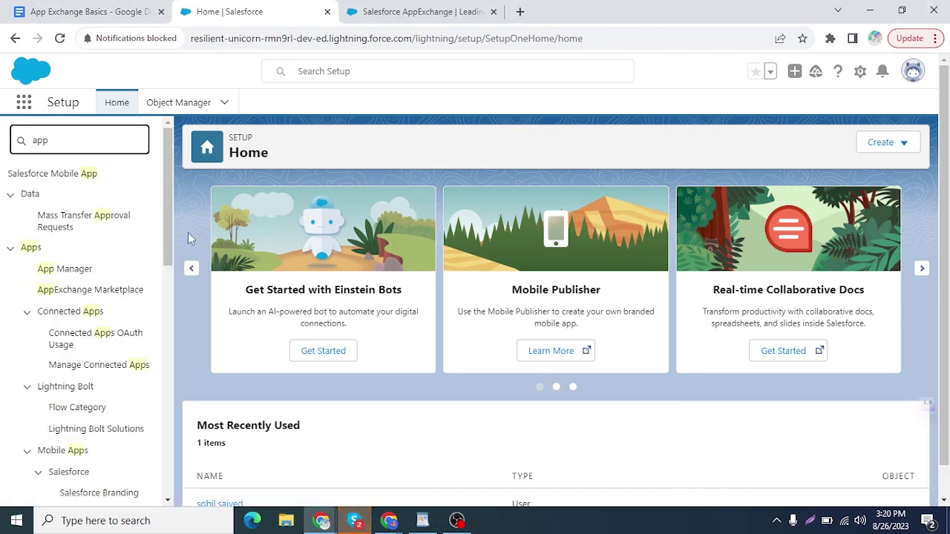
pyautogui.write('exchabg')
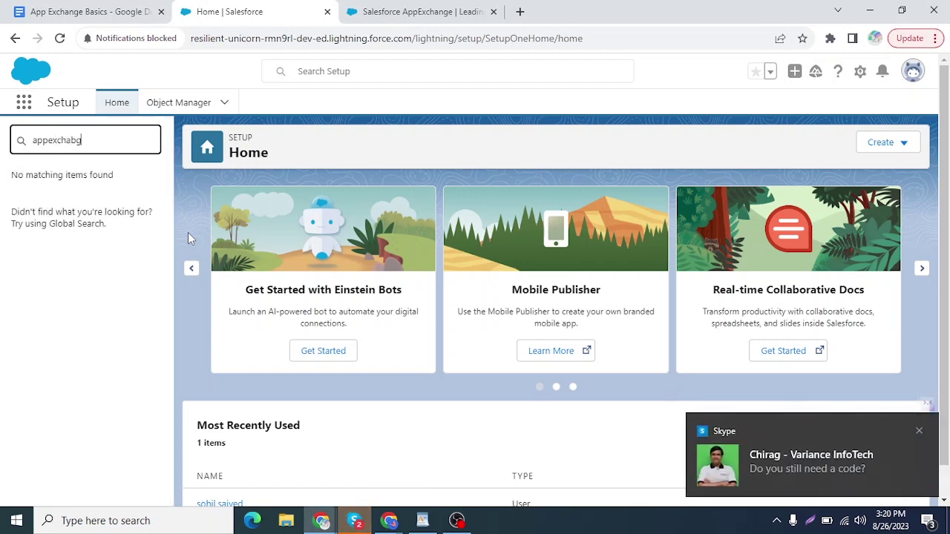
# Step: Dismiss the incoming Skype message notification and close the Skype window
pyautogui.click(919, 431)
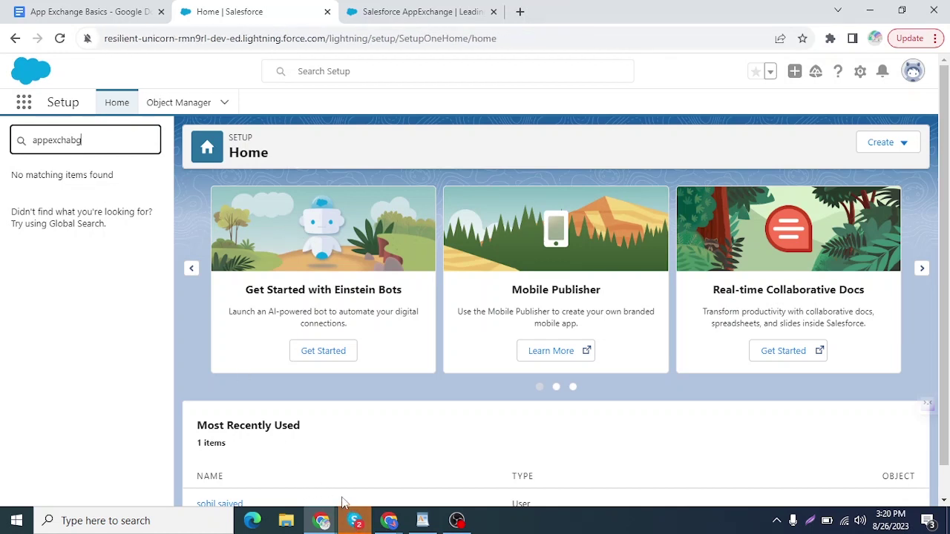
pyautogui.rightClick(354, 521)
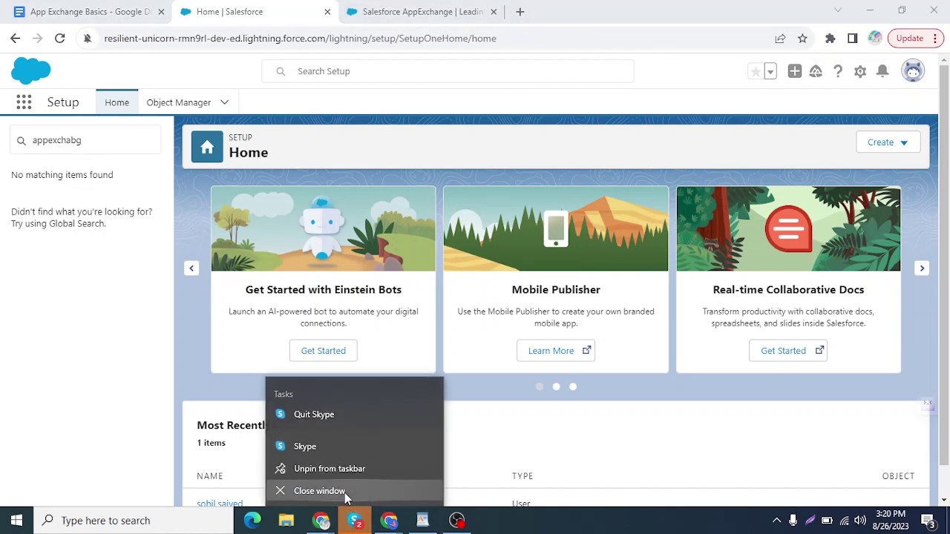
pyautogui.click(347, 492)
# Step: Shorten the setup search term to "appexc" and open AppExchange Marketplace
pyautogui.click(86, 148)
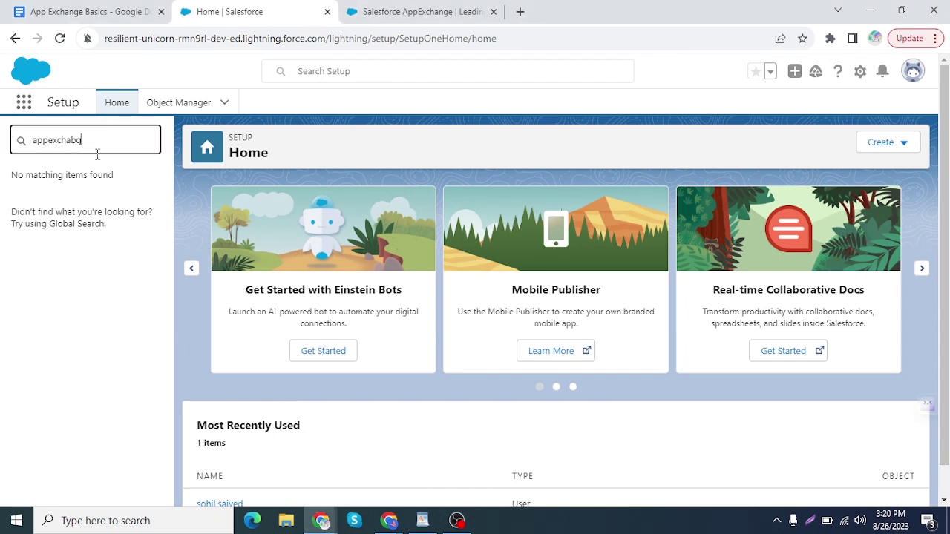
pyautogui.press('BackSpace')
pyautogui.press('BackSpace')
pyautogui.press('BackSpace')
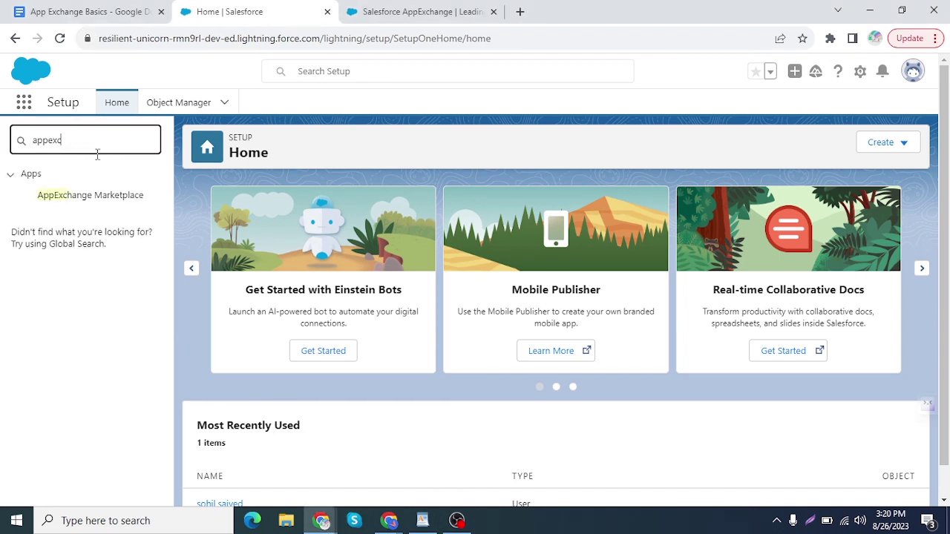
pyautogui.click(80, 200)
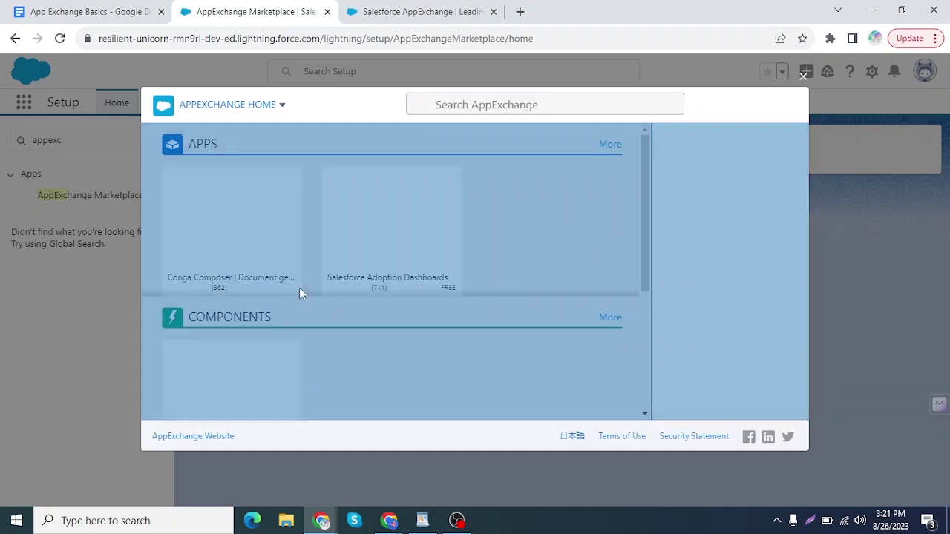
# Step: Browse the apps and components offered in the embedded AppExchange Marketplace and glance at the AppExchange site already open
pyautogui.scroll(-1, 442, 273)
pyautogui.scroll(-1, 443, 276)
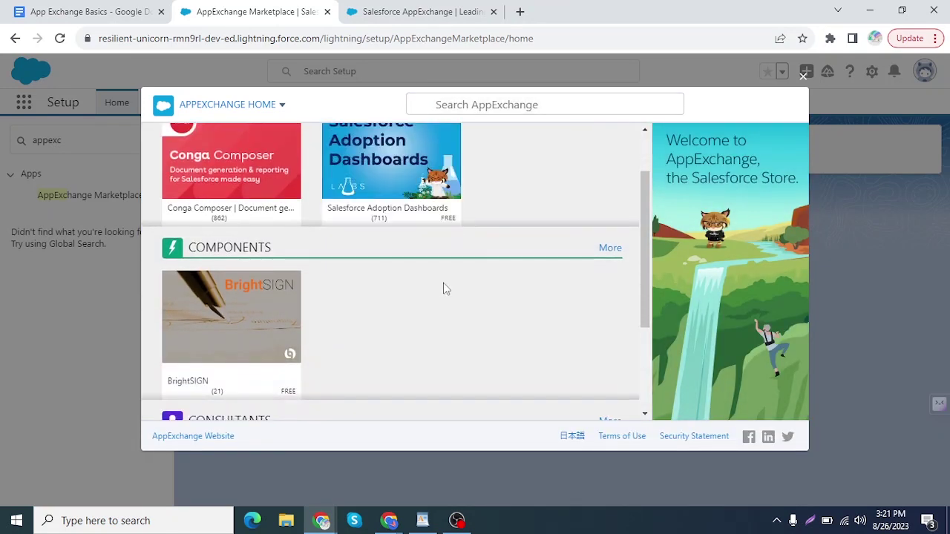
pyautogui.scroll(2, 443, 286)
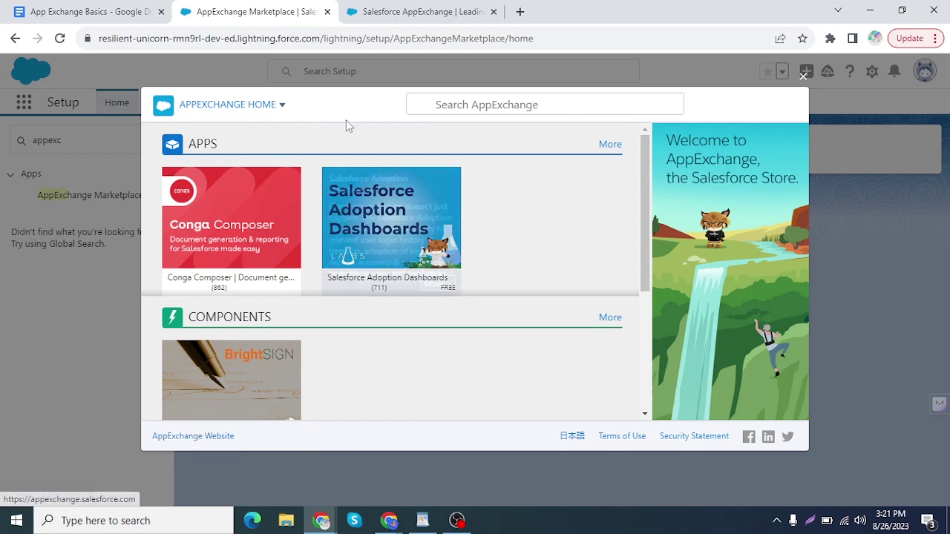
pyautogui.click(386, 10)
pyautogui.click(252, 11)
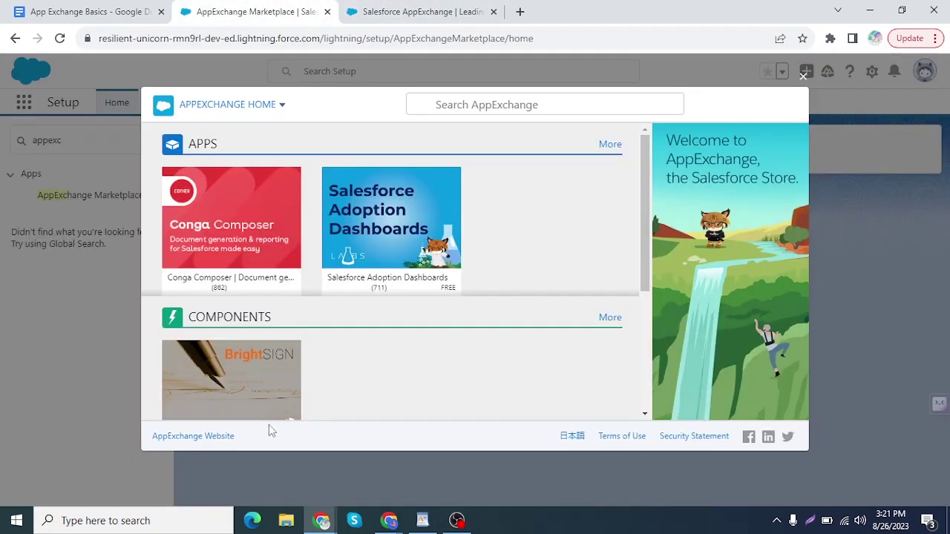
# Step: Open the AppExchange website from the embedded marketplace and view its home page down to the search-inspired solutions
pyautogui.click(221, 439)
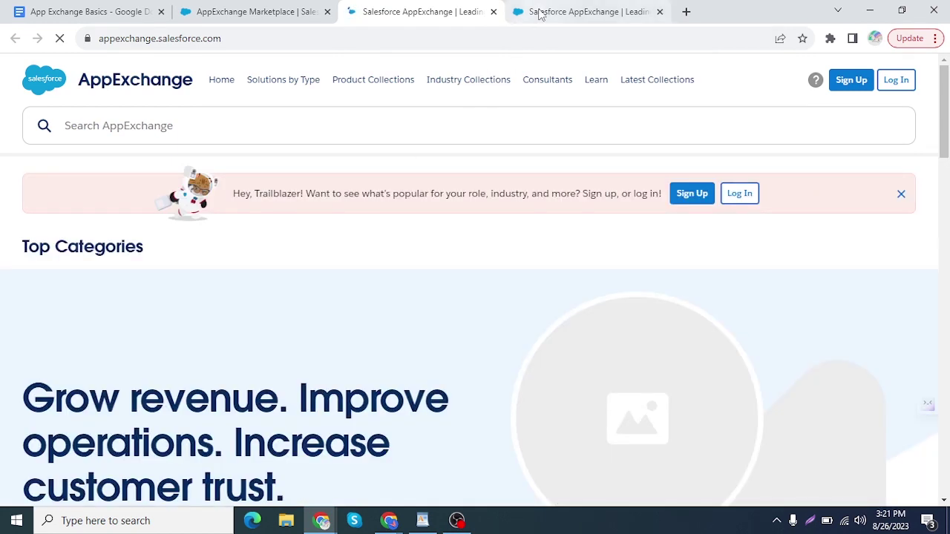
pyautogui.click(540, 13)
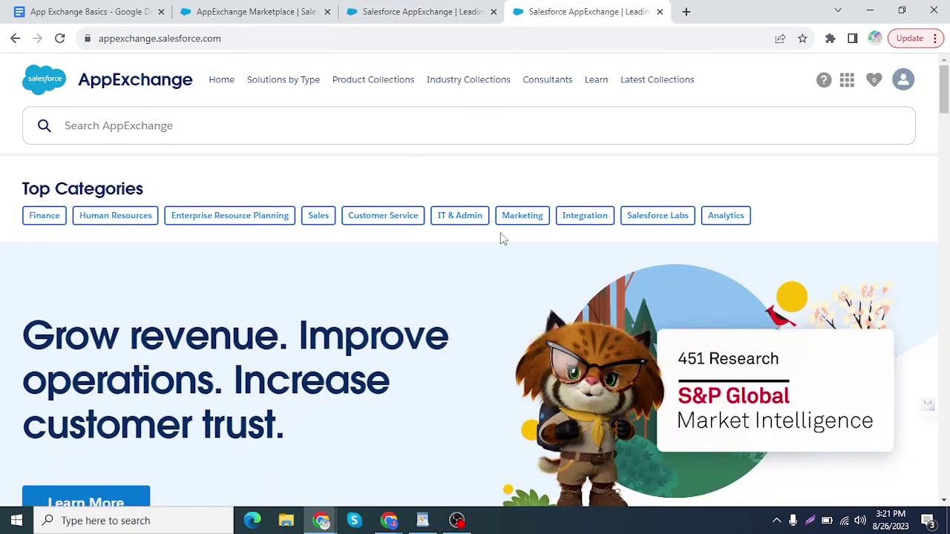
pyautogui.scroll(-8, 500, 237)
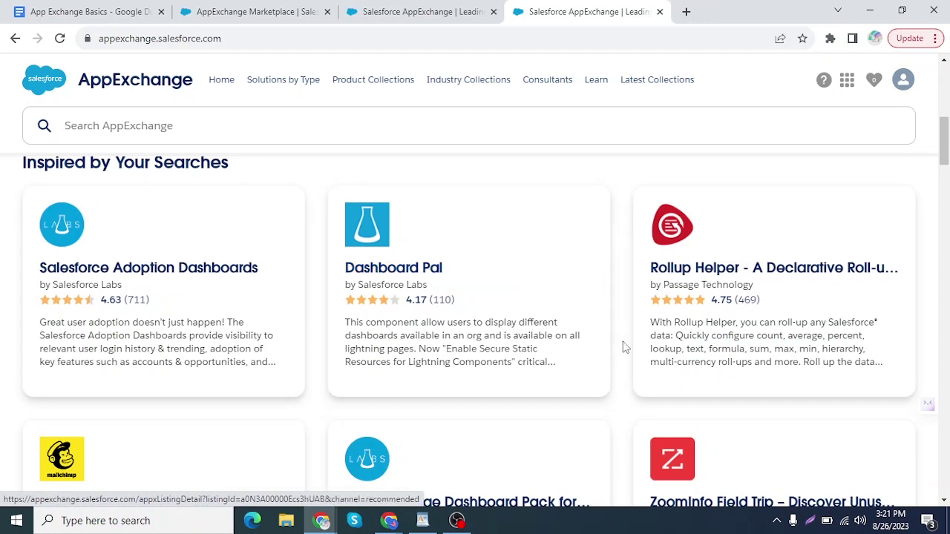
# Step: Review the embedded marketplace's apps, components and consultants, and check back with the document and the AppExchange home page
pyautogui.click(253, 11)
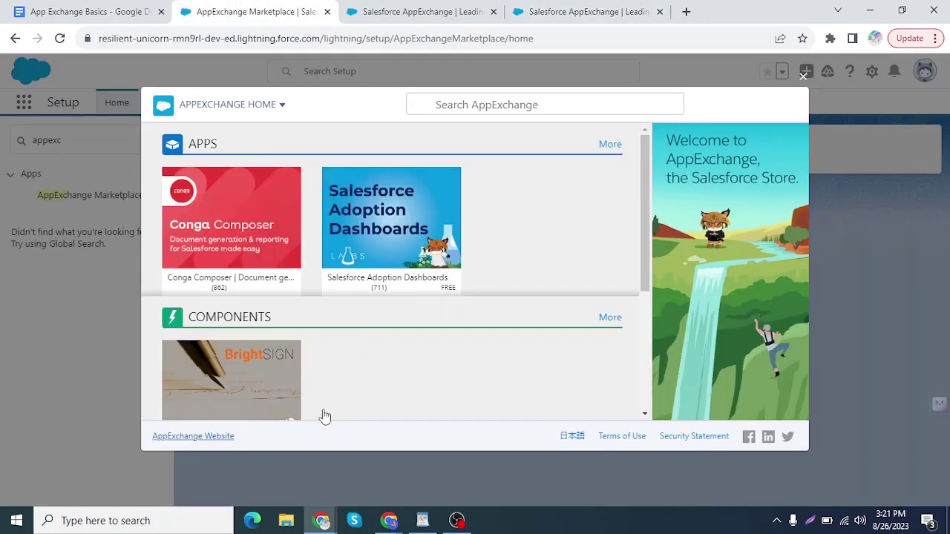
pyautogui.scroll(-3, 445, 282)
pyautogui.scroll(-2, 428, 303)
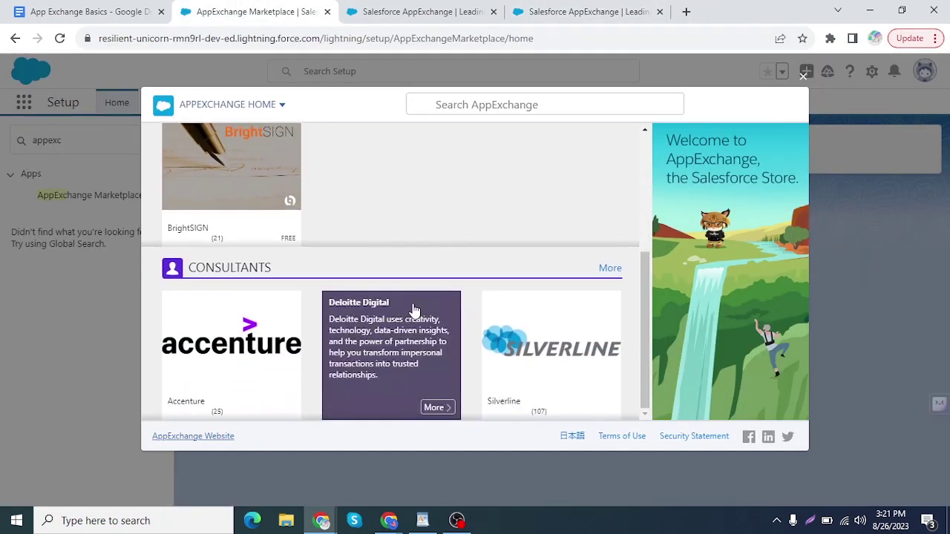
pyautogui.scroll(5, 411, 310)
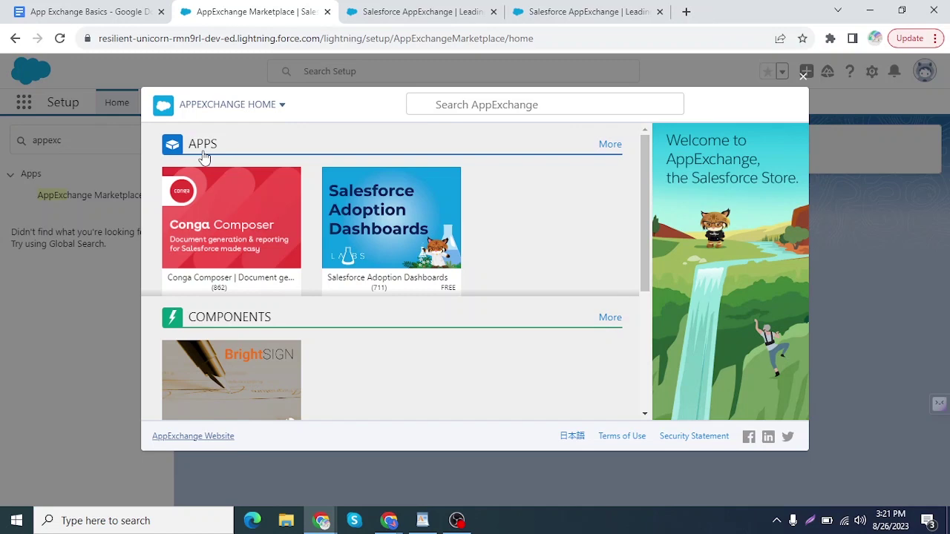
pyautogui.click(77, 11)
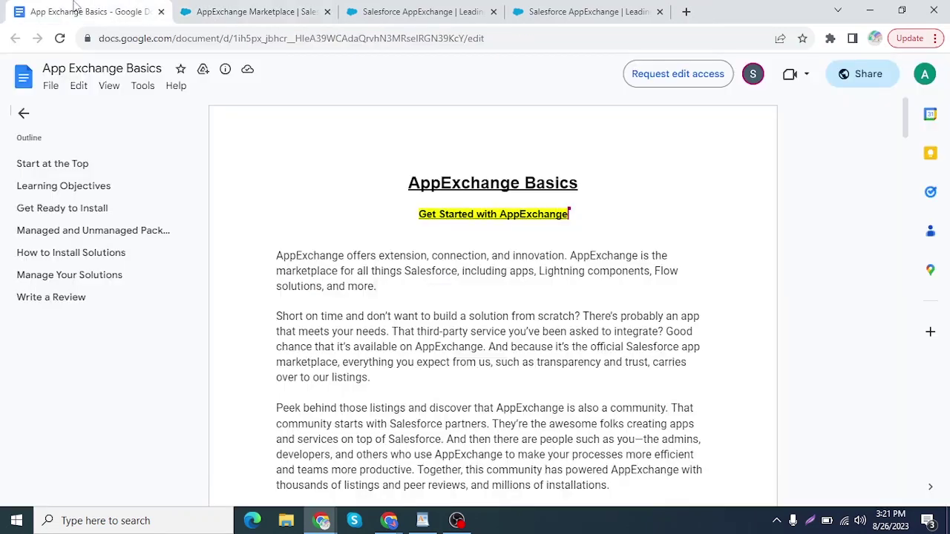
pyautogui.click(286, 7)
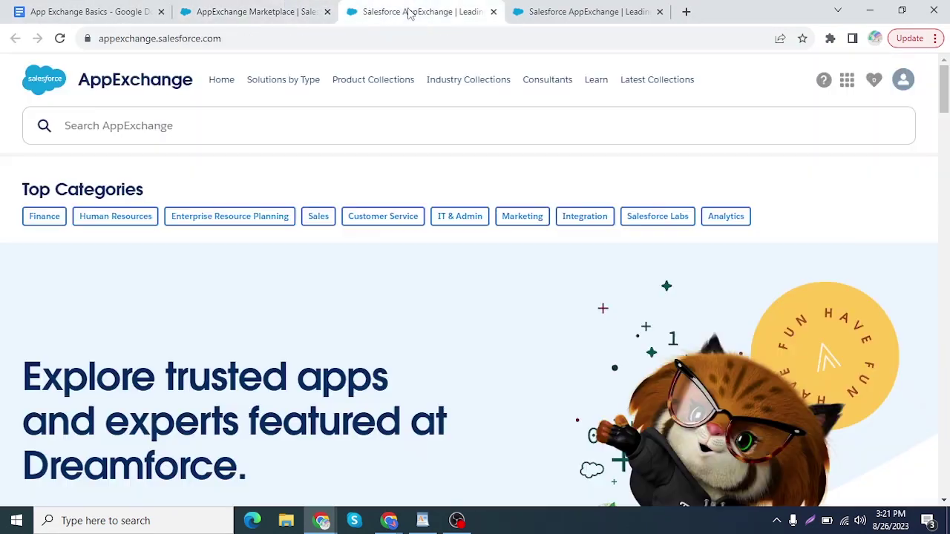
pyautogui.click(408, 10)
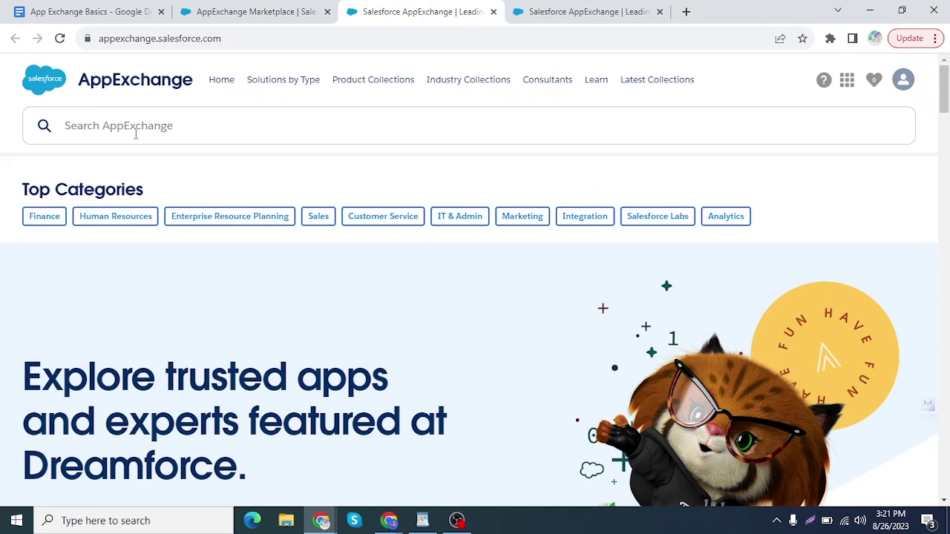
# Step: Close the embedded marketplace, return to Setup Home and view the full list of apps and items in the App Launcher
pyautogui.click(208, 9)
pyautogui.click(803, 75)
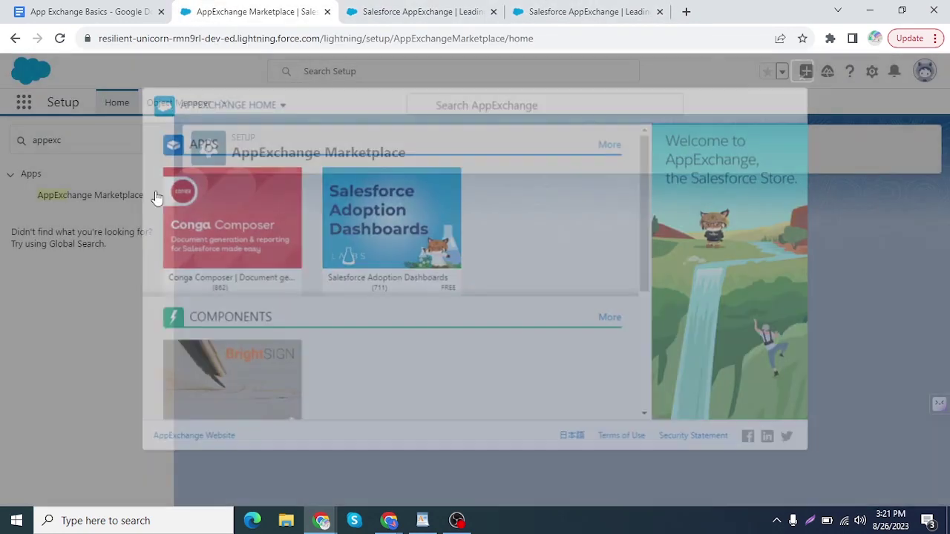
pyautogui.click(23, 103)
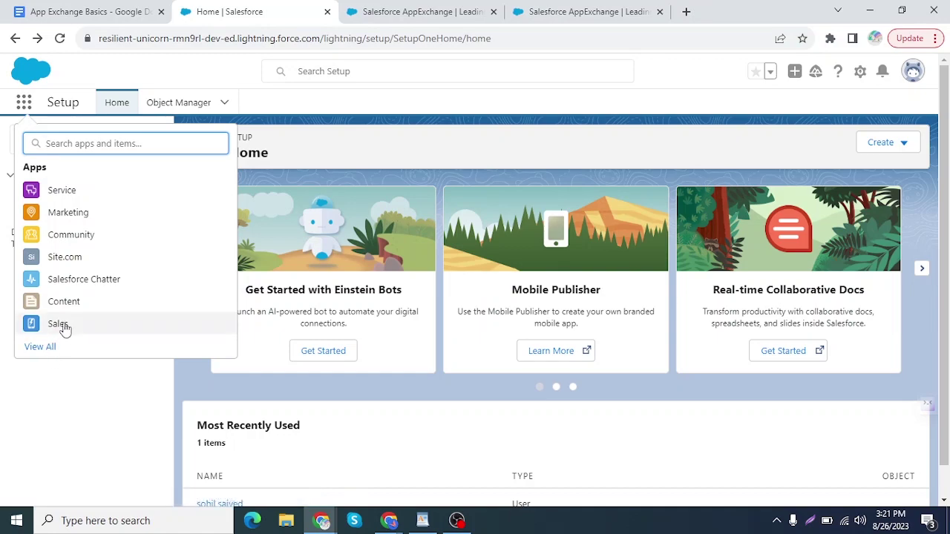
pyautogui.click(97, 355)
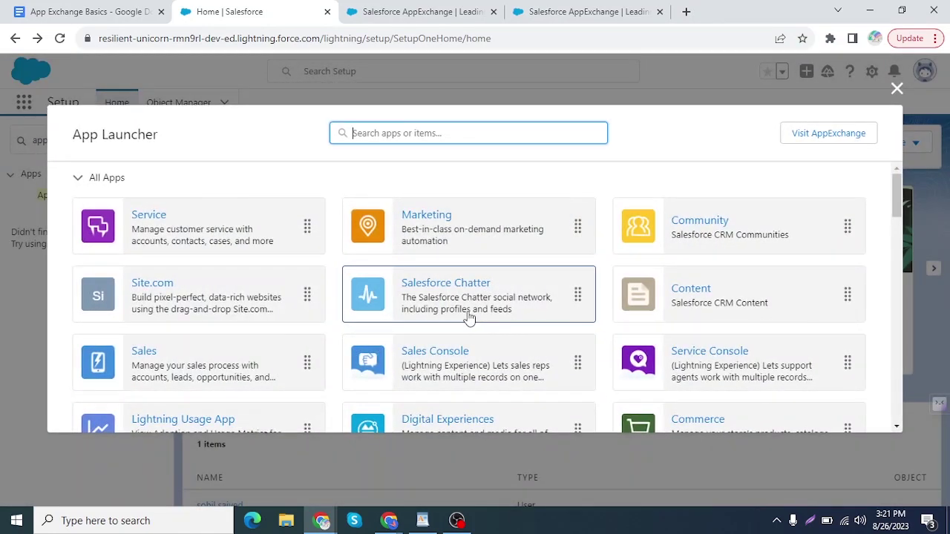
pyautogui.scroll(-2, 469, 318)
pyautogui.scroll(-10, 469, 318)
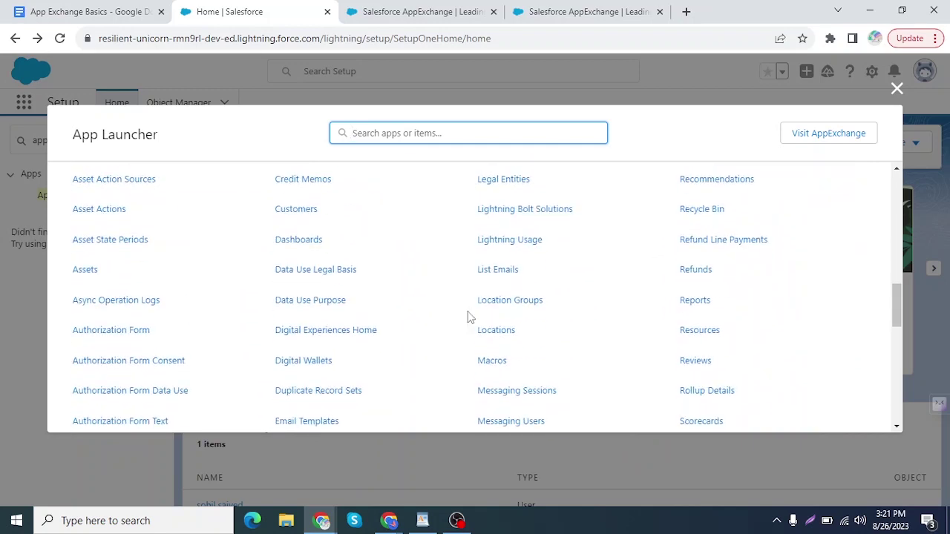
# Step: Look through the All Apps tiles and the All Items list in the App Launcher
pyautogui.scroll(10, 467, 316)
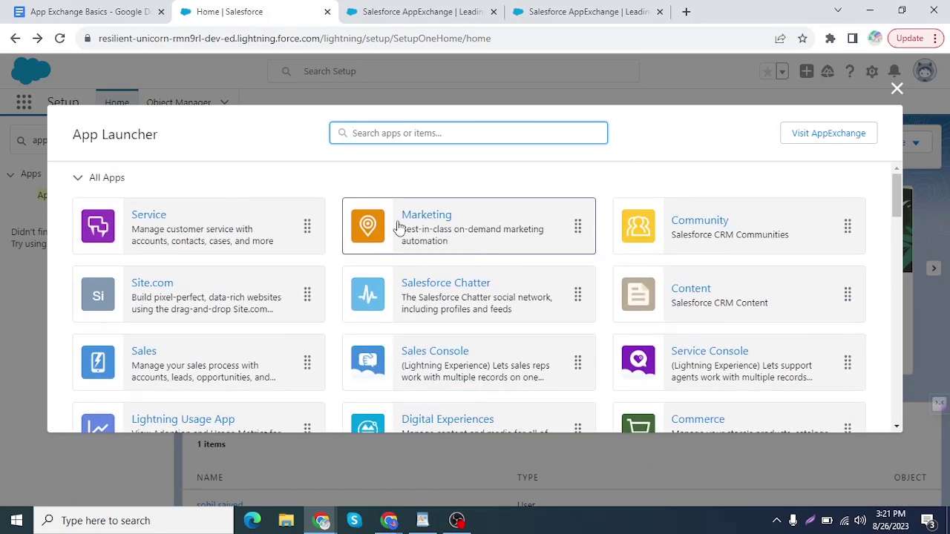
pyautogui.scroll(-1, 317, 213)
pyautogui.scroll(-6, 481, 345)
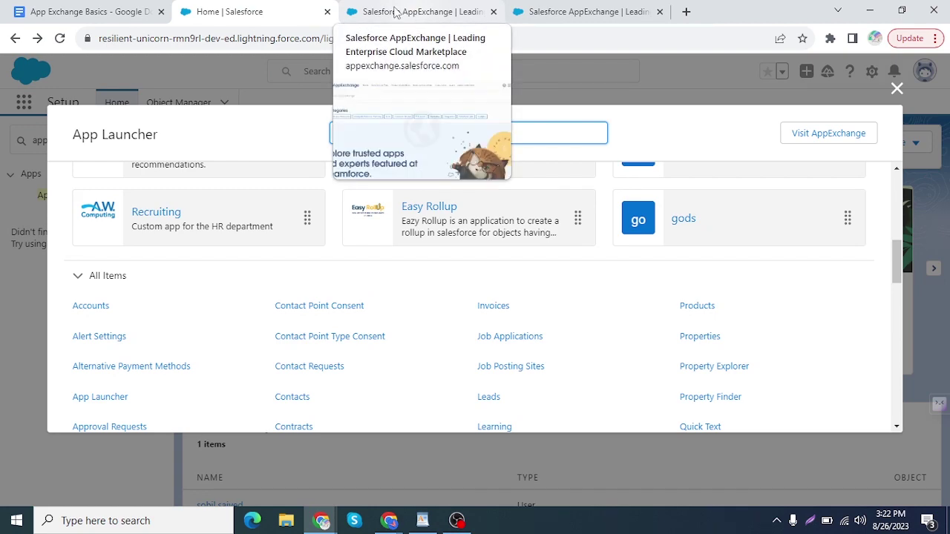
pyautogui.scroll(5, 404, 350)
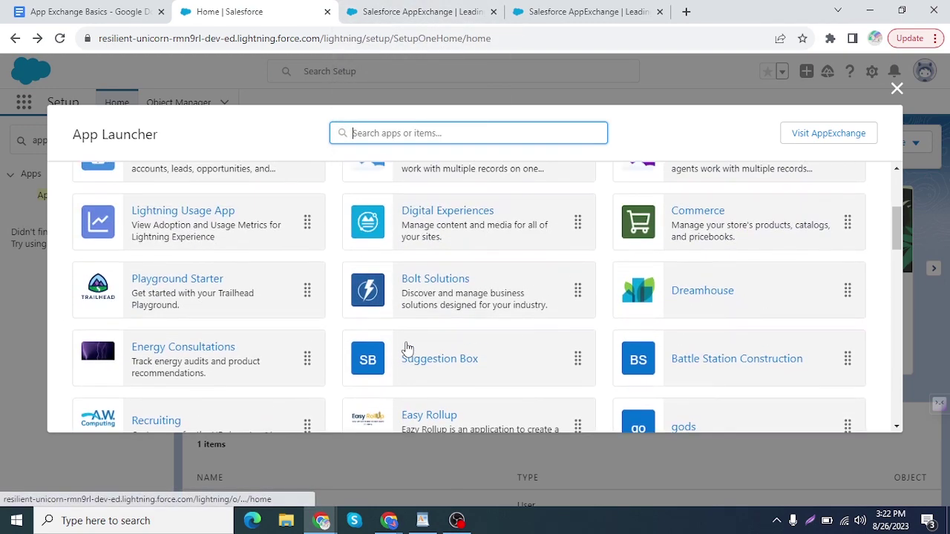
# Step: Compare the open AppExchange website home page with the apps in the App Launcher, and close the launcher
pyautogui.click(434, 13)
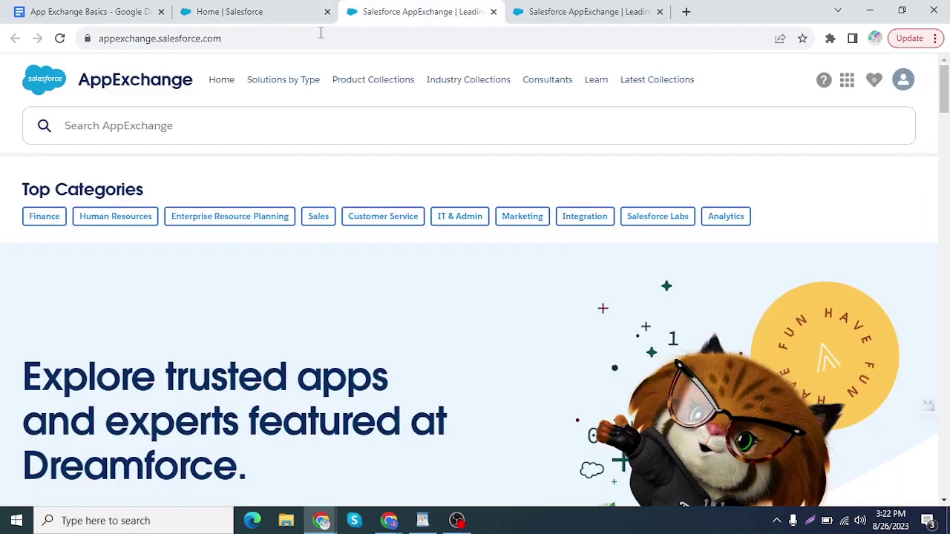
pyautogui.click(252, 9)
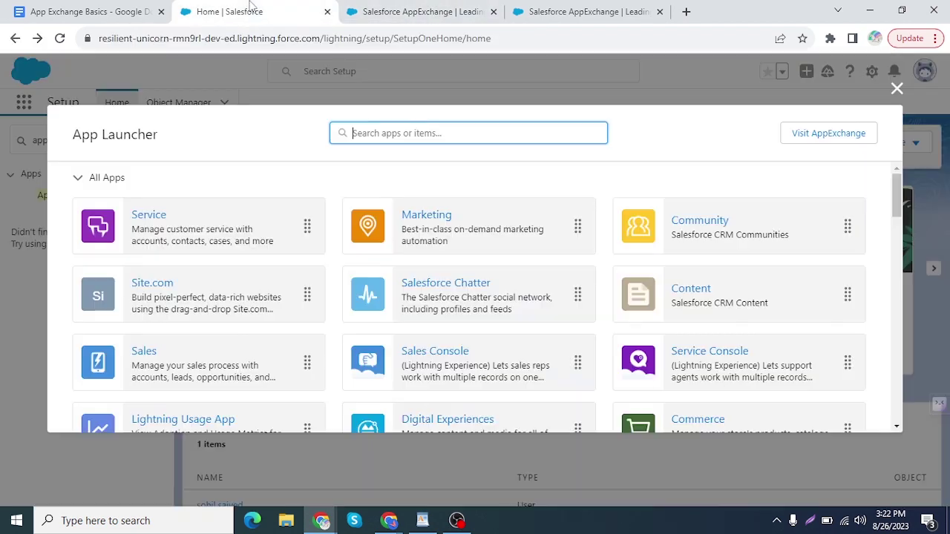
pyautogui.click(551, 8)
pyautogui.click(364, 10)
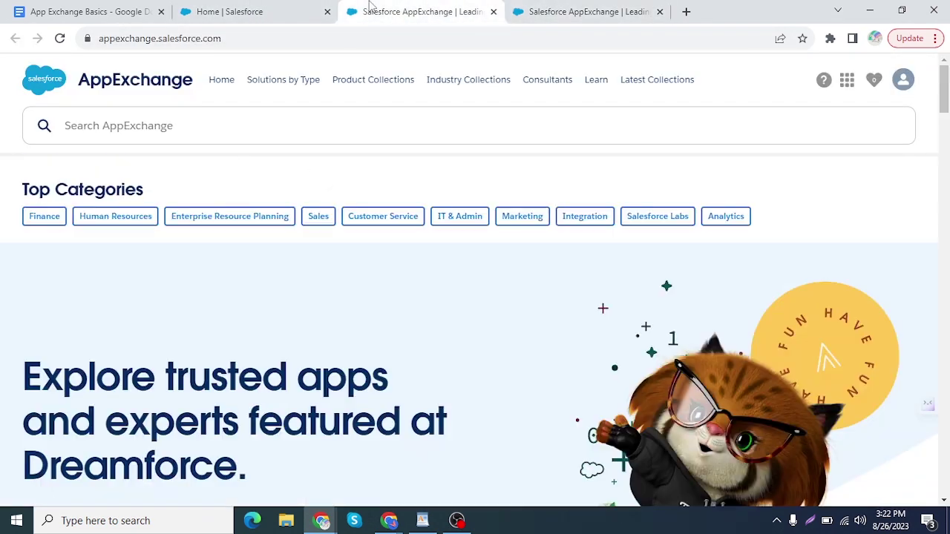
pyautogui.click(220, 9)
pyautogui.scroll(-3, 356, 318)
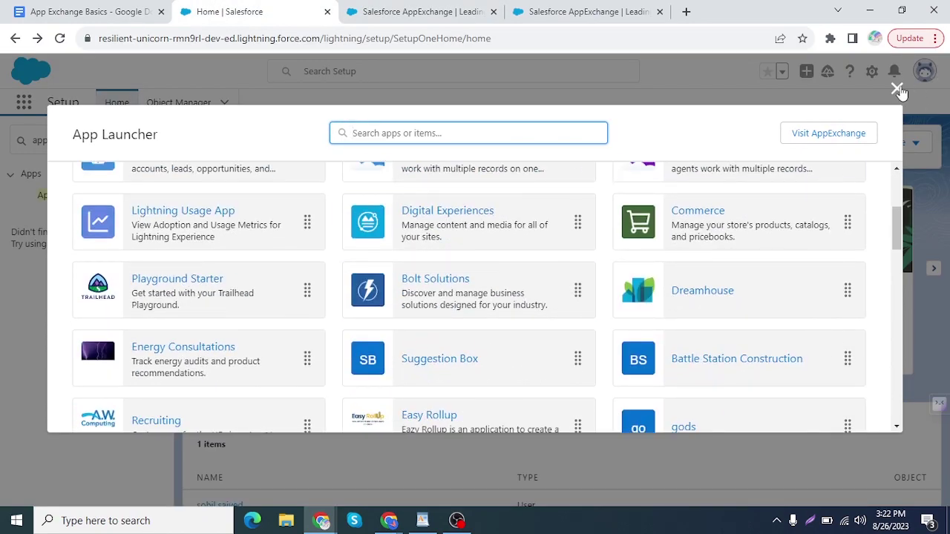
pyautogui.click(896, 89)
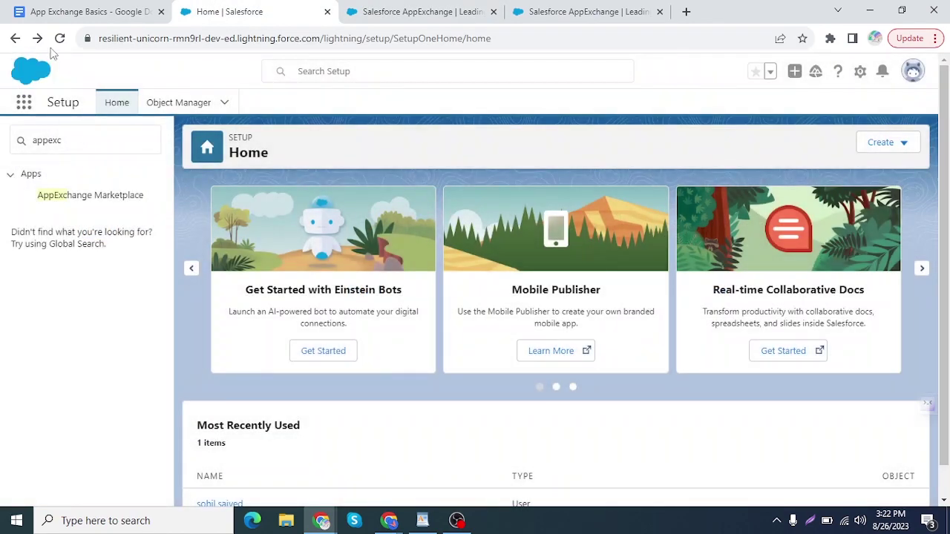
# Step: Reload the Setup Home page and duplicate its browser tab
pyautogui.click(59, 38)
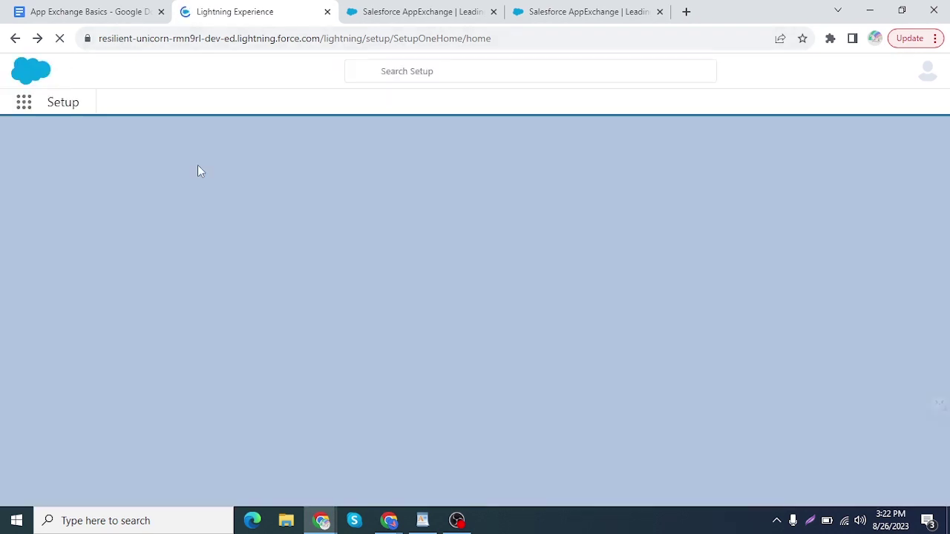
pyautogui.rightClick(271, 13)
pyautogui.click(328, 108)
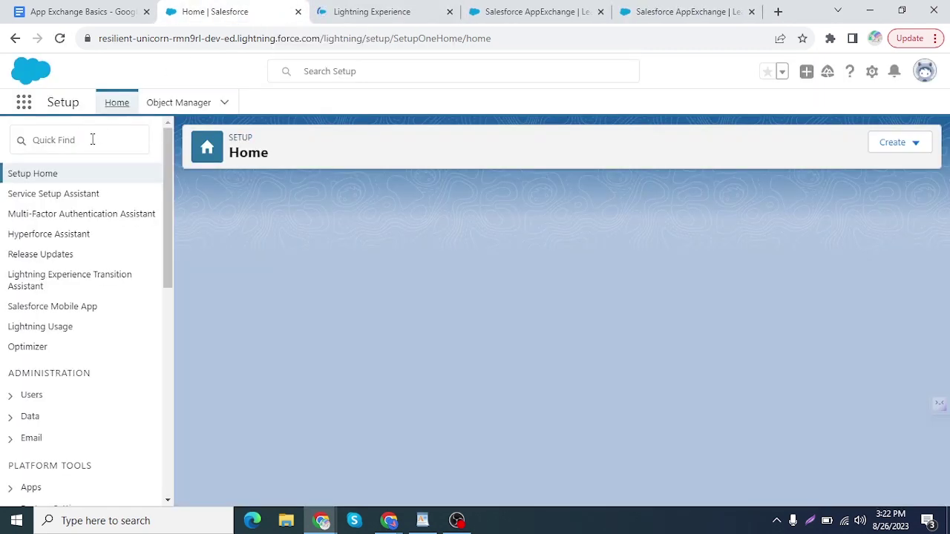
# Step: Search Setup for "app" and open AppExchange Marketplace
pyautogui.click(92, 139)
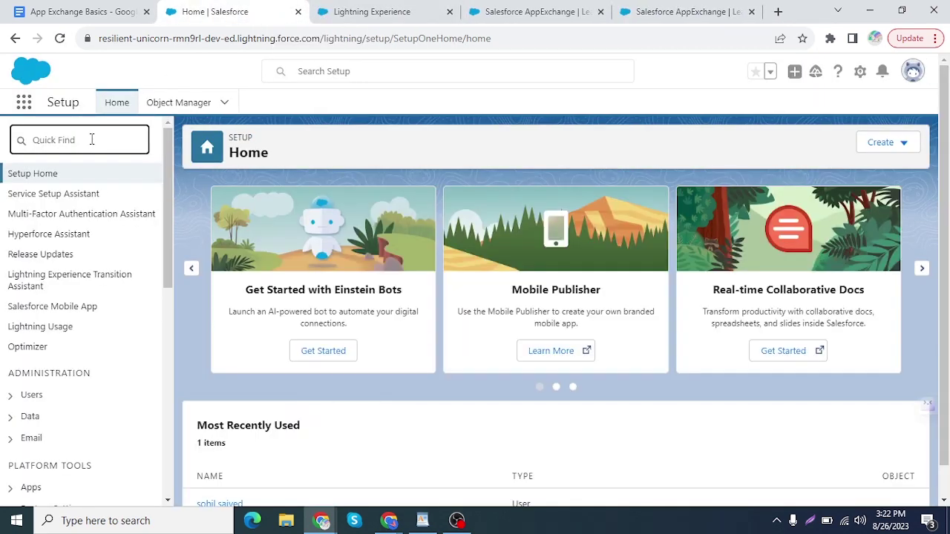
pyautogui.write('app')
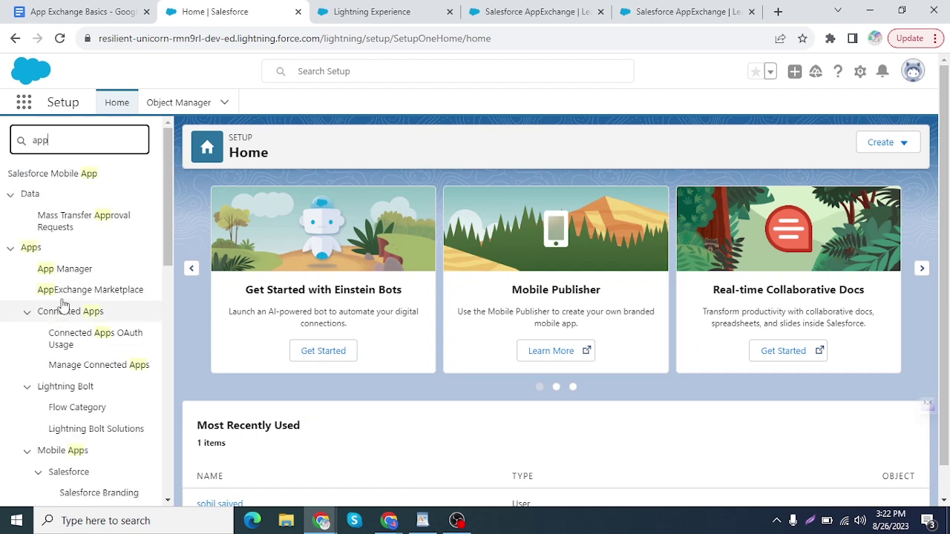
pyautogui.click(63, 293)
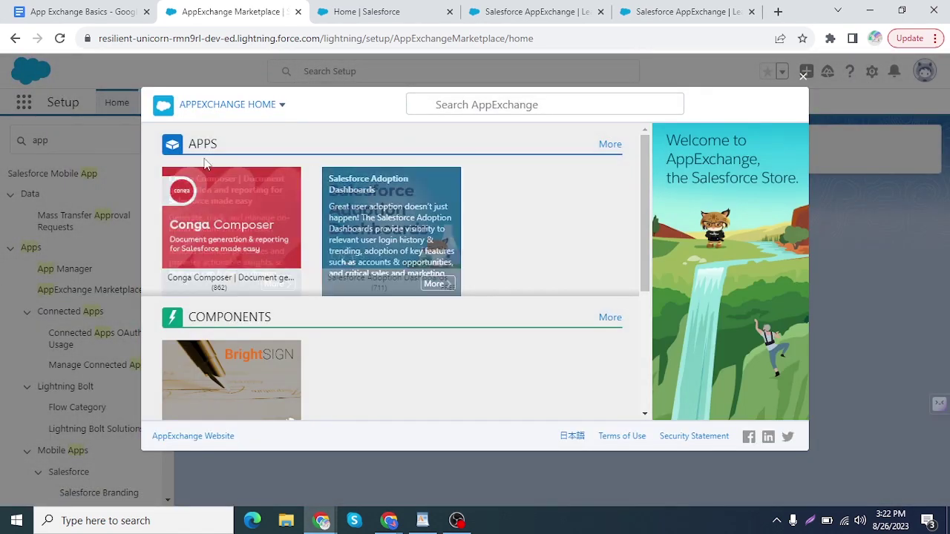
# Step: Review the Apps, Components and Consultants sections of the embedded AppExchange home
pyautogui.scroll(-1, 294, 341)
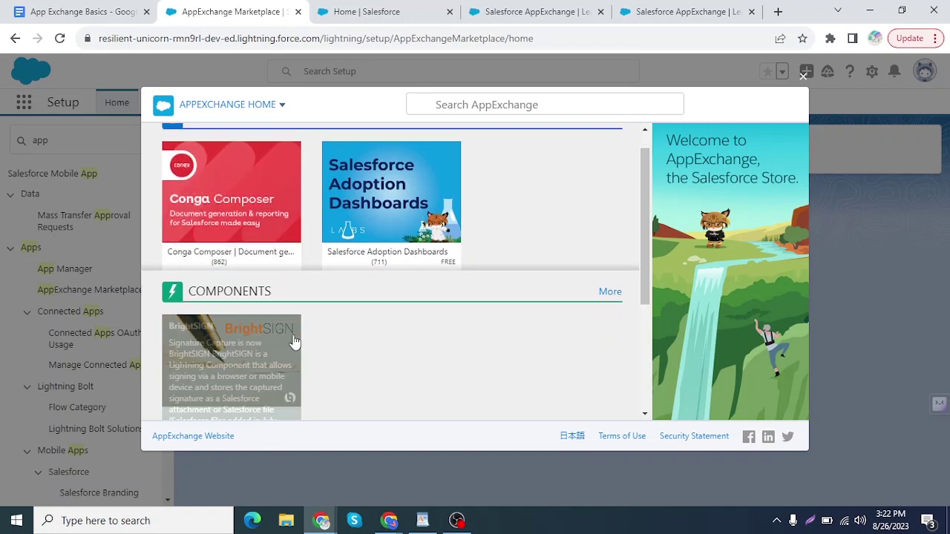
pyautogui.scroll(-1, 294, 342)
pyautogui.scroll(-2, 293, 282)
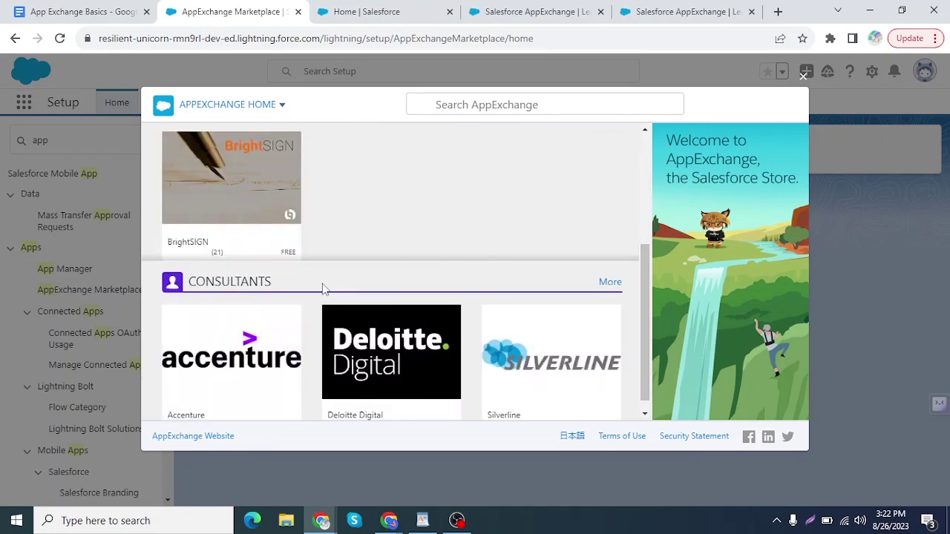
pyautogui.scroll(5, 339, 364)
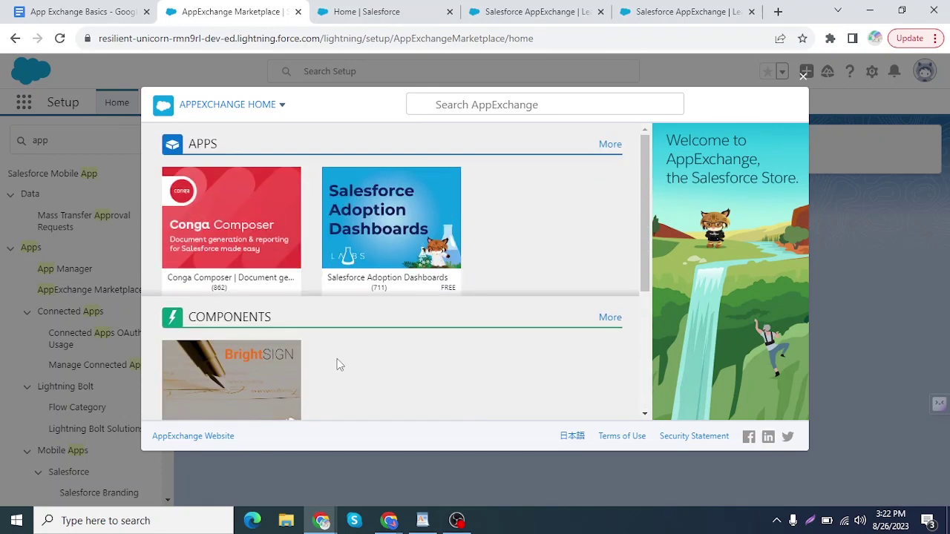
pyautogui.scroll(-2, 231, 269)
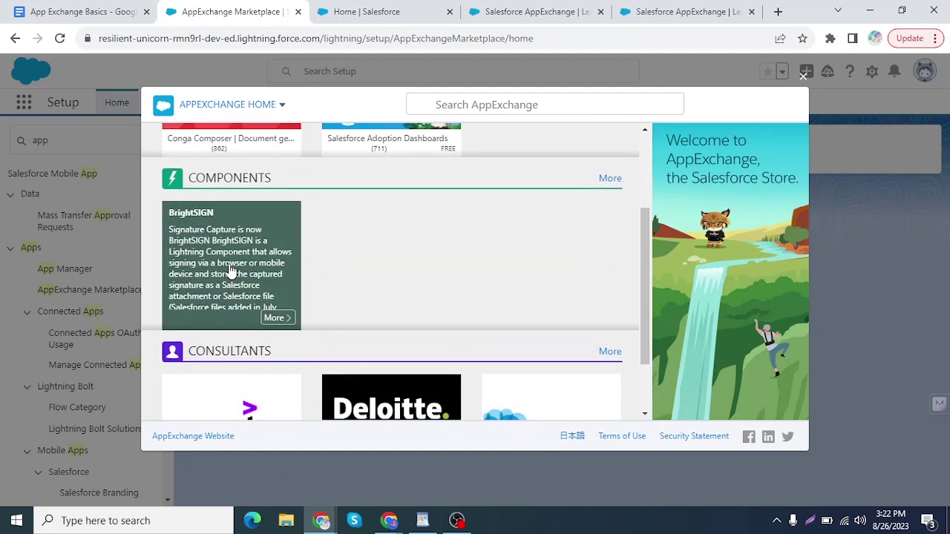
pyautogui.scroll(-1, 486, 300)
pyautogui.scroll(3, 401, 308)
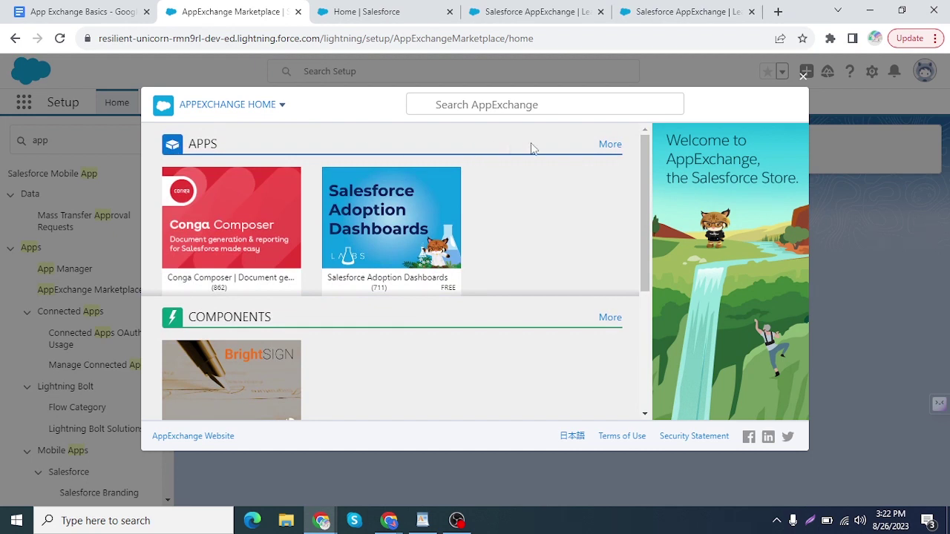
# Step: Show the full list of apps in the embedded marketplace and open the ZoomInfo Field Trip listing
pyautogui.click(609, 146)
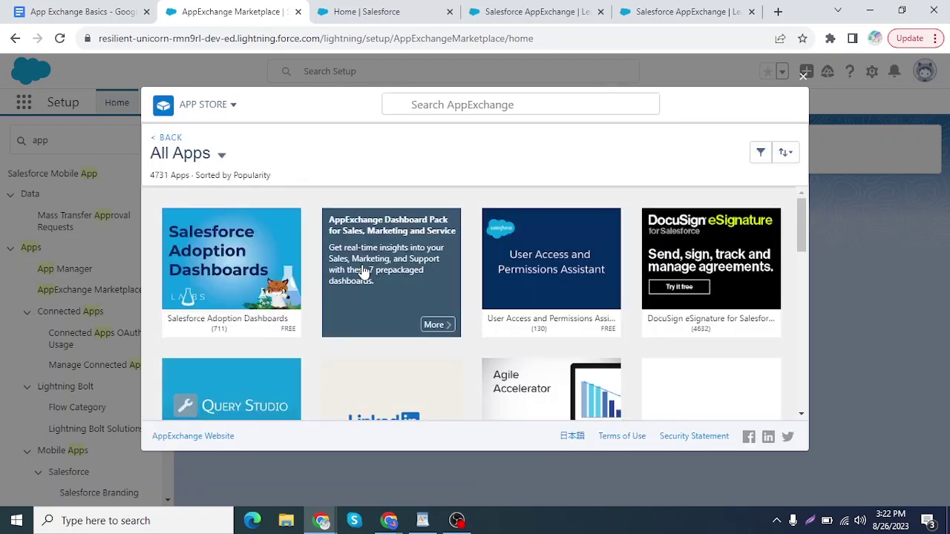
pyautogui.scroll(-2, 394, 331)
pyautogui.scroll(3, 259, 305)
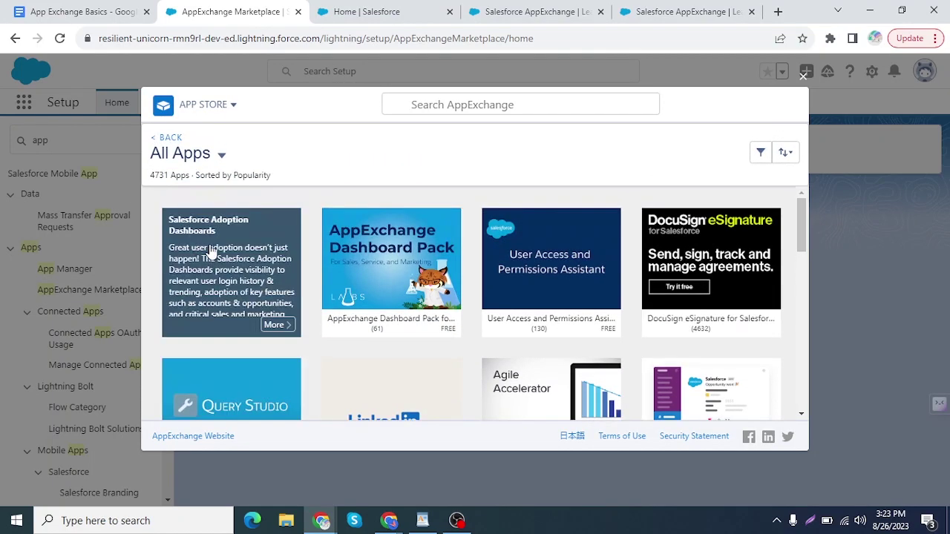
pyautogui.scroll(-5, 679, 313)
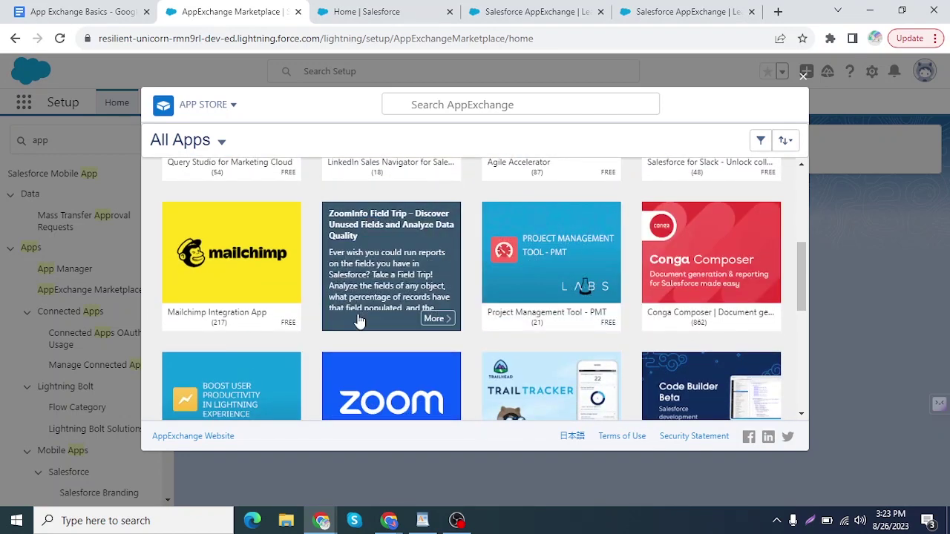
pyautogui.click(402, 331)
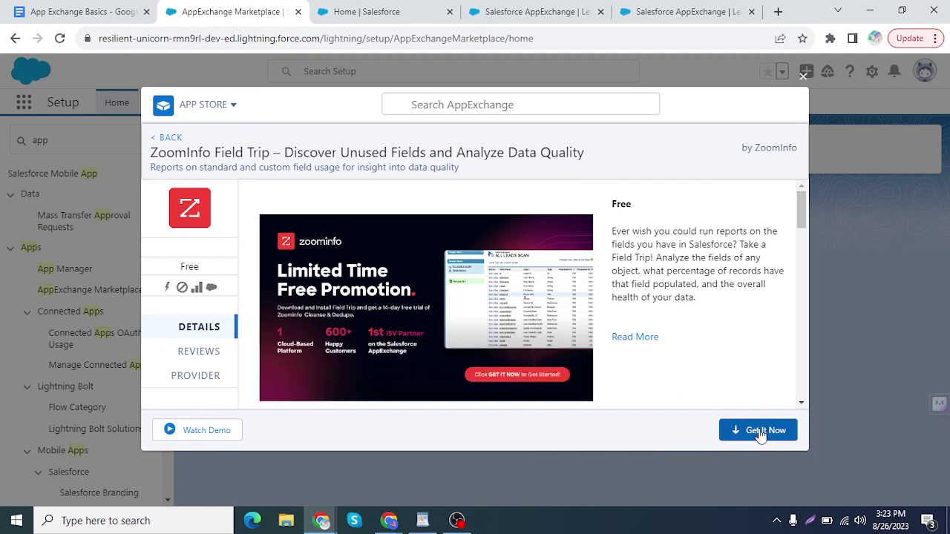
# Step: Examine the ZoomInfo Field Trip listing's price, description, highlights and technical details
pyautogui.scroll(-3, 435, 333)
pyautogui.scroll(3, 432, 327)
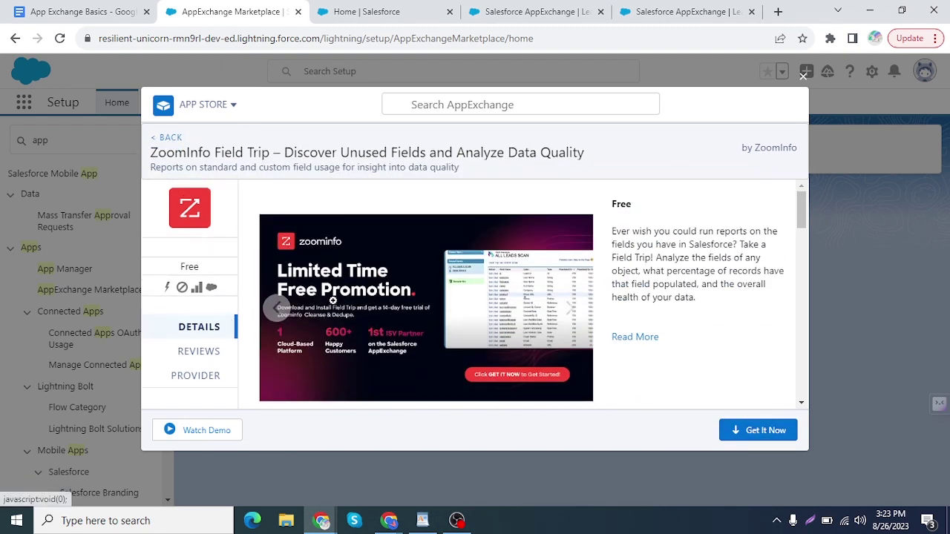
pyautogui.scroll(-1, 445, 305)
pyautogui.scroll(1, 483, 290)
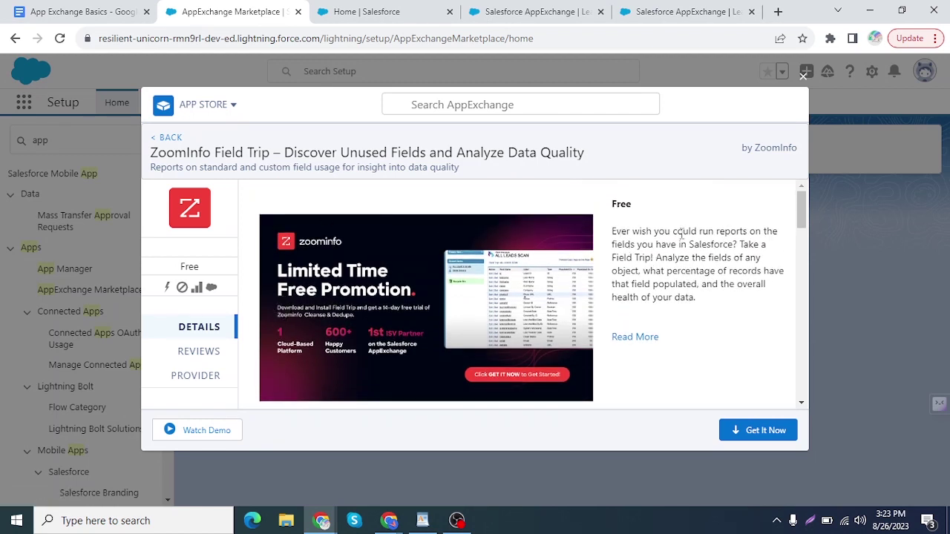
pyautogui.moveTo(612, 202); pyautogui.dragTo(648, 211)
pyautogui.click(635, 202)
pyautogui.scroll(-3, 670, 281)
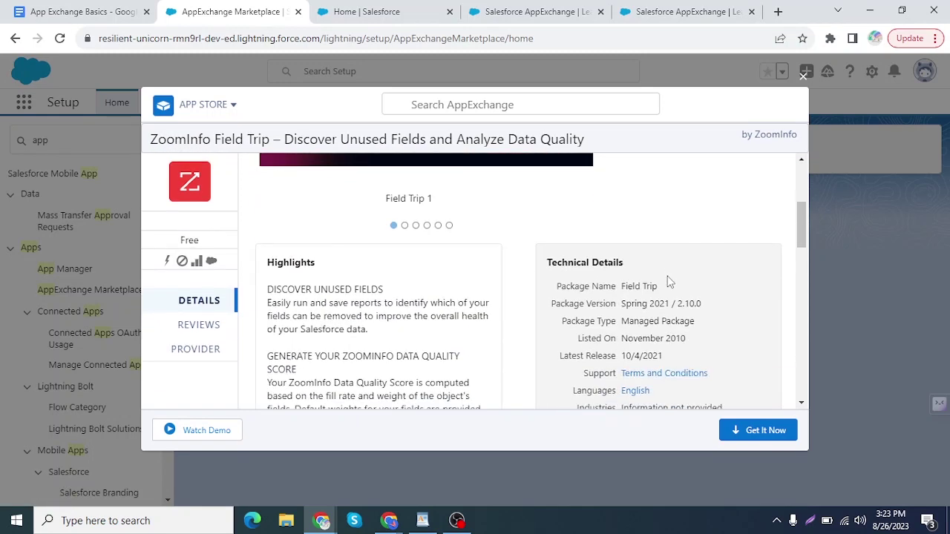
pyautogui.scroll(3, 669, 279)
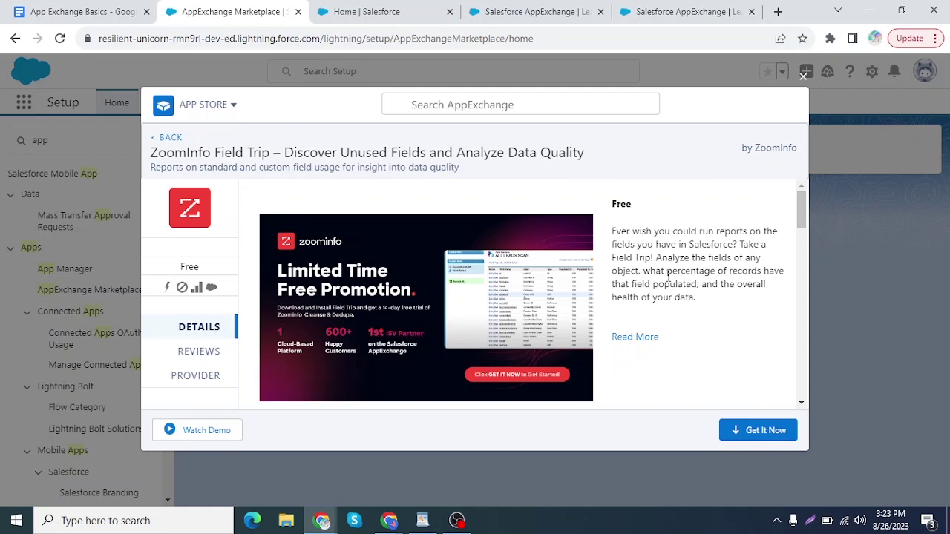
pyautogui.scroll(-5, 668, 278)
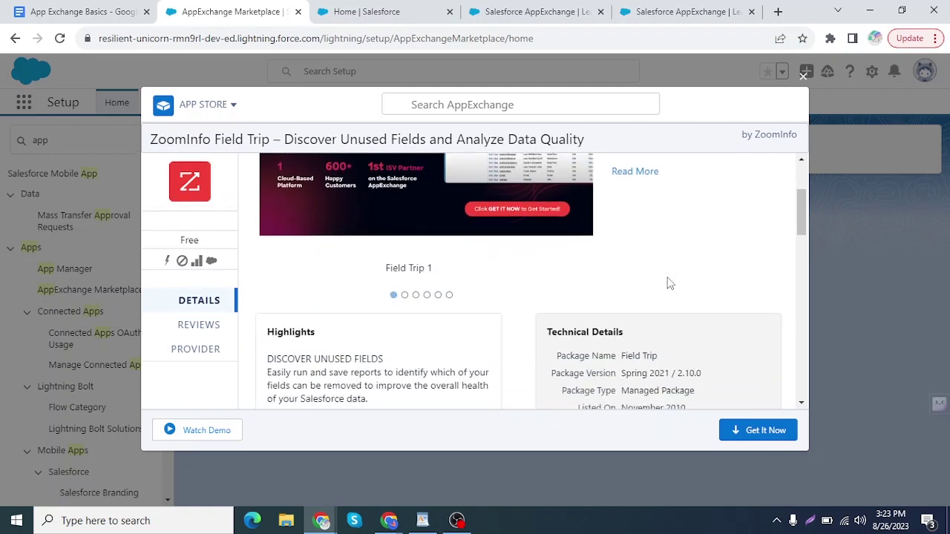
pyautogui.scroll(5, 671, 286)
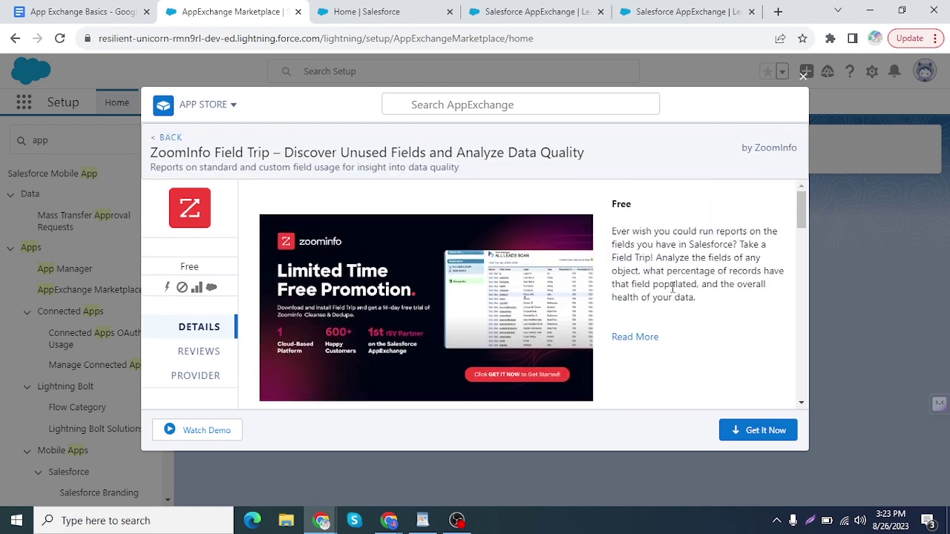
# Step: View the customer reviews of the ZoomInfo Field Trip app
pyautogui.click(196, 356)
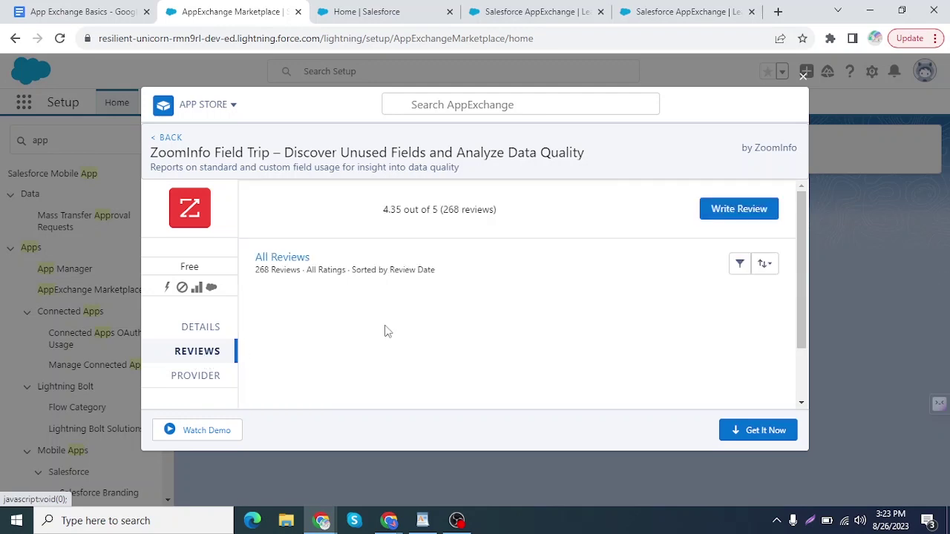
pyautogui.scroll(-5, 330, 327)
pyautogui.scroll(5, 490, 298)
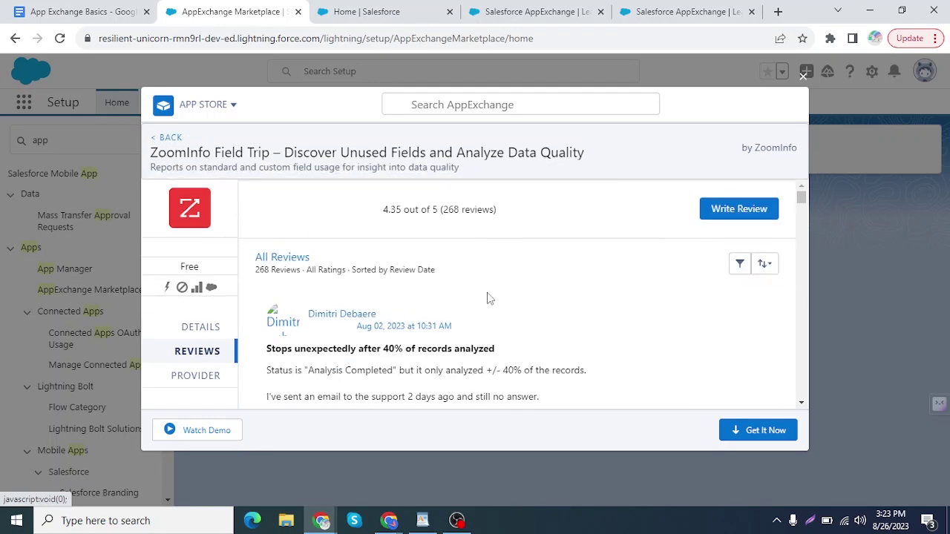
# Step: Return to the details of ZoomInfo Field Trip and advance through its promotional images
pyautogui.click(197, 325)
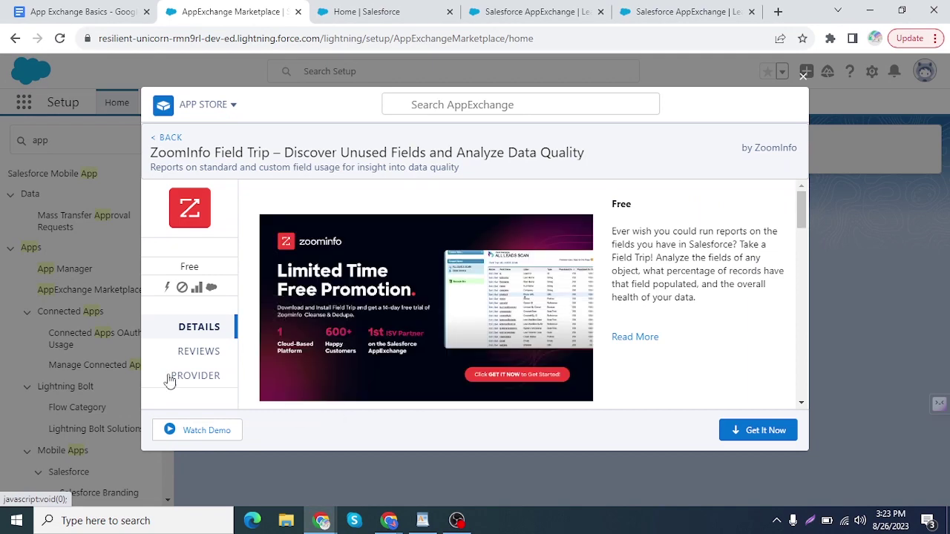
pyautogui.scroll(-1, 571, 307)
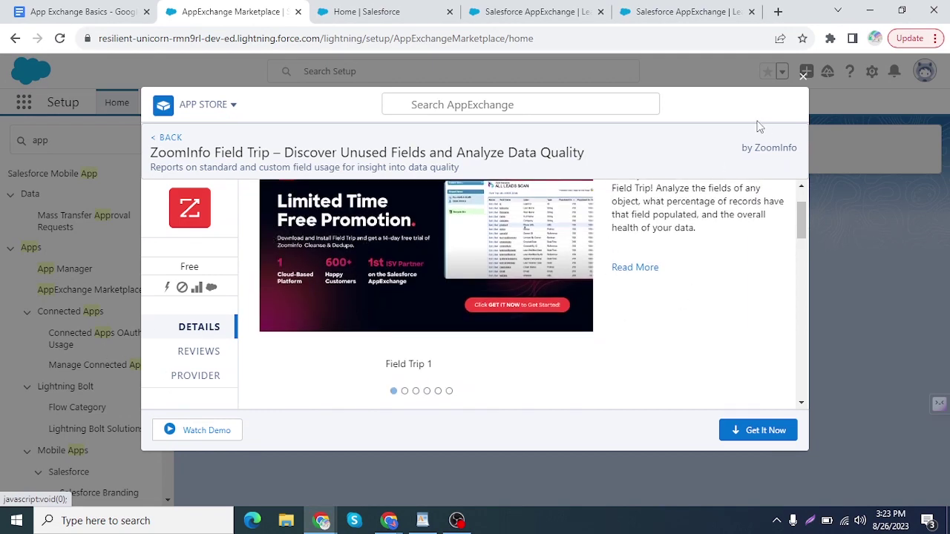
pyautogui.scroll(-1, 522, 246)
pyautogui.scroll(2, 568, 308)
pyautogui.click(570, 308)
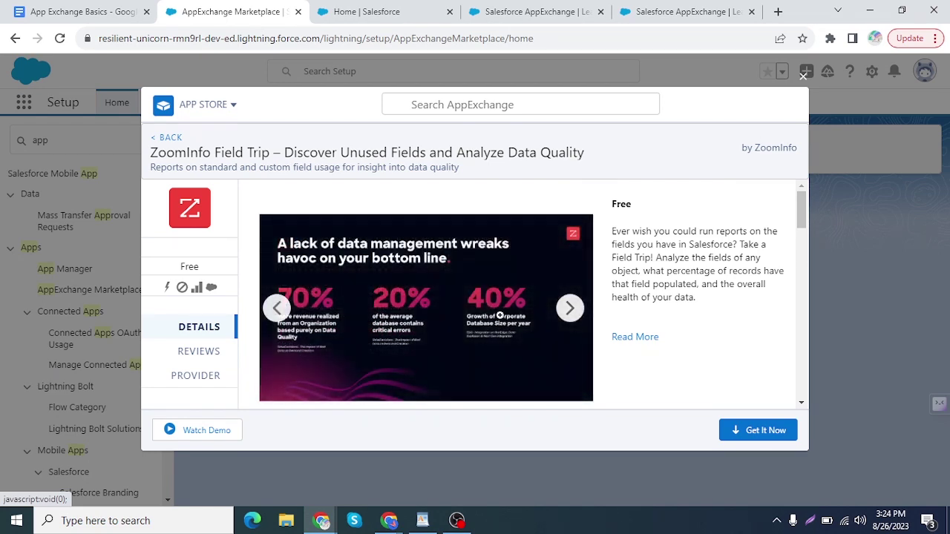
pyautogui.click(569, 308)
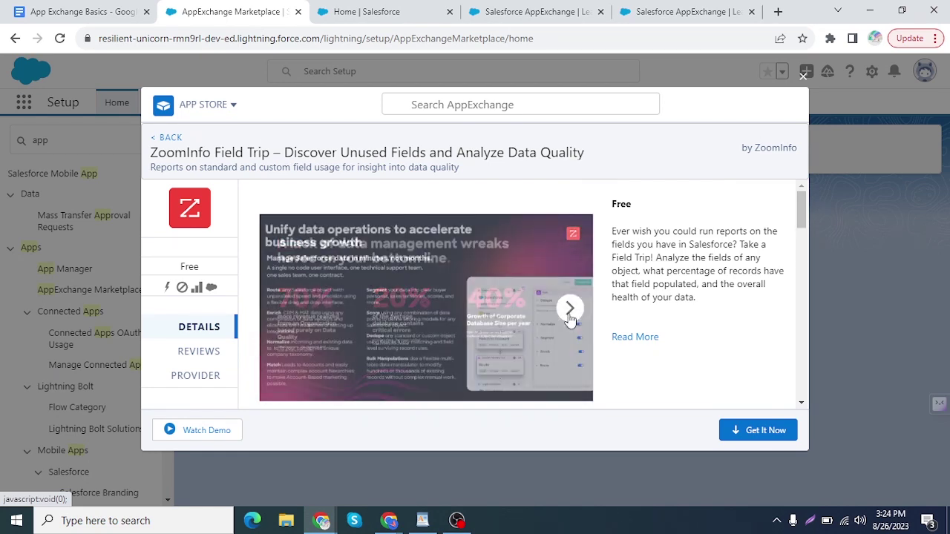
pyautogui.click(450, 315)
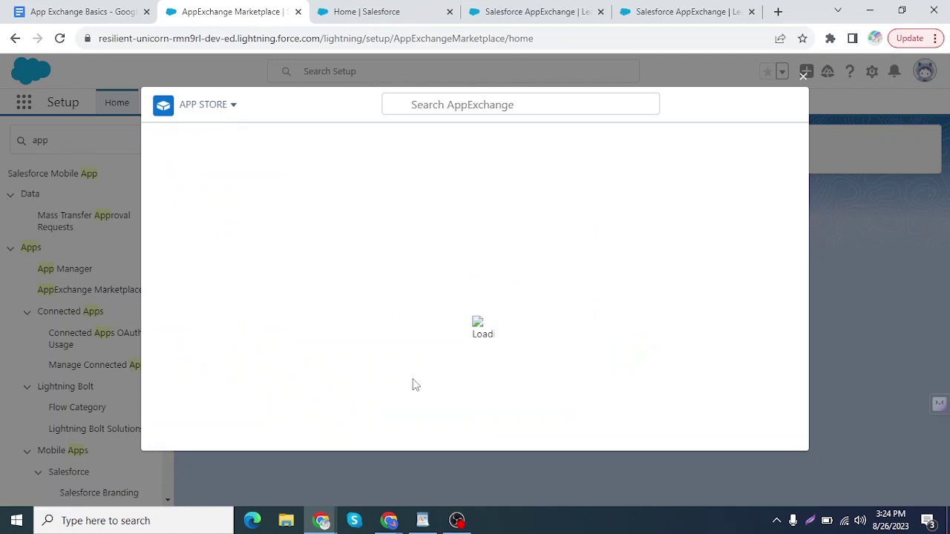
# Step: Reload the stalled embedded marketplace page and switch to the public AppExchange website
pyautogui.click(59, 38)
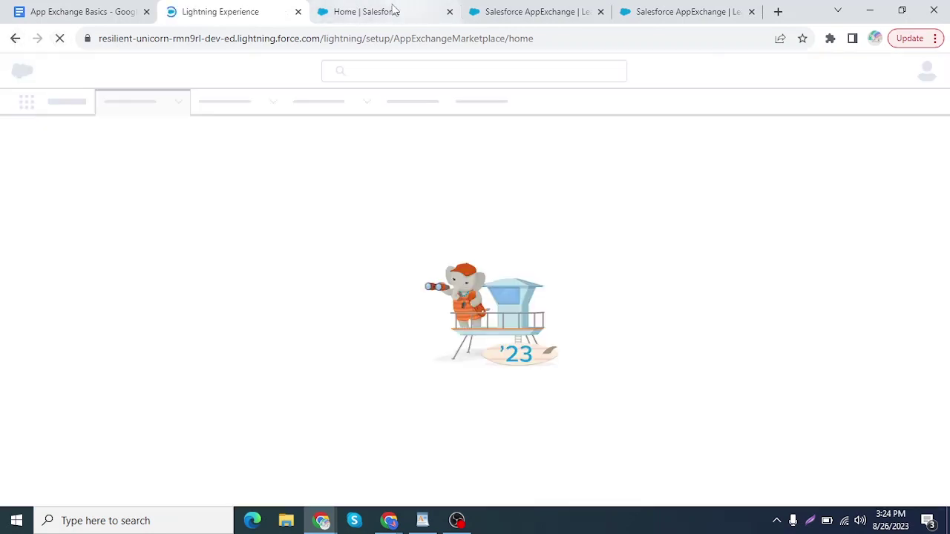
pyautogui.click(393, 10)
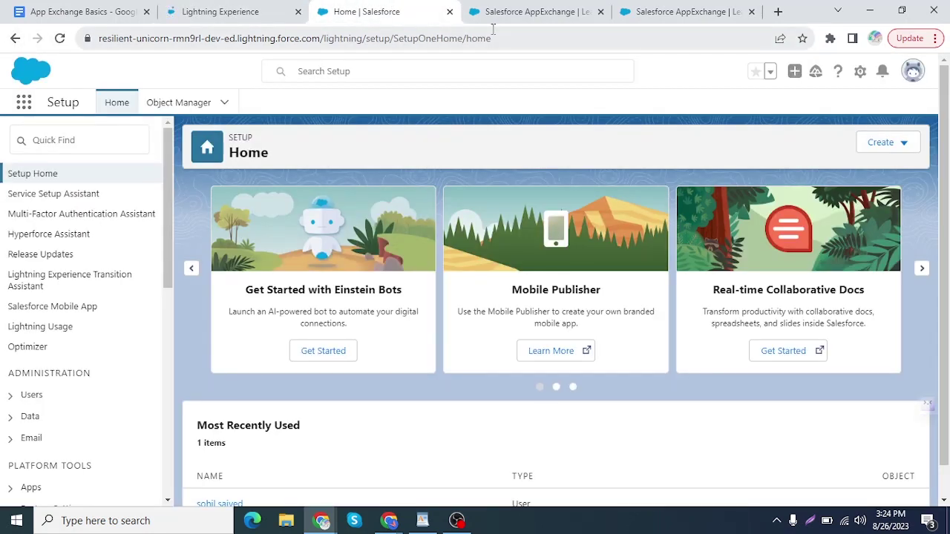
pyautogui.click(525, 10)
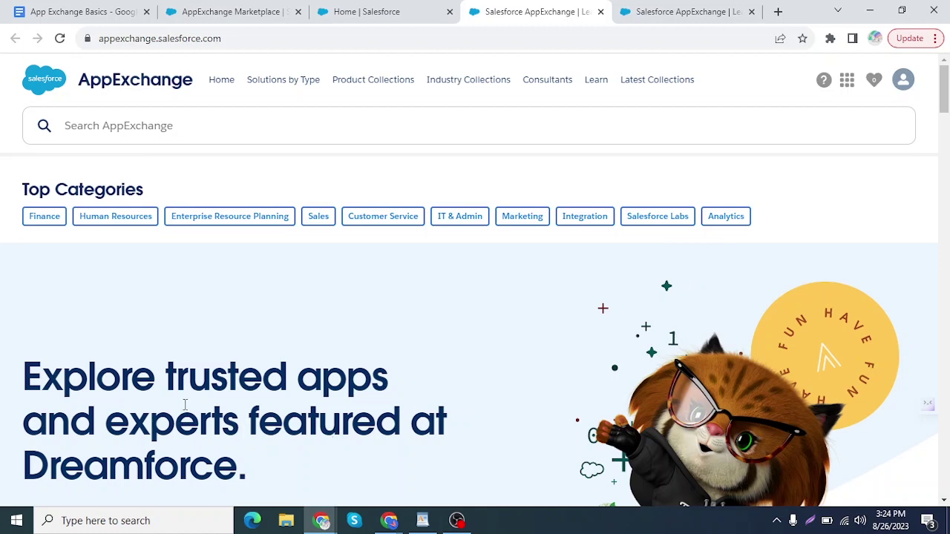
# Step: Look over the AppExchange home page's recommendations and top categories, and open the Marketing category
pyautogui.scroll(-4, 528, 276)
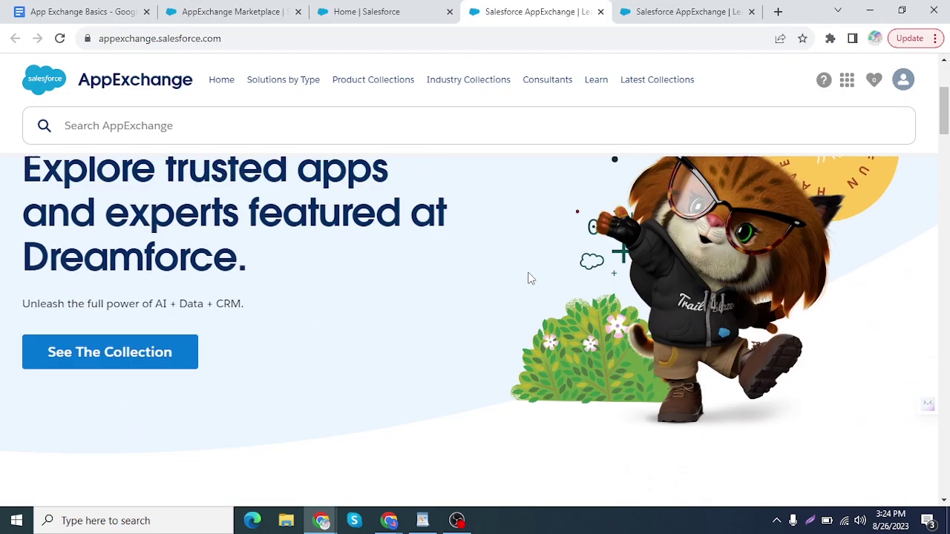
pyautogui.scroll(4, 527, 275)
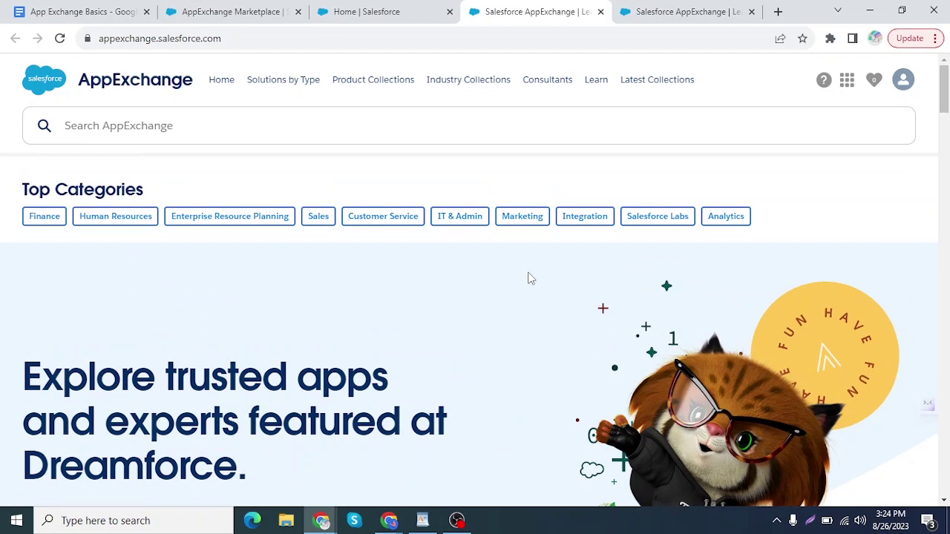
pyautogui.scroll(-5, 529, 278)
pyautogui.scroll(-3, 528, 274)
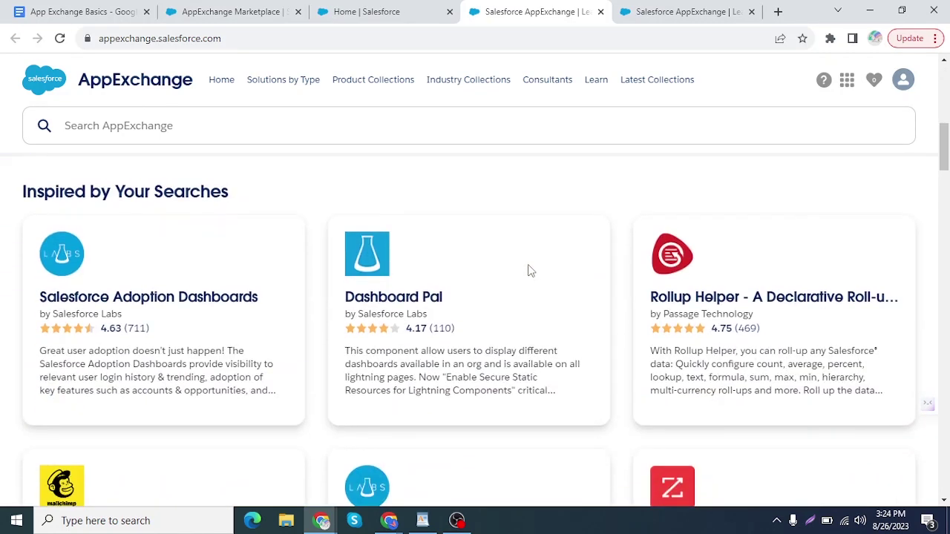
pyautogui.scroll(4, 529, 273)
pyautogui.scroll(4, 529, 272)
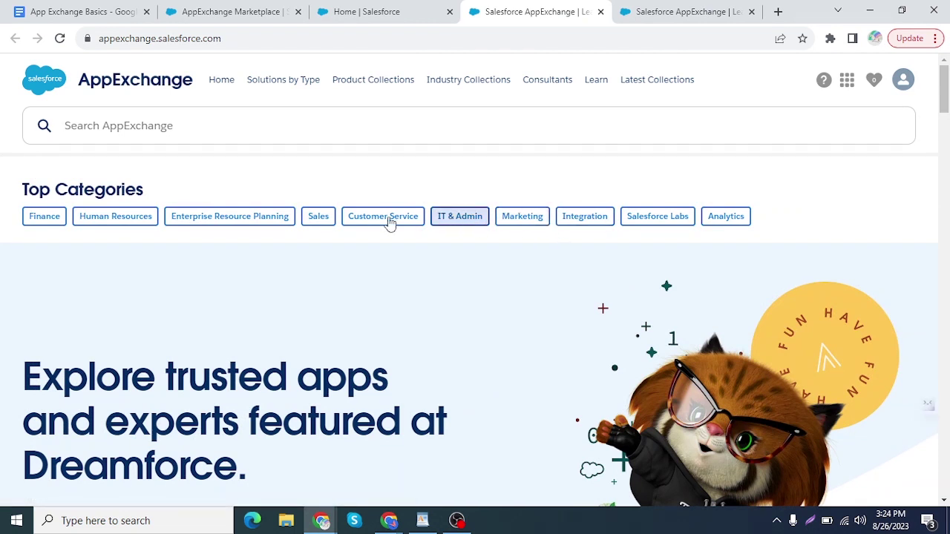
pyautogui.click(511, 217)
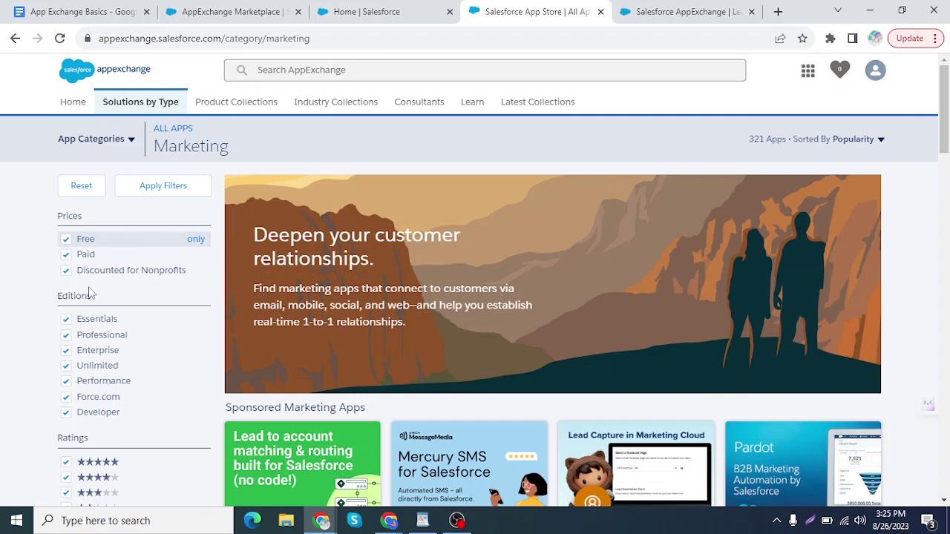
# Step: Examine the filter groups offered for Marketing apps, from prices and editions through ratings, clouds and features to languages
pyautogui.click(65, 239)
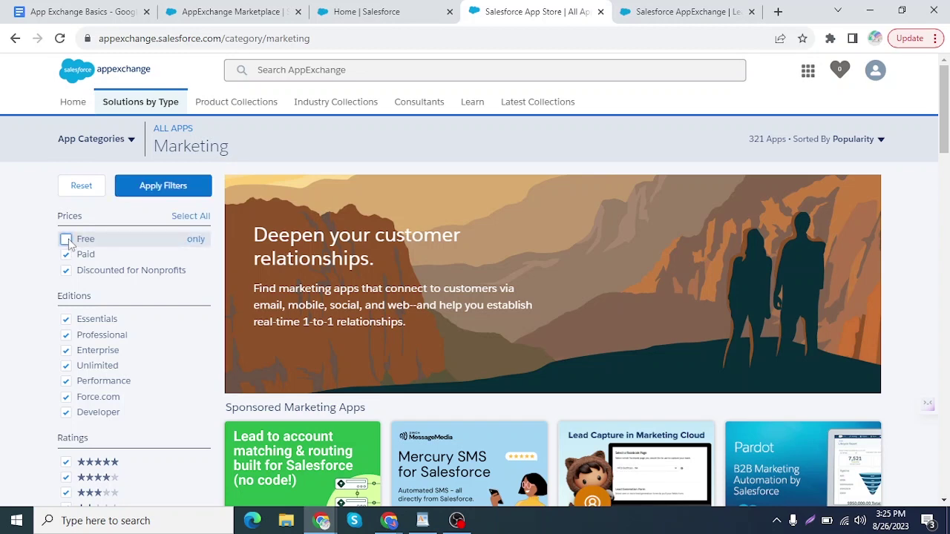
pyautogui.scroll(-3, 74, 349)
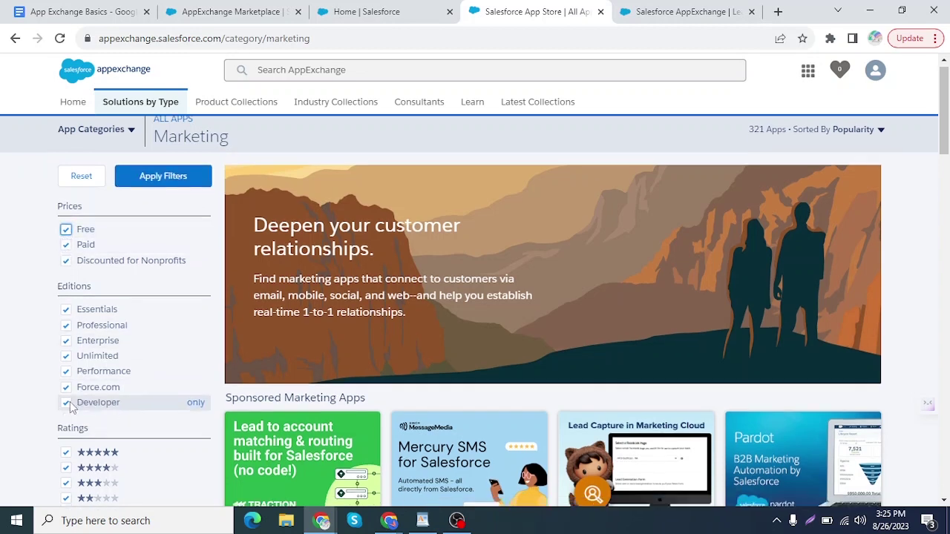
pyautogui.scroll(4, 77, 385)
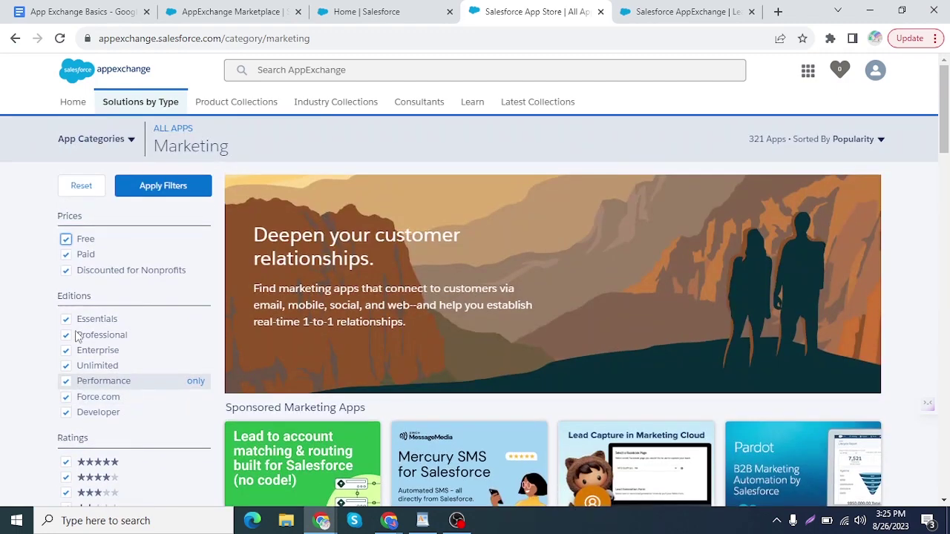
pyautogui.click(65, 239)
pyautogui.scroll(-3, 96, 378)
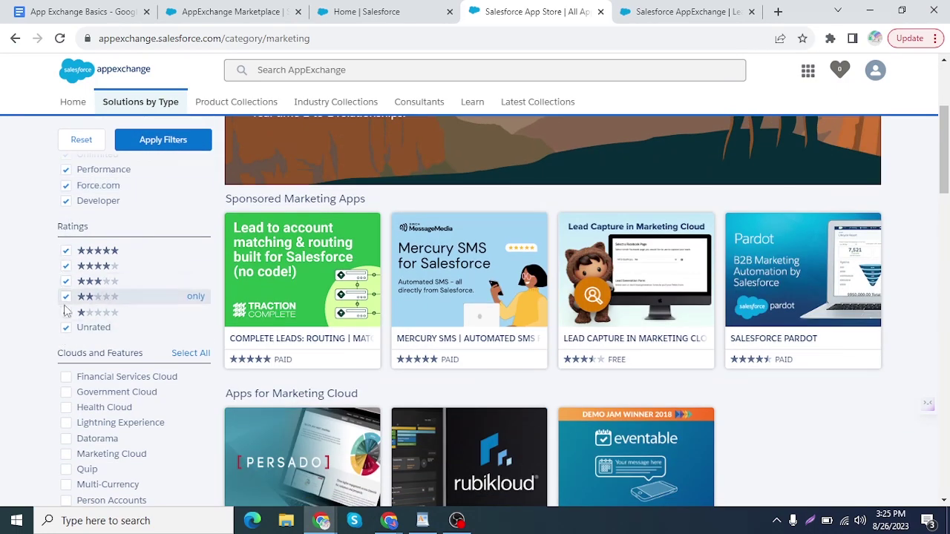
pyautogui.scroll(-5, 83, 377)
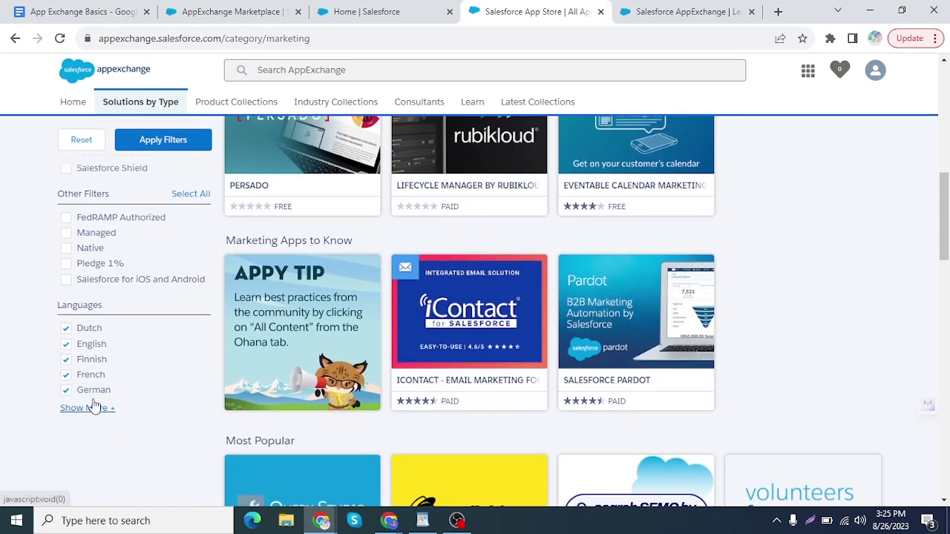
pyautogui.click(66, 391)
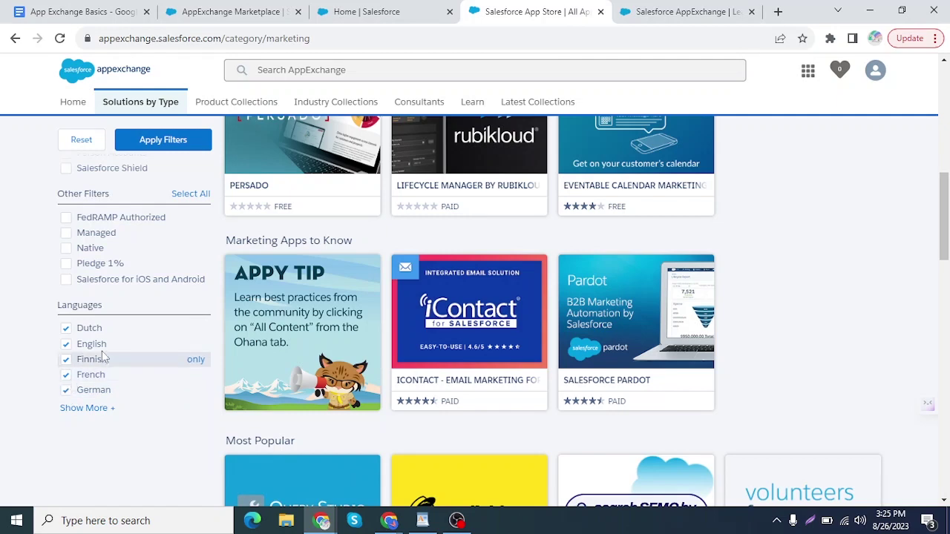
pyautogui.scroll(1, 87, 401)
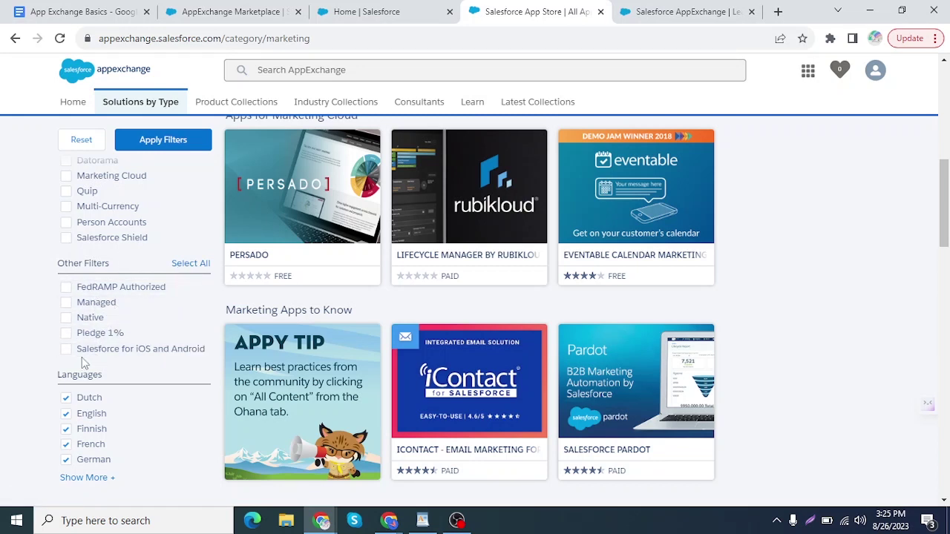
pyautogui.scroll(2, 145, 385)
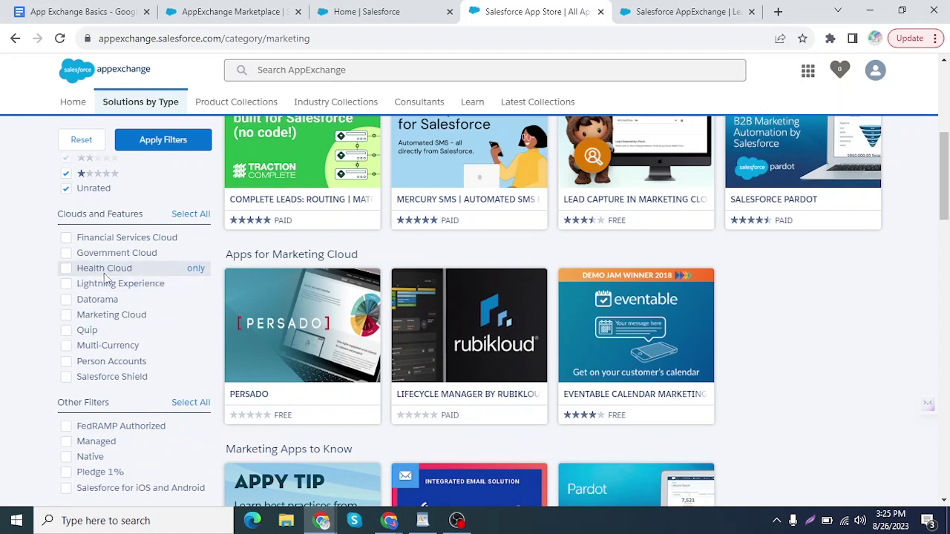
# Step: Select Health Cloud as the cloud filter and keep only the five-star rating selected
pyautogui.click(66, 269)
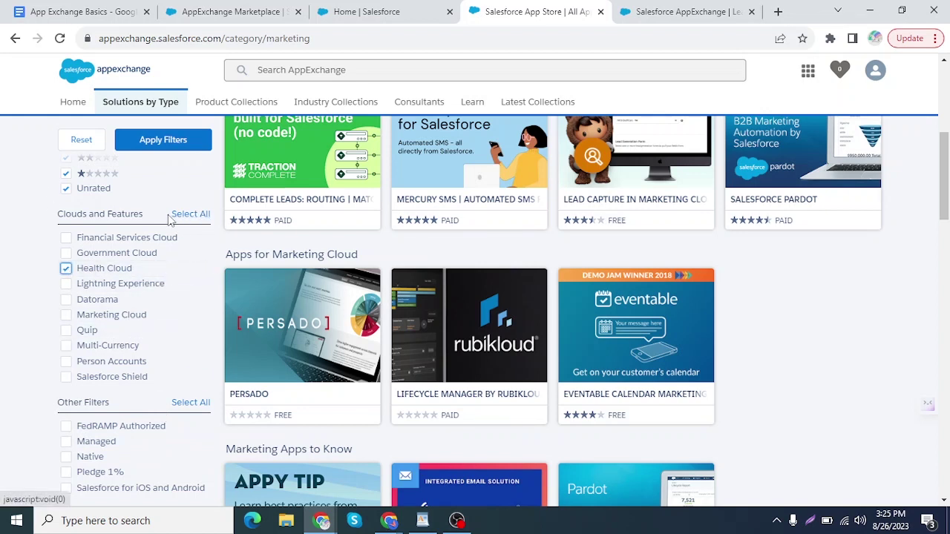
pyautogui.scroll(2, 169, 221)
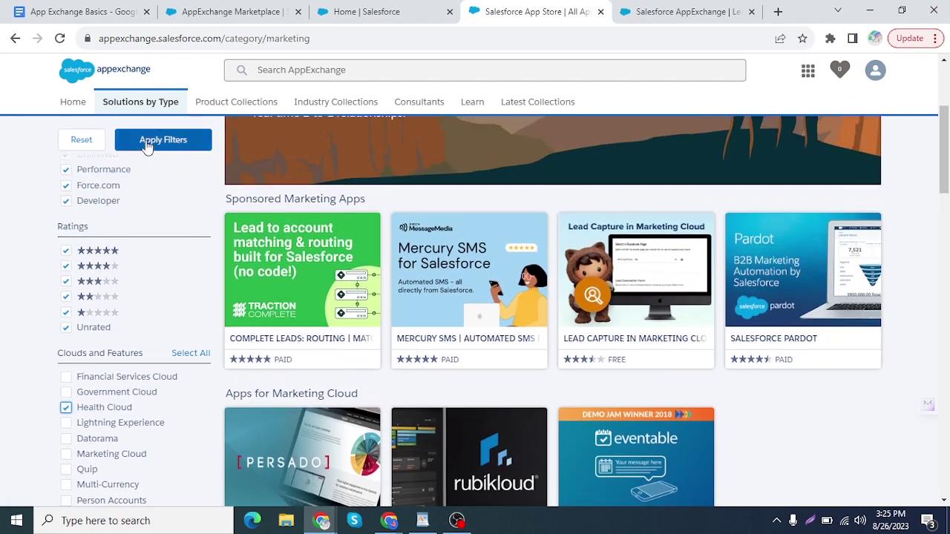
pyautogui.click(66, 328)
pyautogui.click(66, 312)
pyautogui.click(66, 297)
pyautogui.click(66, 282)
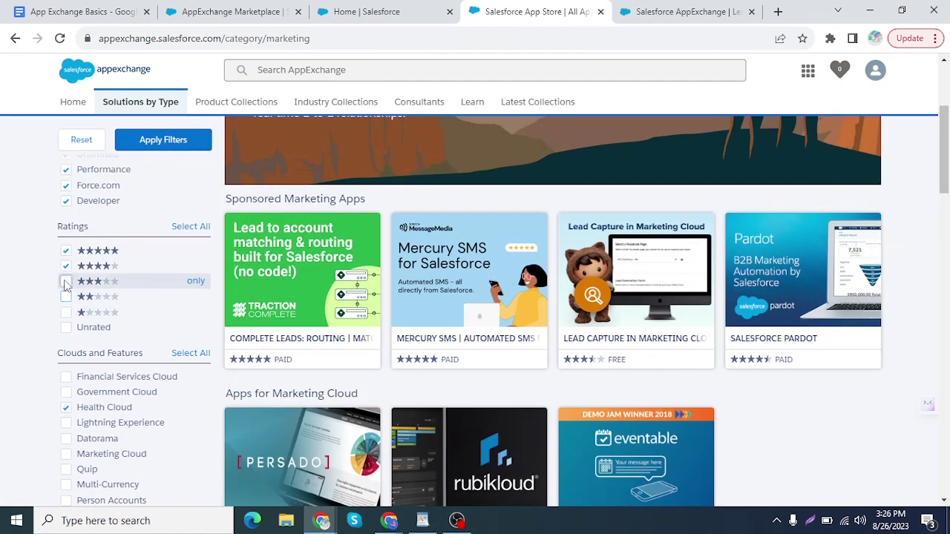
pyautogui.click(66, 266)
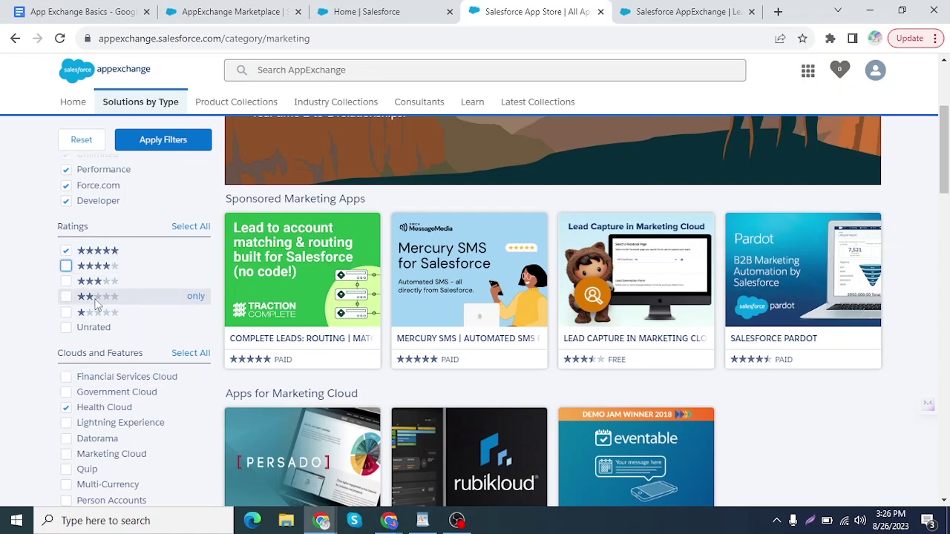
# Step: Exclude free apps from the price filter and restrict the editions to Professional, Enterprise and Developer
pyautogui.scroll(3, 93, 320)
pyautogui.scroll(-1, 81, 312)
pyautogui.scroll(1, 69, 294)
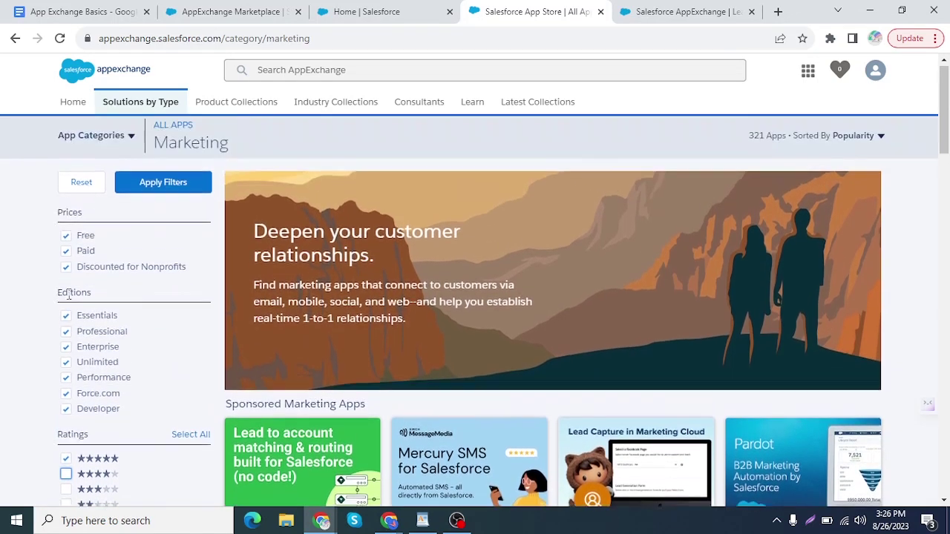
pyautogui.click(66, 240)
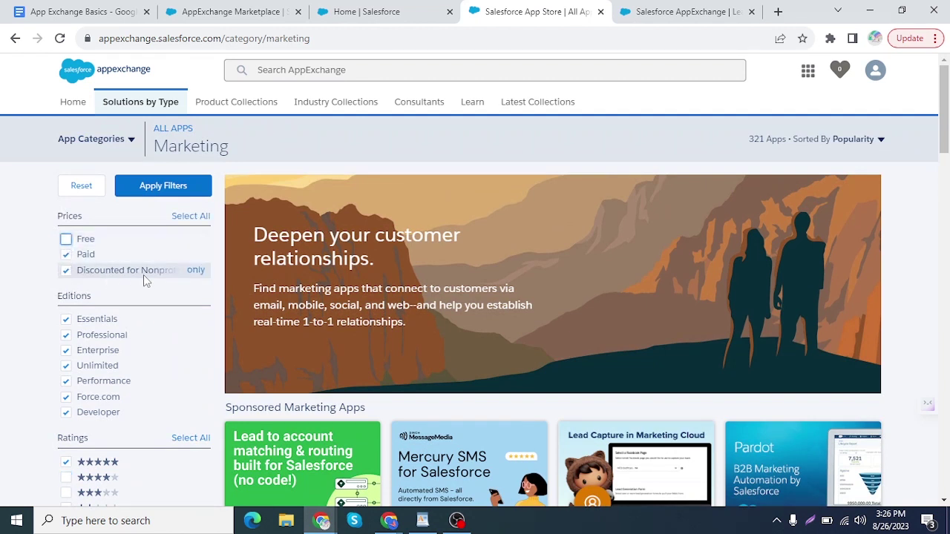
pyautogui.scroll(-1, 124, 313)
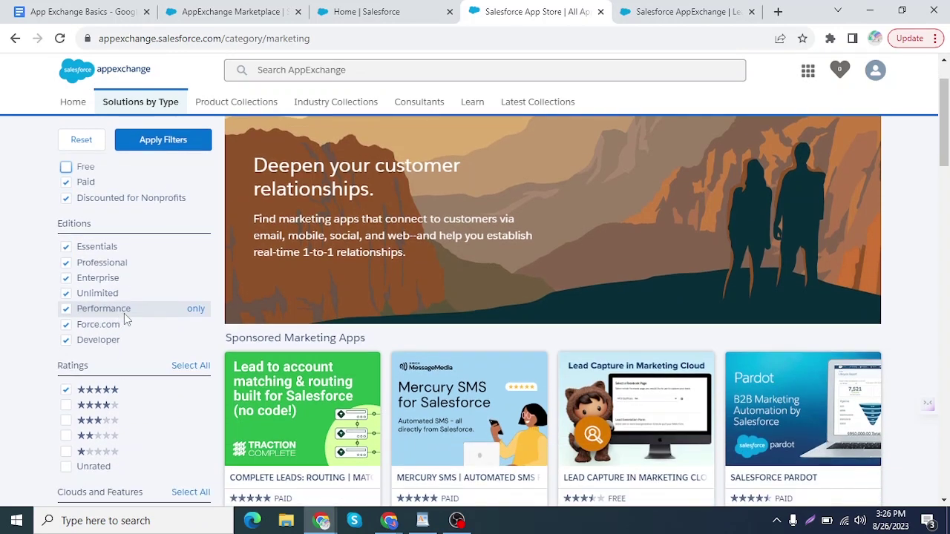
pyautogui.click(66, 278)
pyautogui.click(66, 308)
pyautogui.click(66, 324)
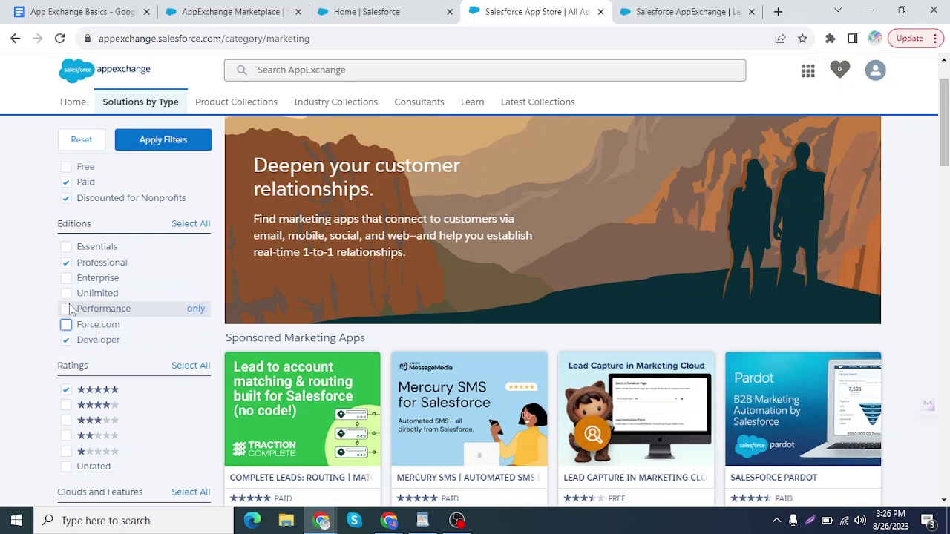
# Step: Exclude Dutch, Finnish, French and German from the language filter and apply the chosen filters to the Marketing apps
pyautogui.scroll(-4, 137, 367)
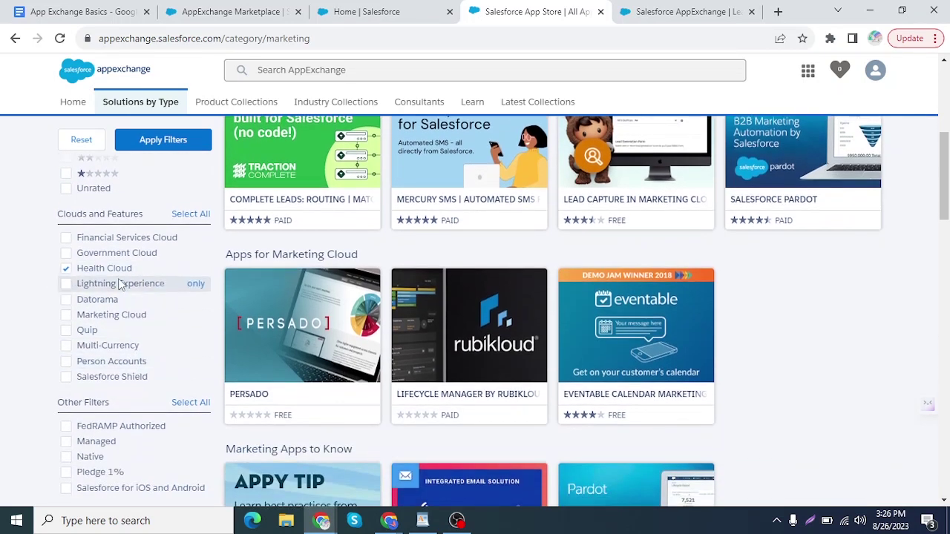
pyautogui.scroll(-2, 134, 353)
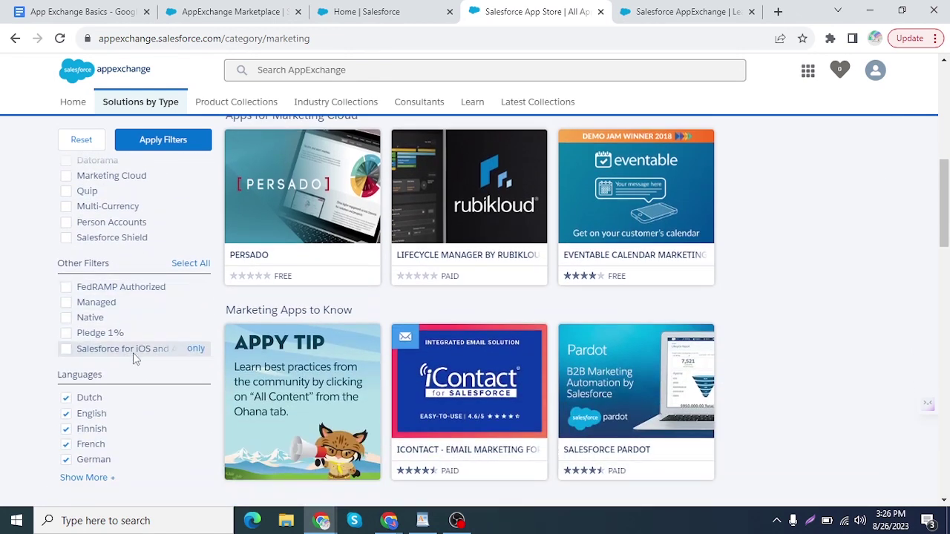
pyautogui.scroll(-1, 133, 353)
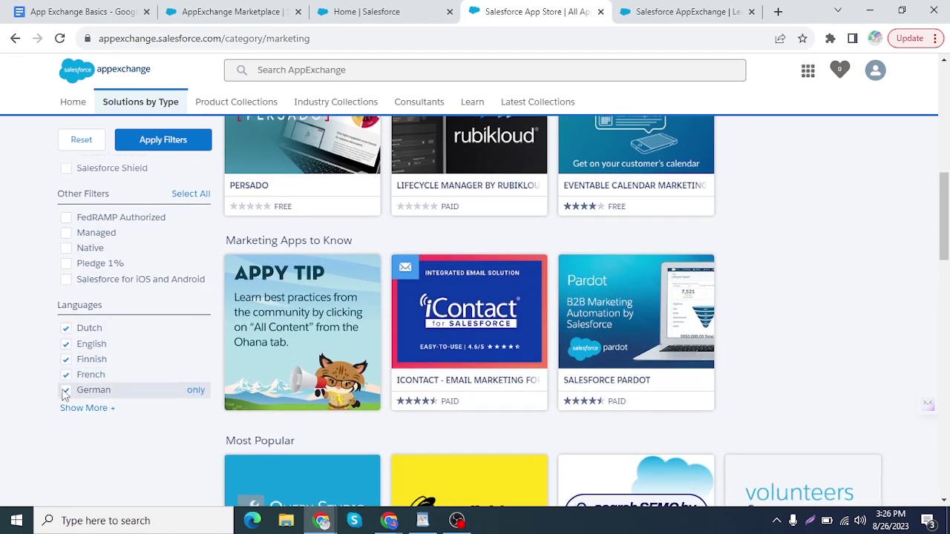
pyautogui.click(65, 327)
pyautogui.click(65, 359)
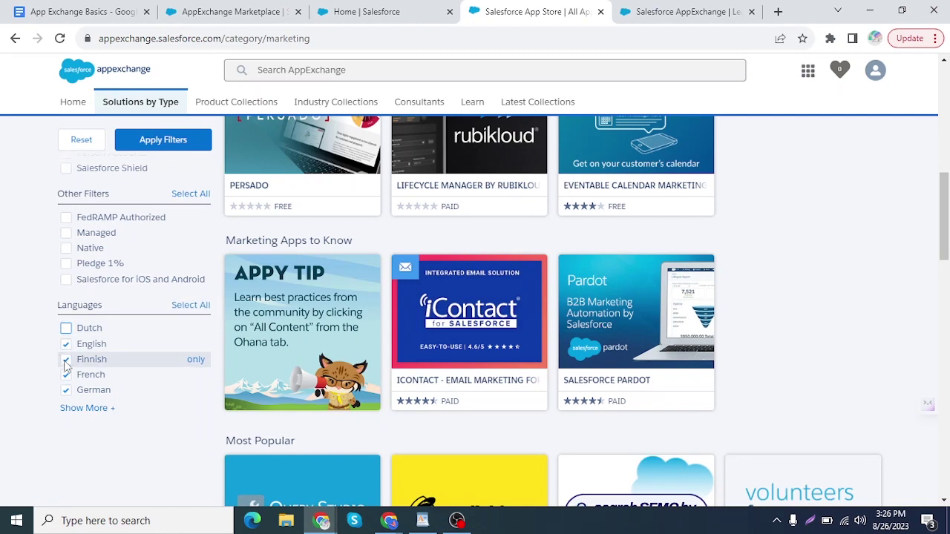
pyautogui.click(65, 375)
pyautogui.click(65, 390)
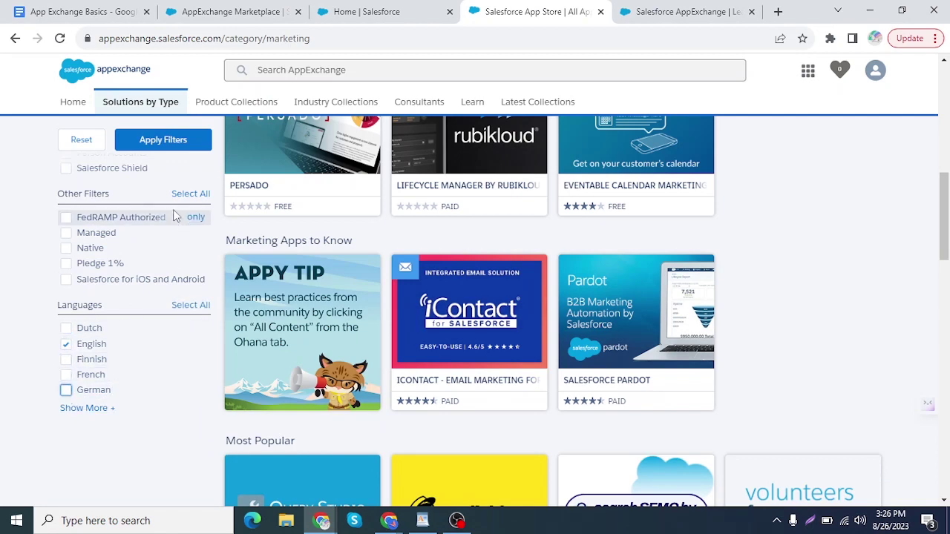
pyautogui.click(151, 145)
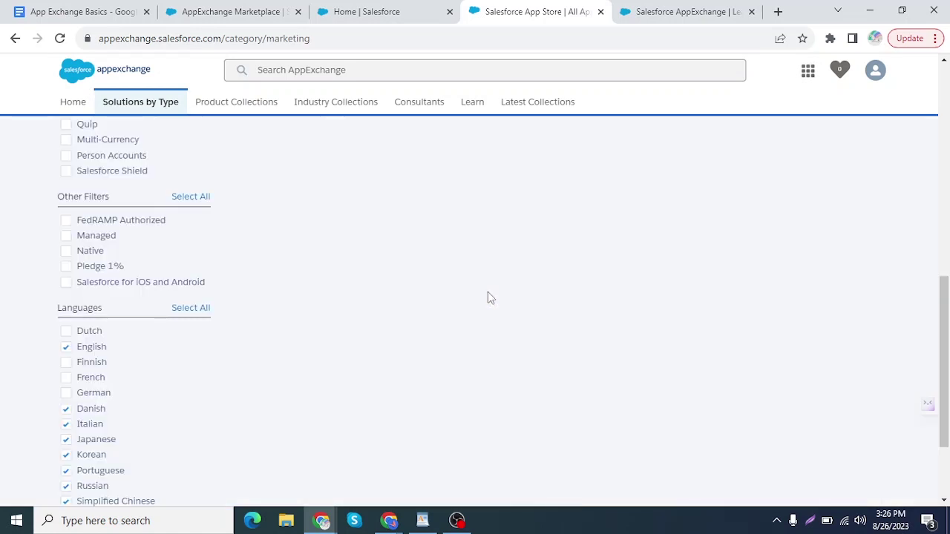
pyautogui.scroll(6, 475, 343)
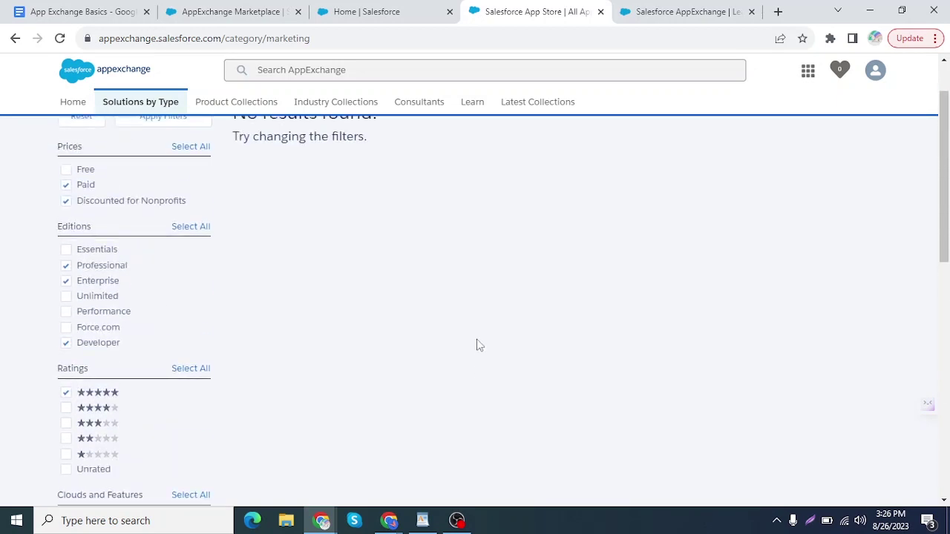
pyautogui.scroll(1, 479, 345)
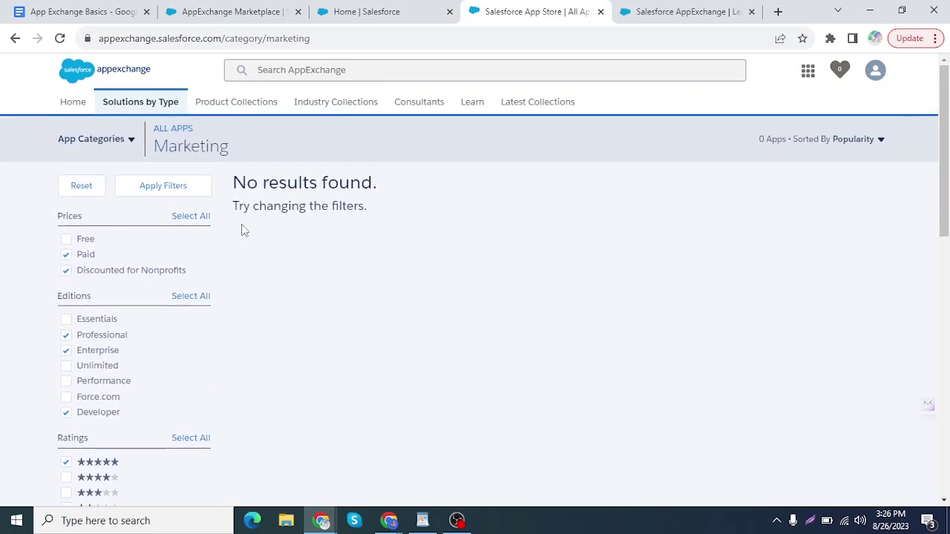
# Step: Include free apps in the price filter and select all editions and all ratings
pyautogui.click(73, 239)
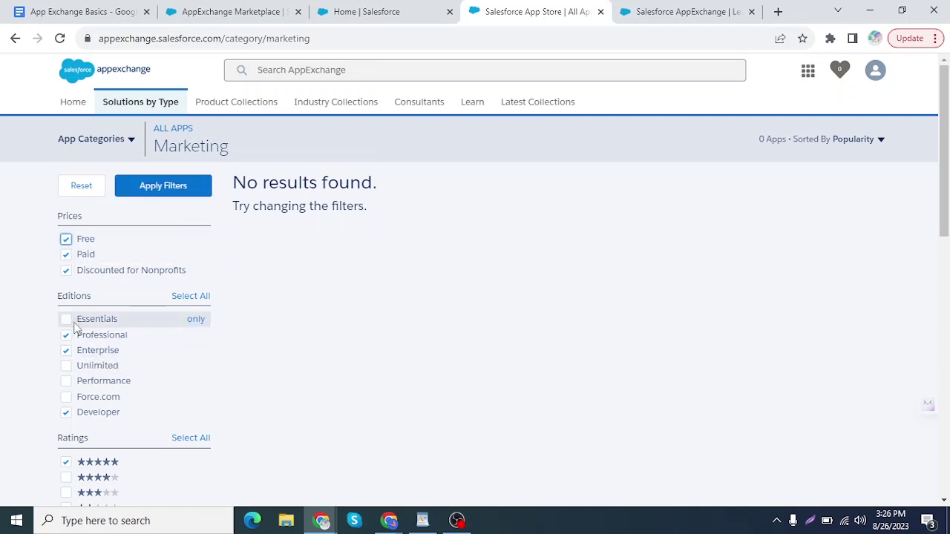
pyautogui.click(187, 297)
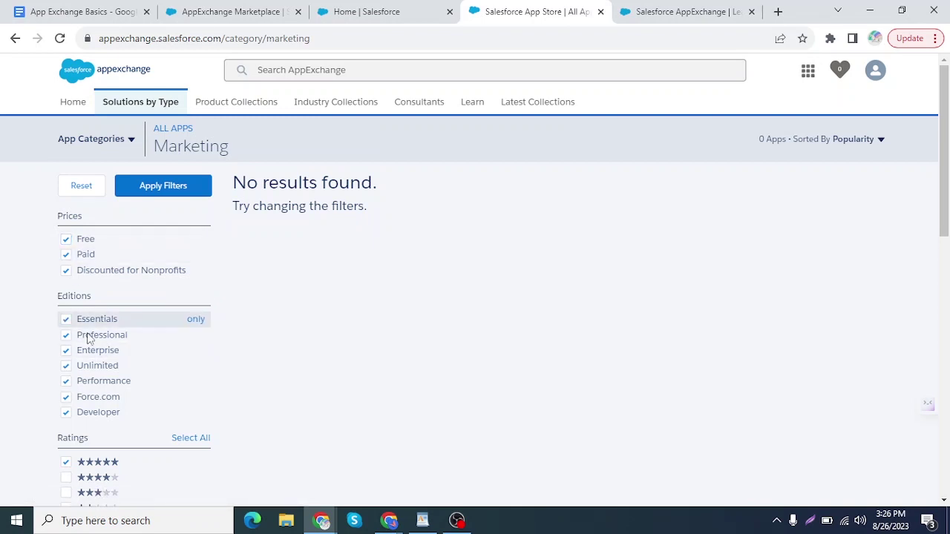
pyautogui.scroll(-3, 119, 454)
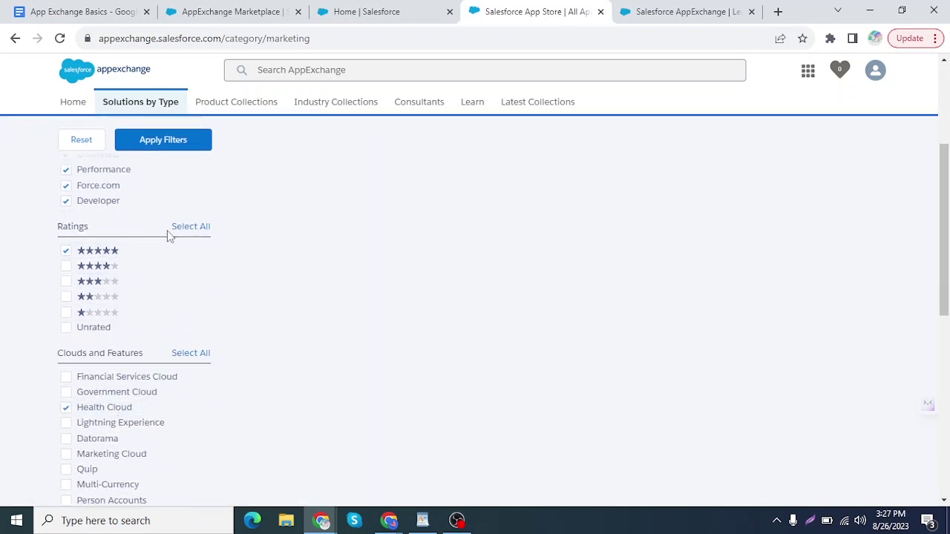
pyautogui.click(197, 228)
# Step: Review the cloud, other and language filters and apply the chosen filters to the Marketing apps
pyautogui.scroll(-1, 141, 386)
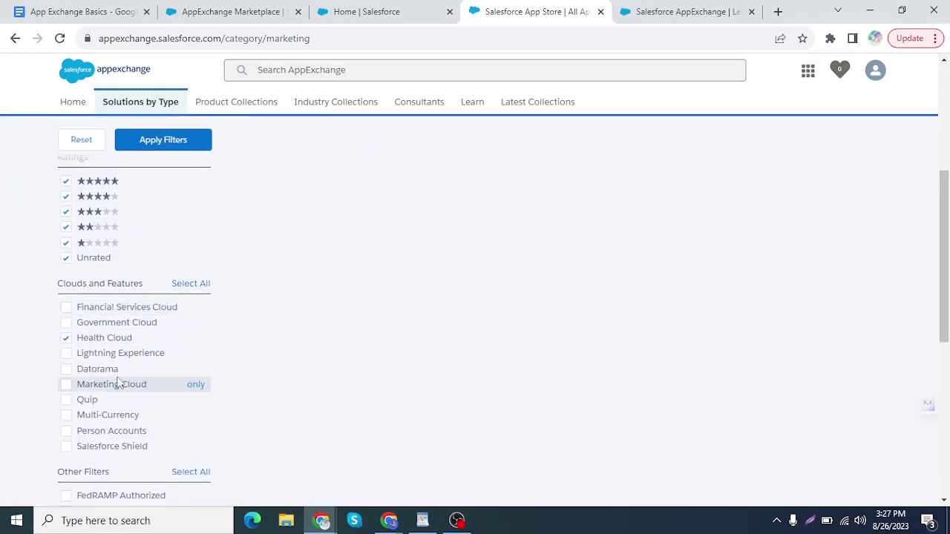
pyautogui.scroll(-2, 77, 319)
pyautogui.scroll(-2, 81, 416)
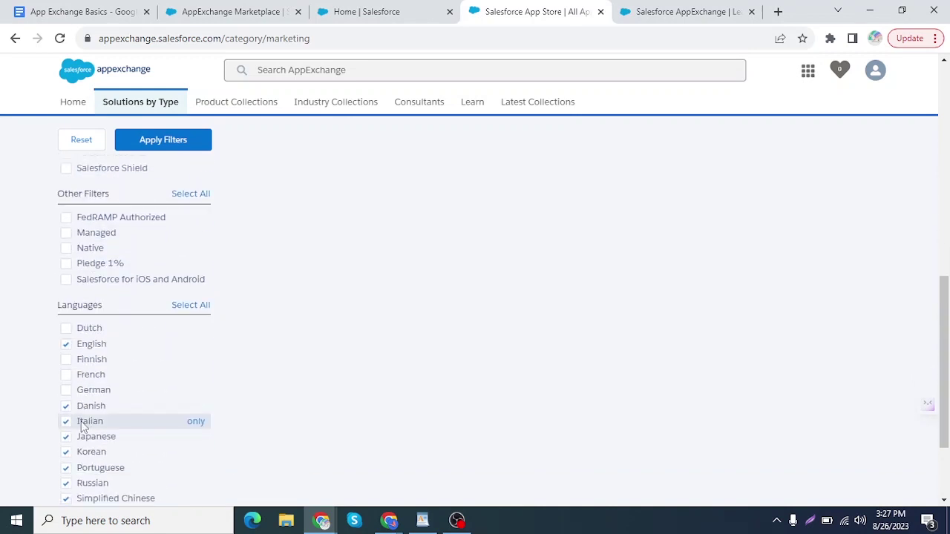
pyautogui.scroll(-2, 108, 417)
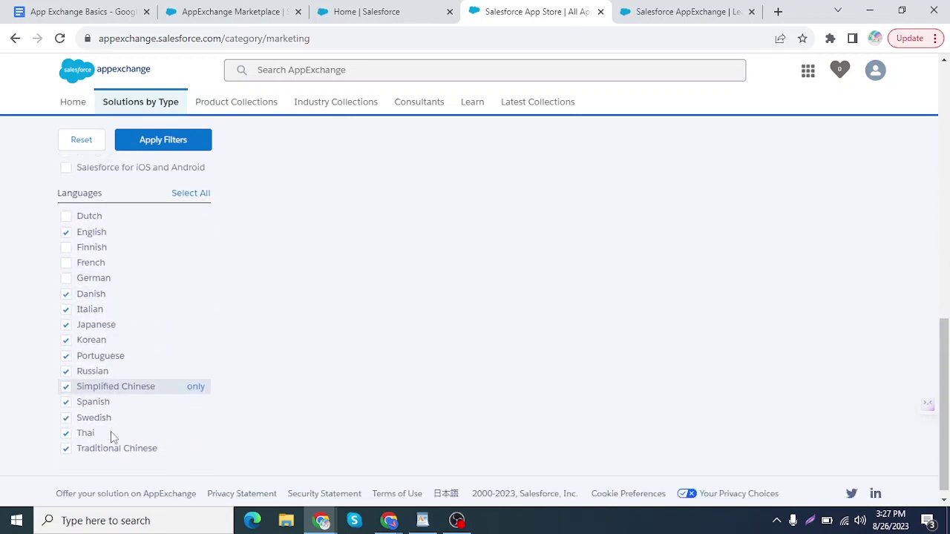
pyautogui.scroll(5, 110, 434)
pyautogui.click(152, 145)
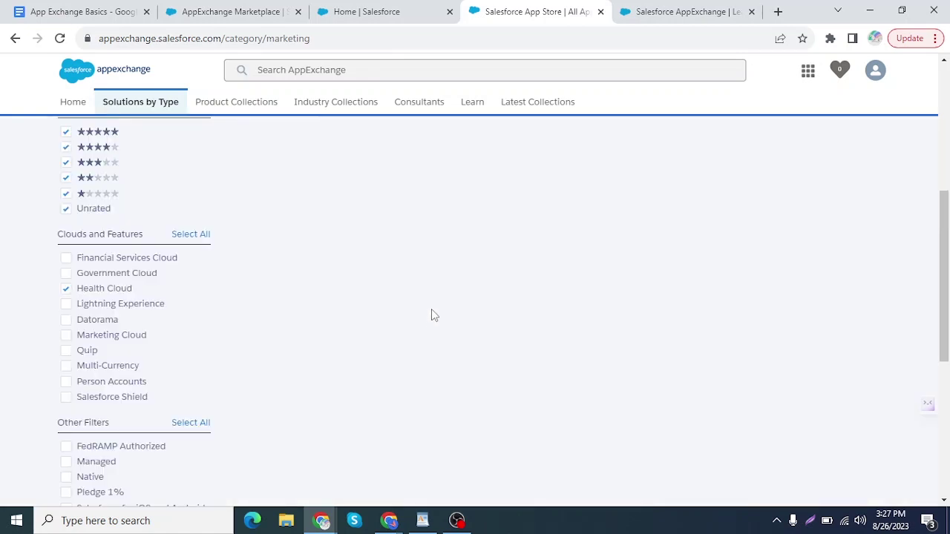
# Step: Select all clouds and features and reapply the filters to the Marketing apps
pyautogui.scroll(-3, 70, 349)
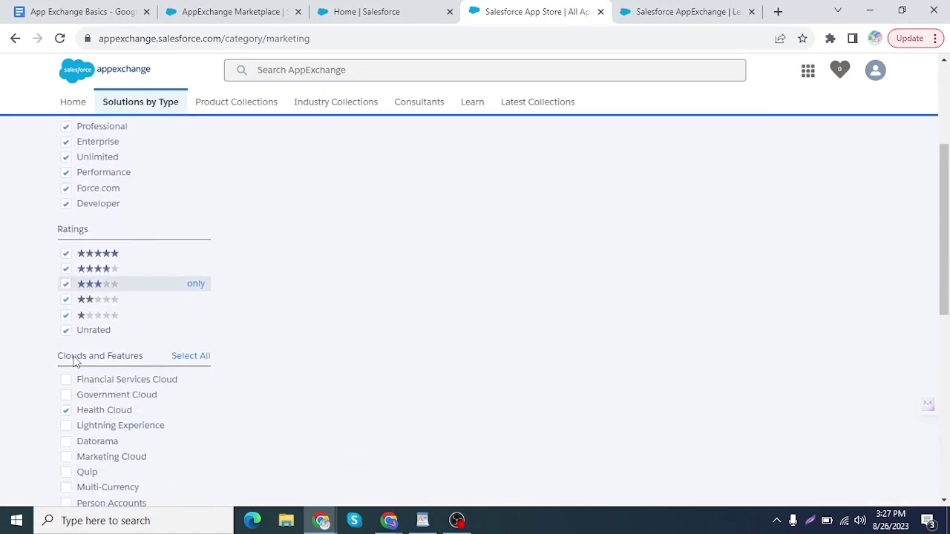
pyautogui.scroll(-3, 70, 409)
pyautogui.scroll(1, 79, 333)
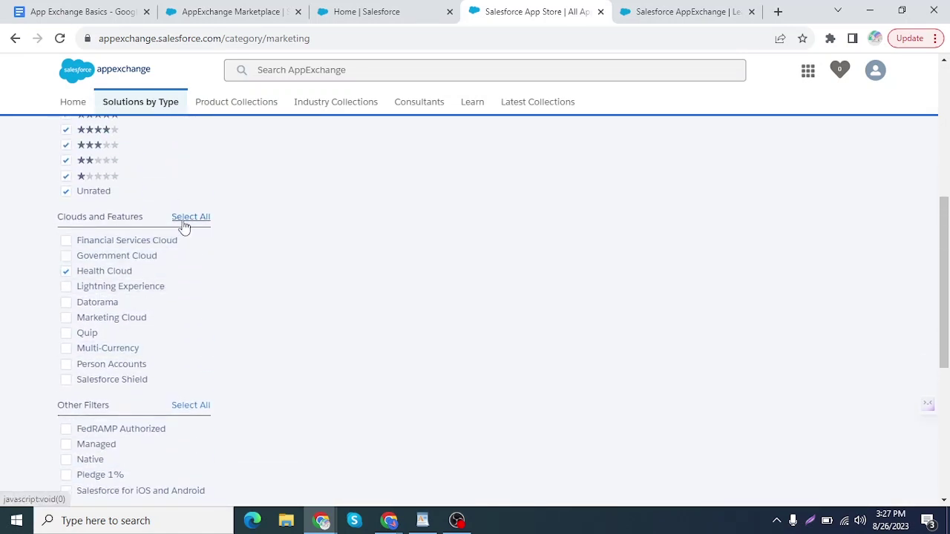
pyautogui.click(184, 227)
pyautogui.scroll(-1, 176, 354)
pyautogui.scroll(5, 185, 339)
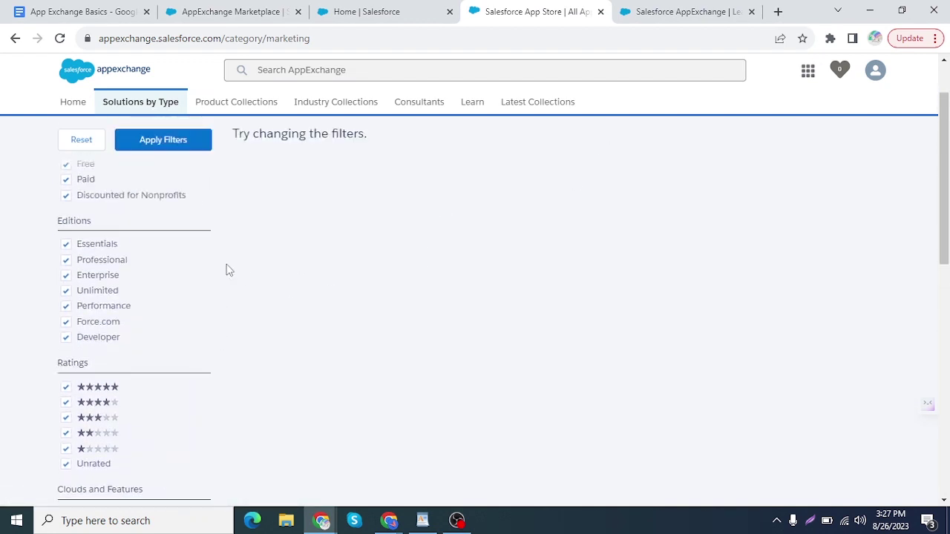
pyautogui.scroll(2, 230, 270)
pyautogui.click(174, 199)
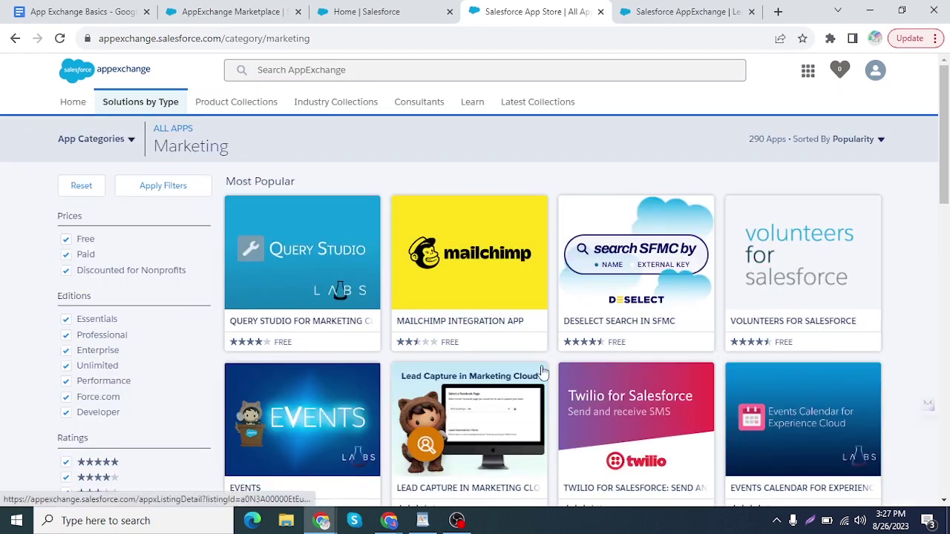
# Step: Browse the filtered Marketing apps and the selected filters down to the end of the list
pyautogui.scroll(-5, 175, 369)
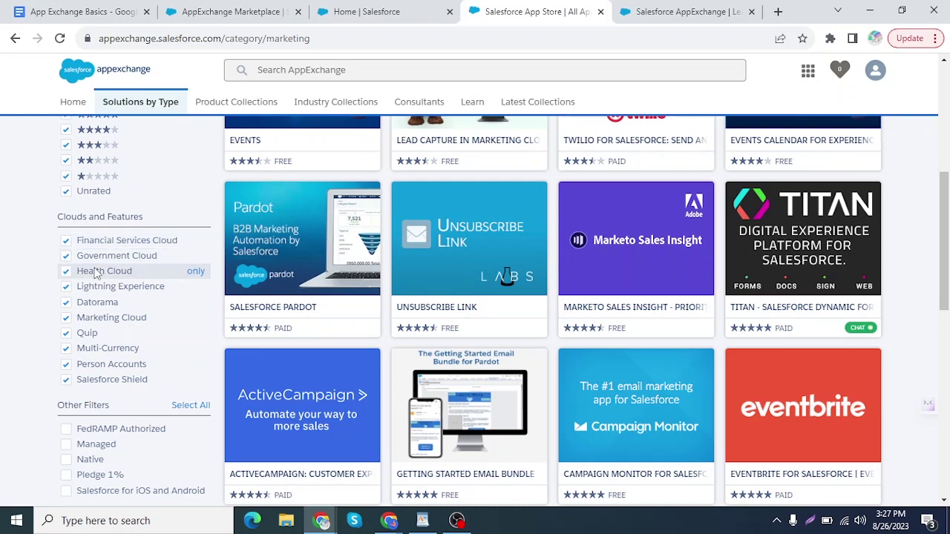
pyautogui.scroll(-2, 107, 257)
pyautogui.scroll(-5, 116, 301)
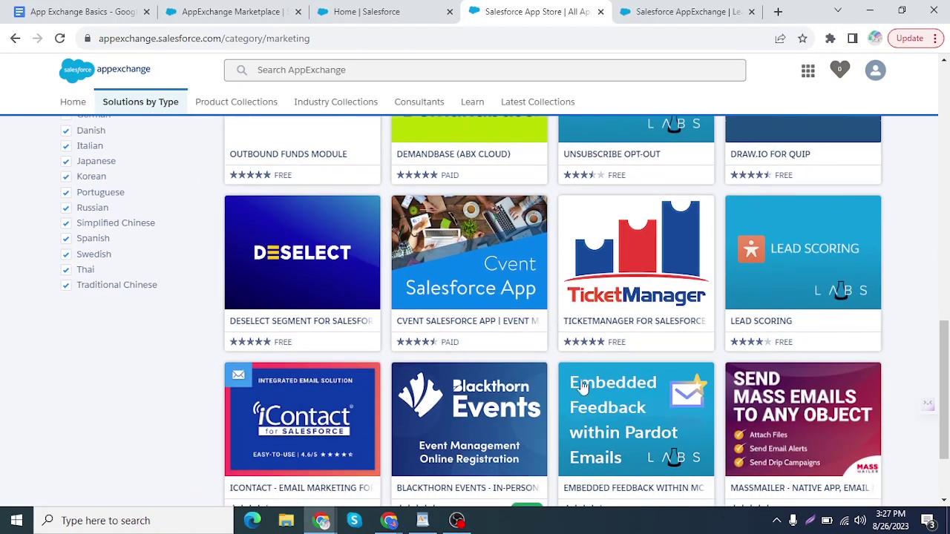
pyautogui.scroll(-2, 561, 387)
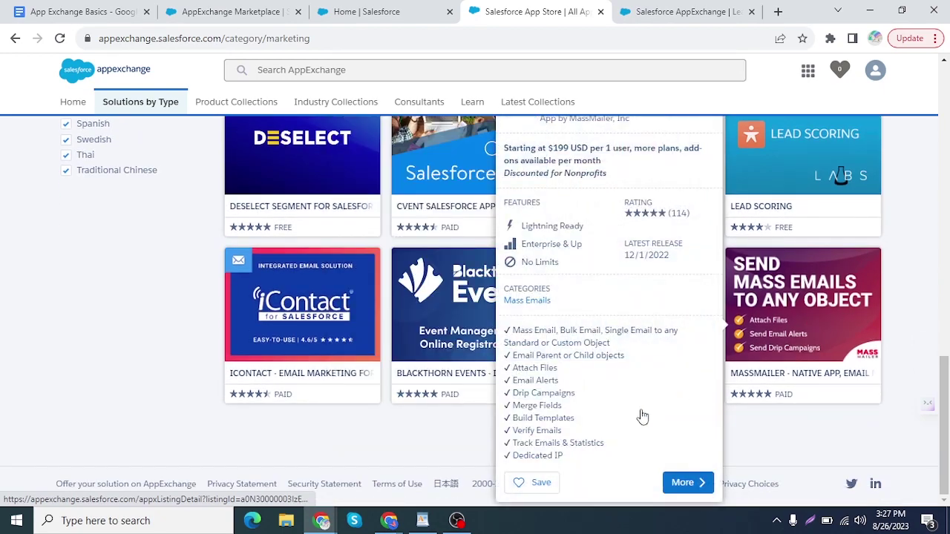
pyautogui.scroll(6, 275, 437)
pyautogui.scroll(6, 248, 401)
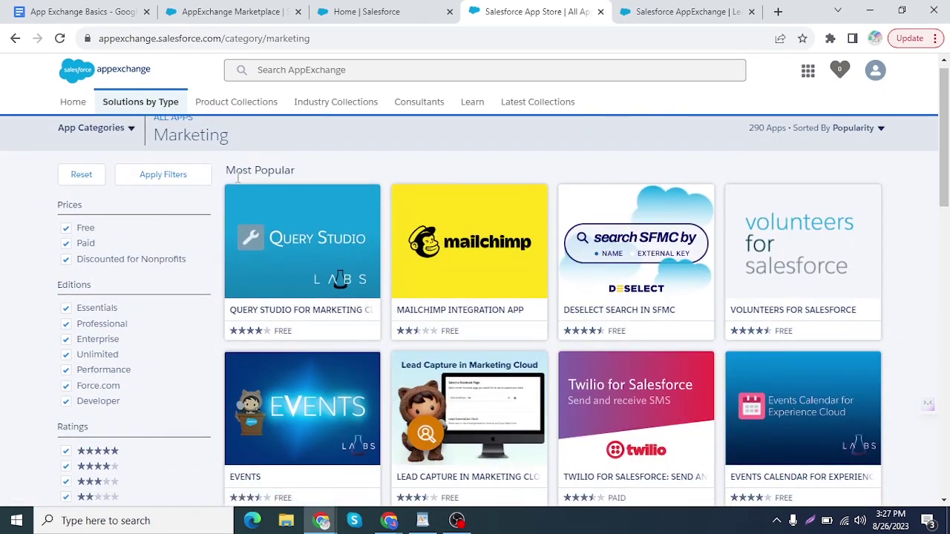
# Step: Preview the Query Studio for Marketing Cloud summary and open its full listing
pyautogui.moveTo(340, 290)
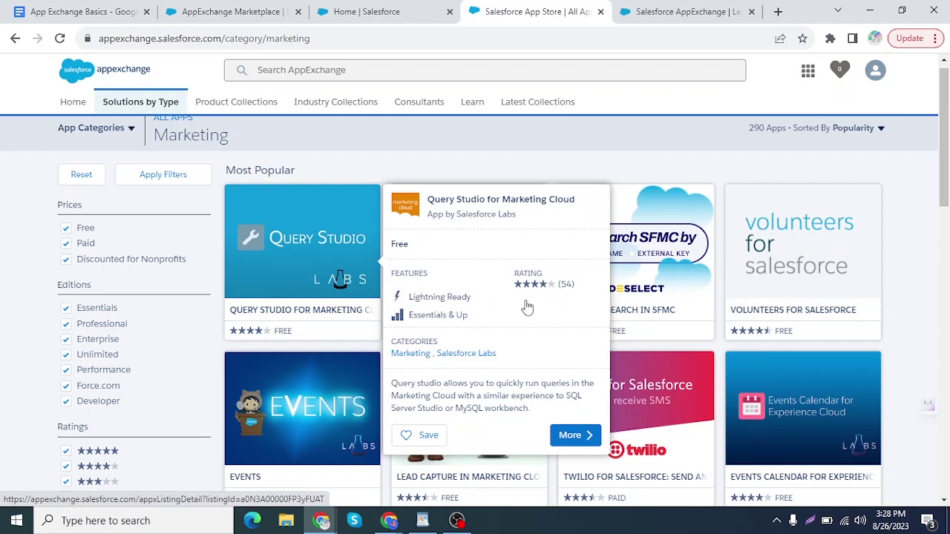
pyautogui.scroll(-1, 451, 347)
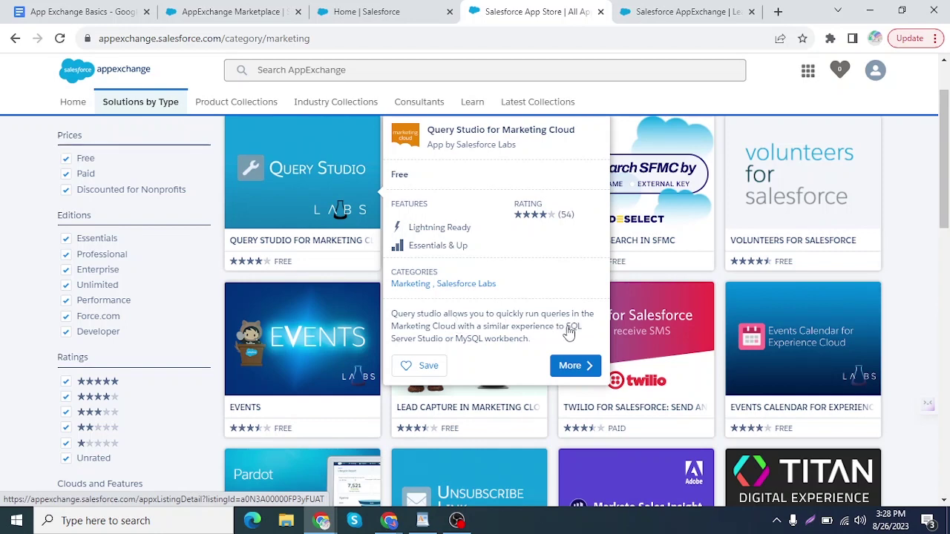
pyautogui.click(590, 369)
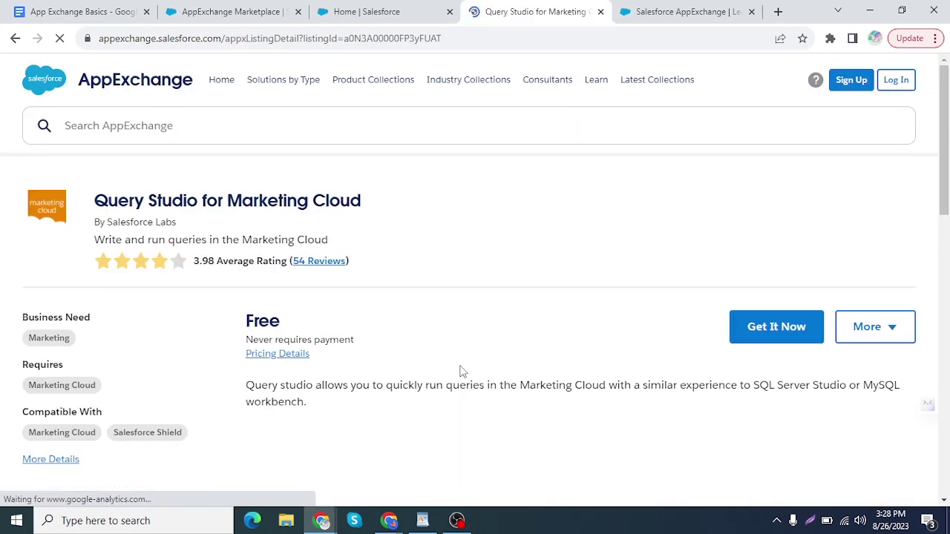
# Step: Examine the Query Studio listing's overview, including compatibility, screenshots, provider and pricing details, and more apps from the provider
pyautogui.scroll(-1, 460, 371)
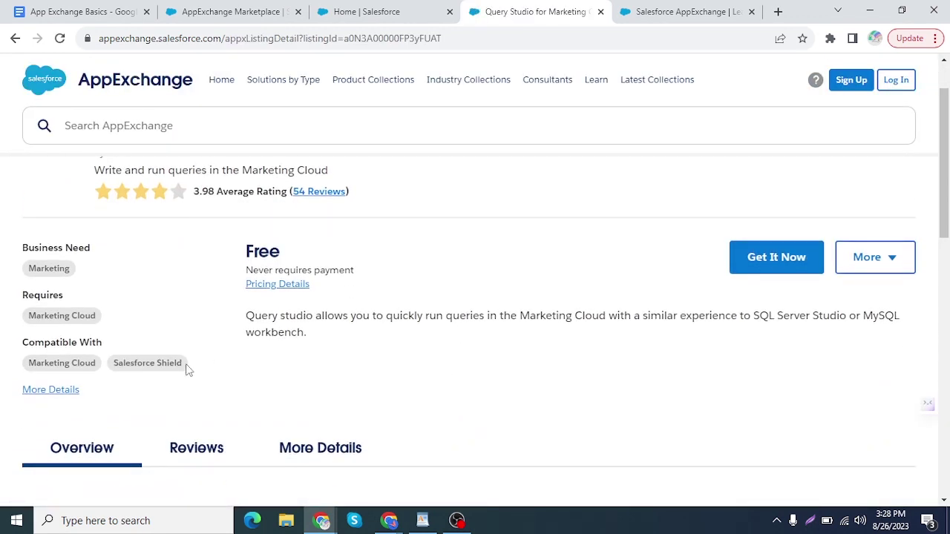
pyautogui.scroll(-2, 311, 380)
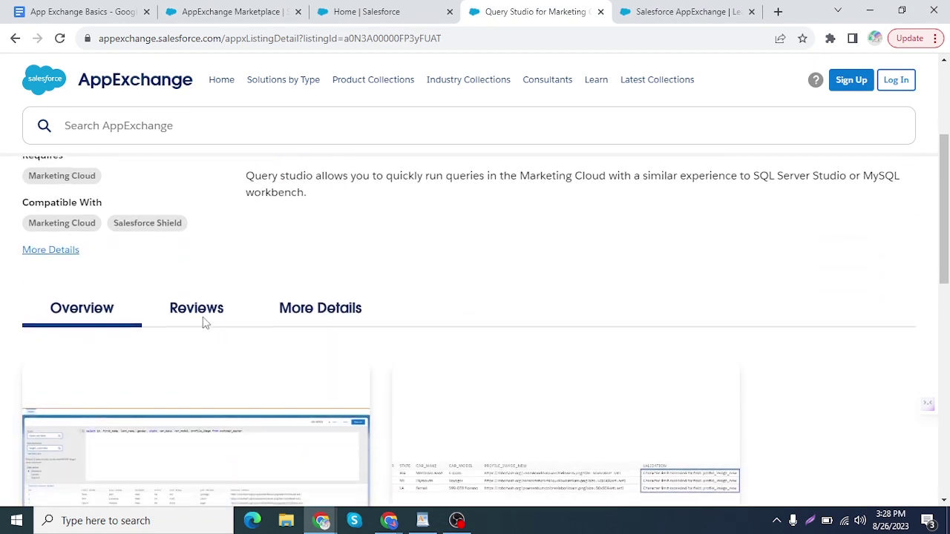
pyautogui.scroll(-2, 208, 327)
pyautogui.scroll(-1, 211, 333)
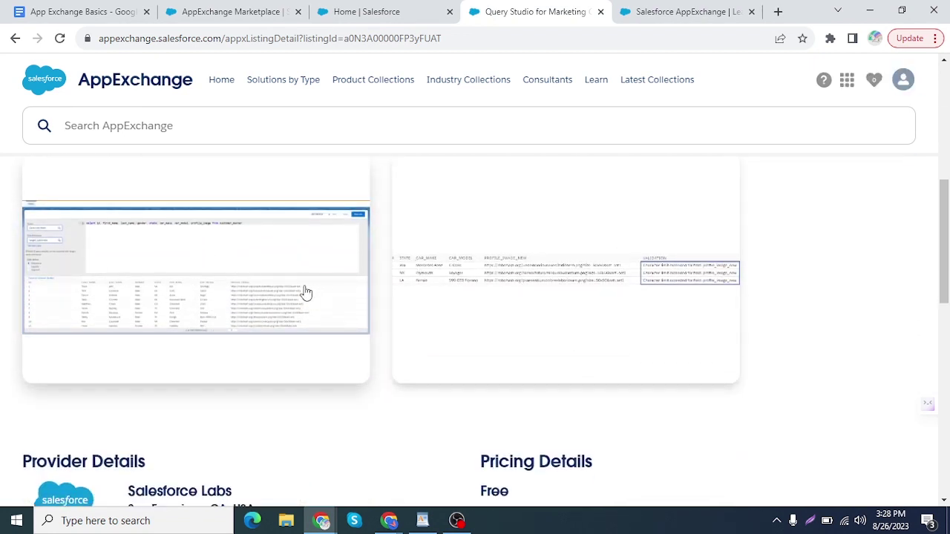
pyautogui.scroll(-5, 220, 309)
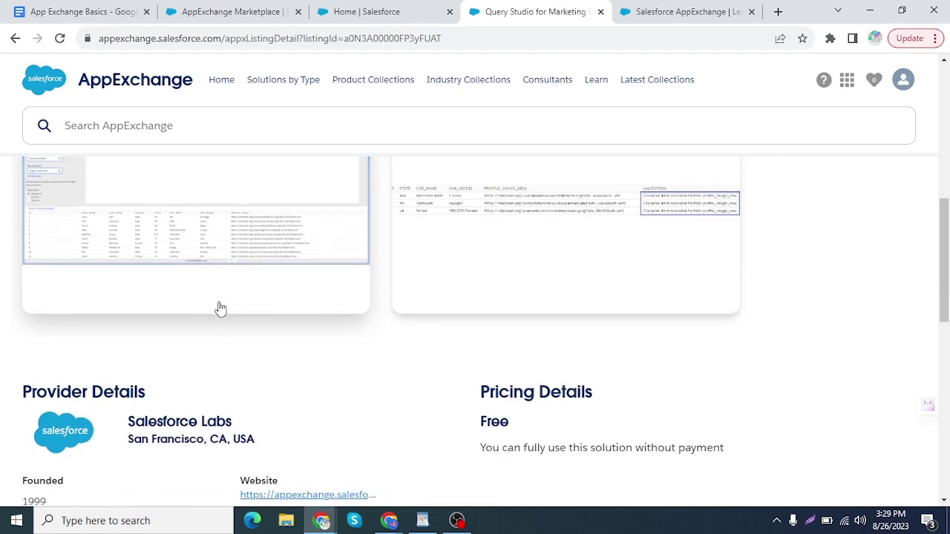
pyautogui.scroll(7, 222, 310)
pyautogui.scroll(-2, 223, 315)
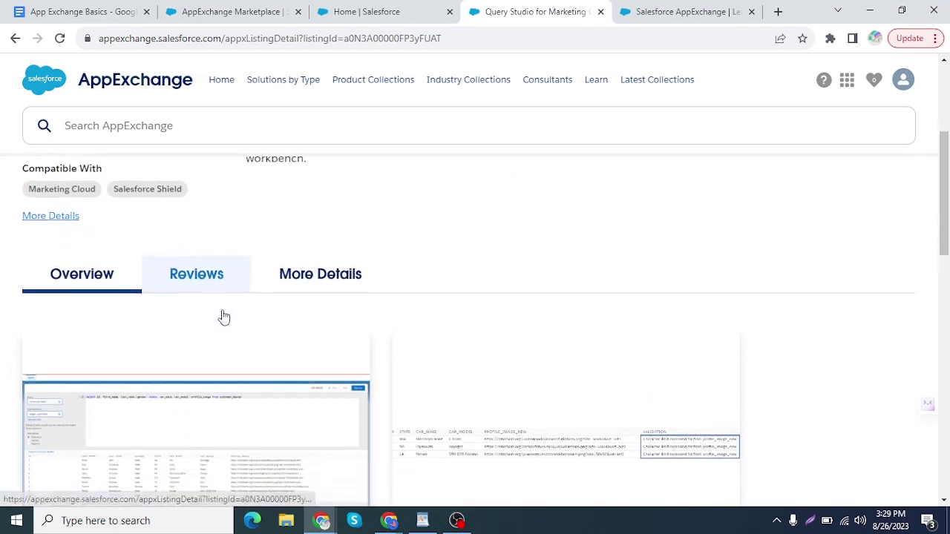
pyautogui.scroll(-10, 223, 317)
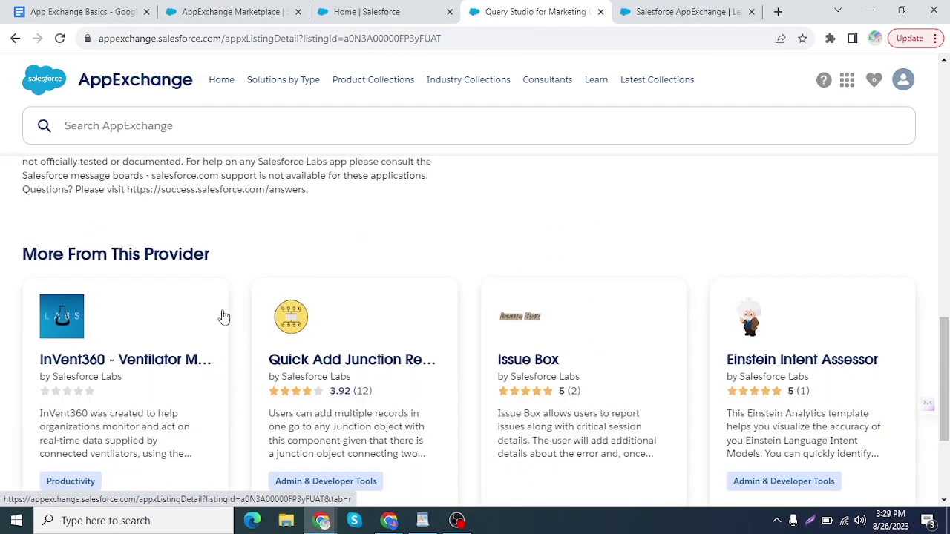
pyautogui.scroll(10, 224, 317)
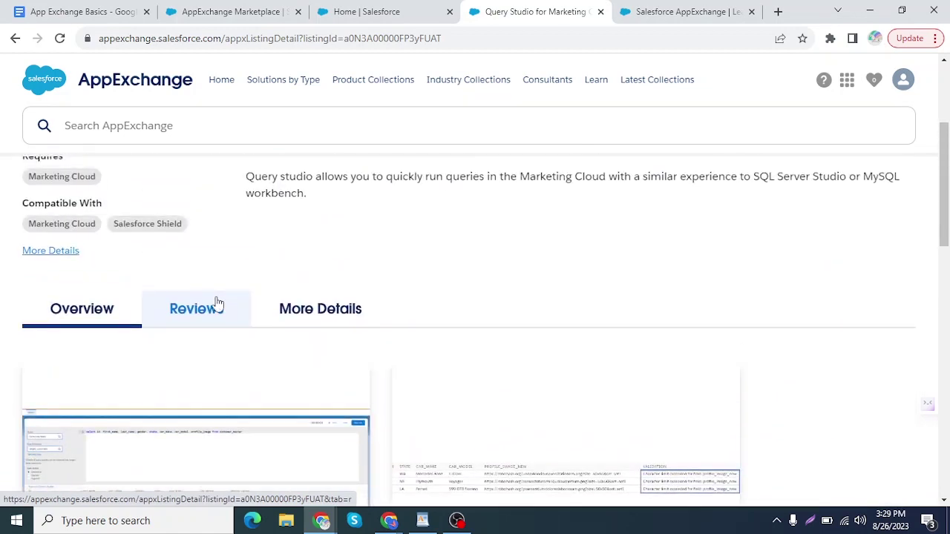
# Step: Show the customer reviews of Query Studio and read through the ratings and comments
pyautogui.click(201, 322)
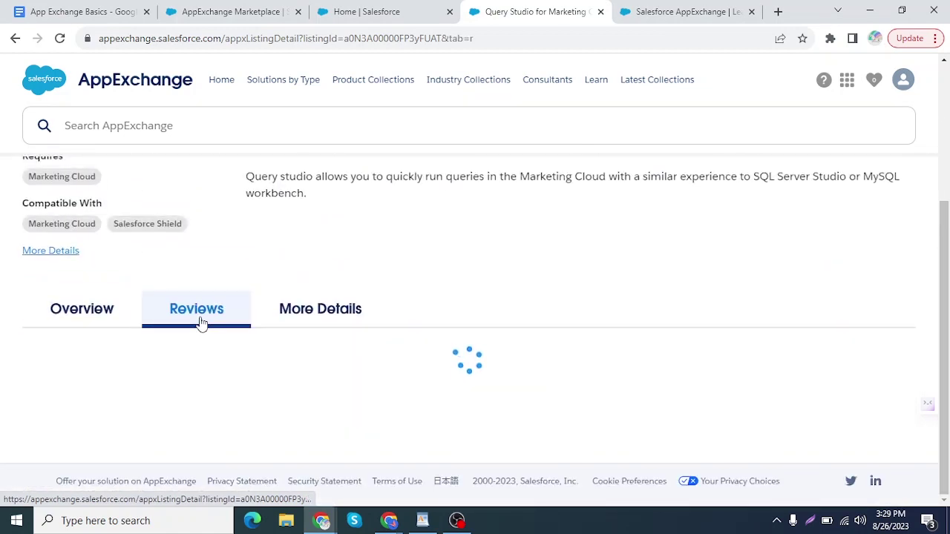
pyautogui.scroll(-3, 334, 312)
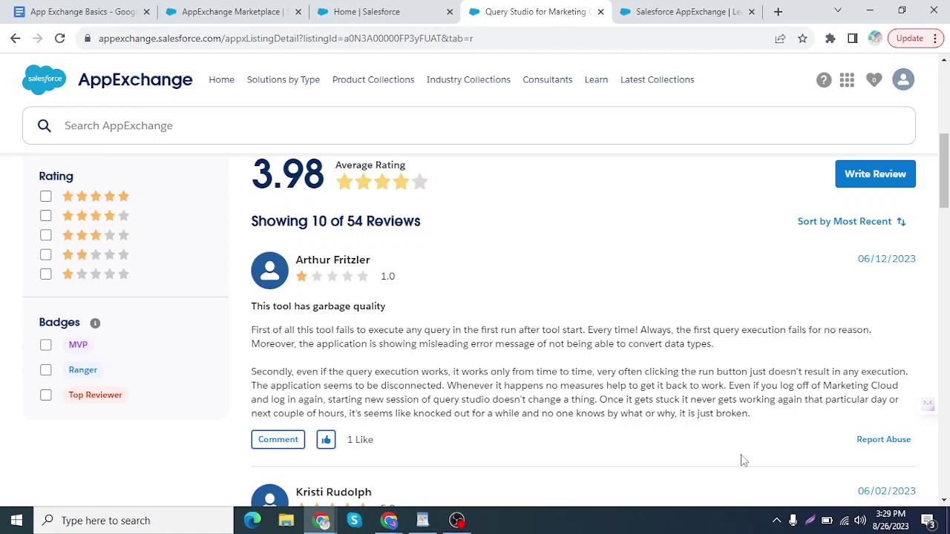
pyautogui.scroll(-8, 490, 371)
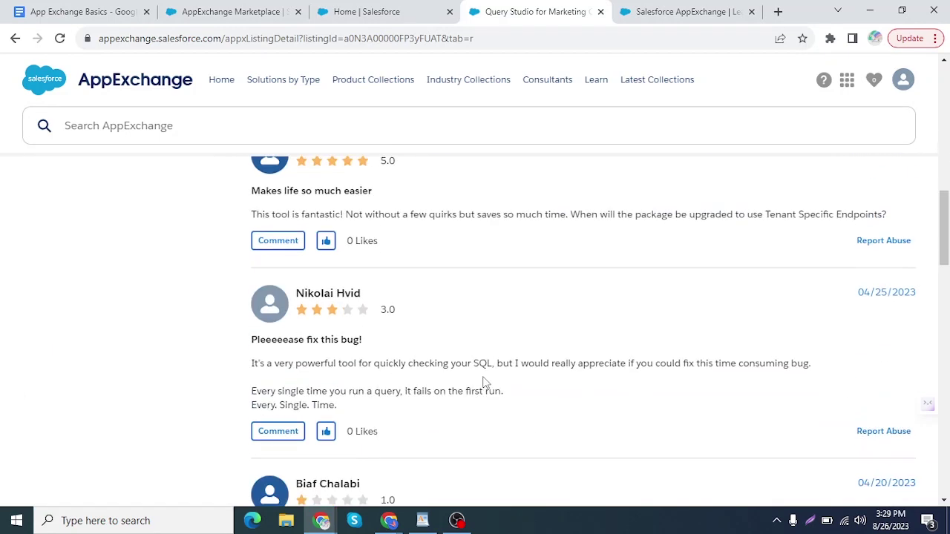
pyautogui.scroll(5, 483, 382)
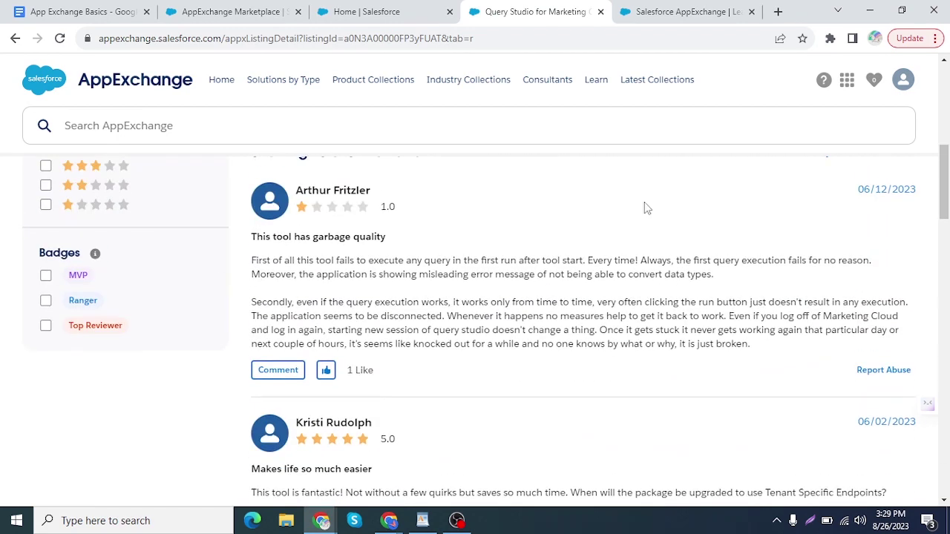
pyautogui.scroll(5, 487, 413)
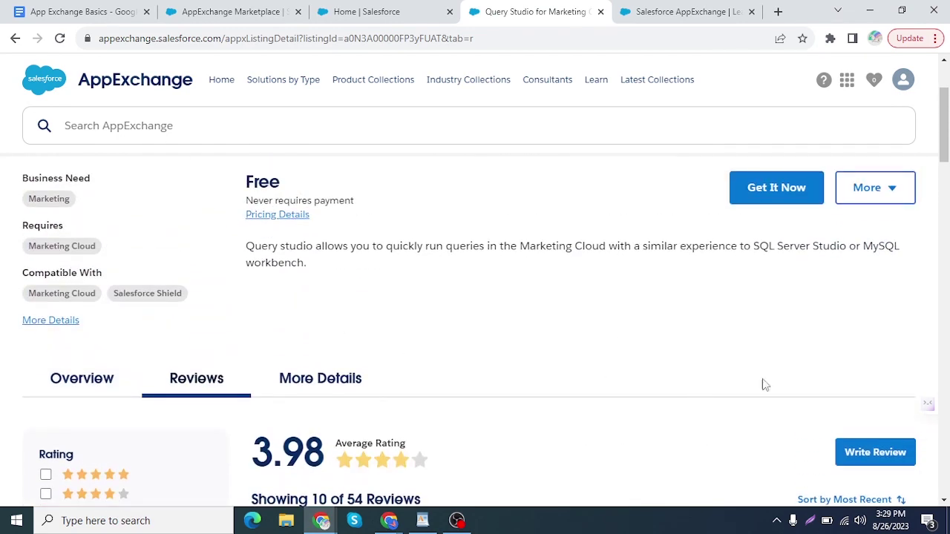
pyautogui.scroll(-3, 613, 373)
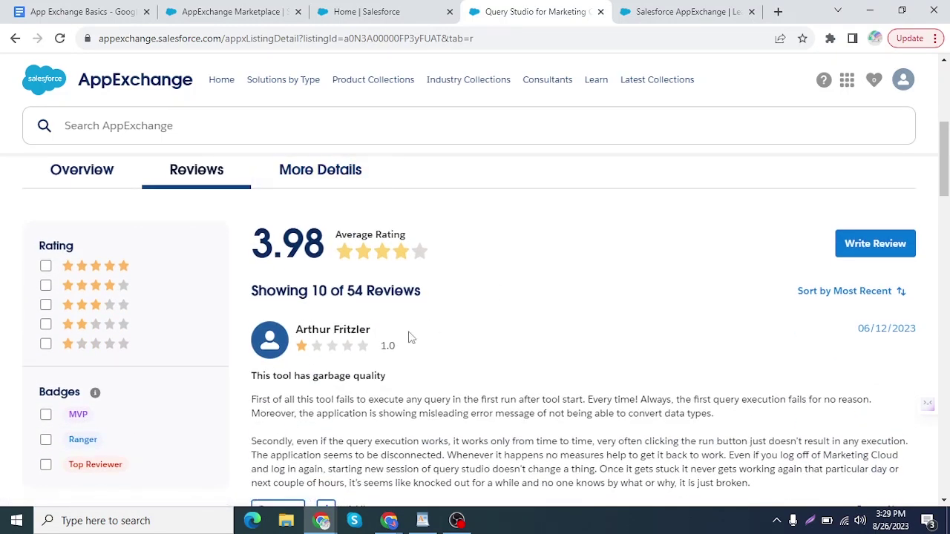
pyautogui.scroll(-10, 408, 338)
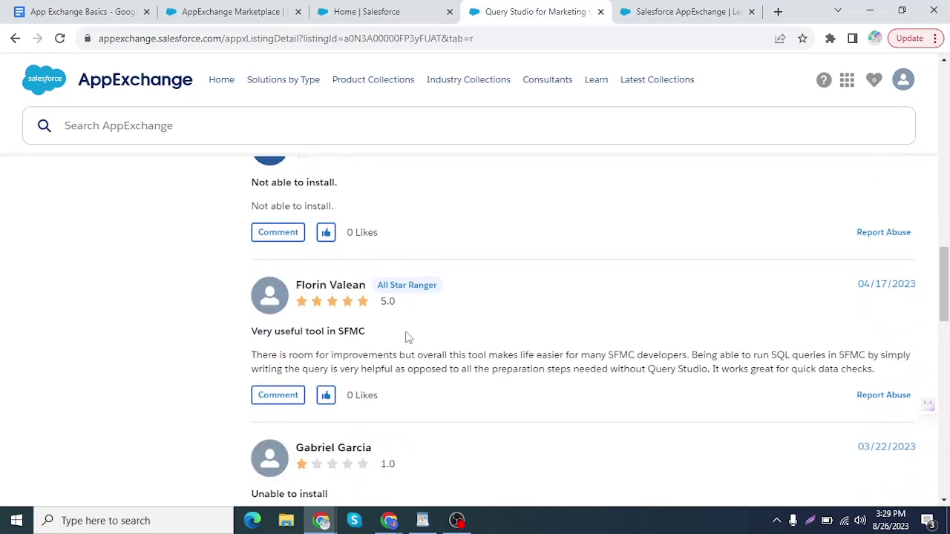
# Step: Open the form for writing a new review of Query Studio for Marketing Cloud
pyautogui.scroll(12, 407, 338)
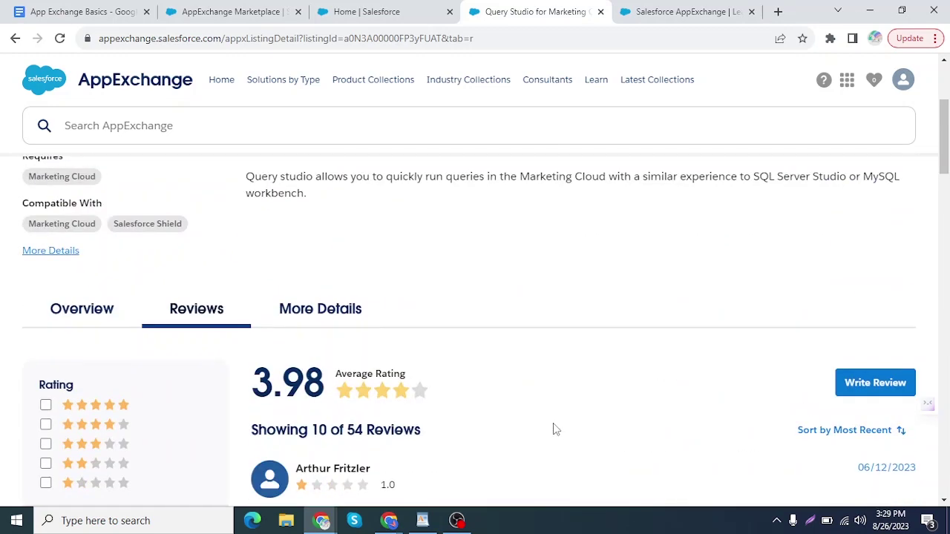
pyautogui.scroll(-2, 536, 386)
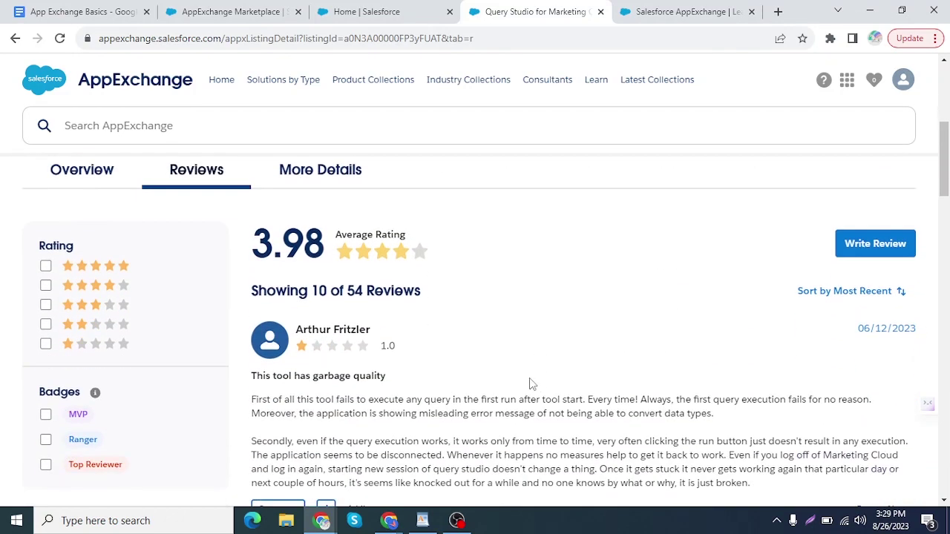
pyautogui.click(888, 251)
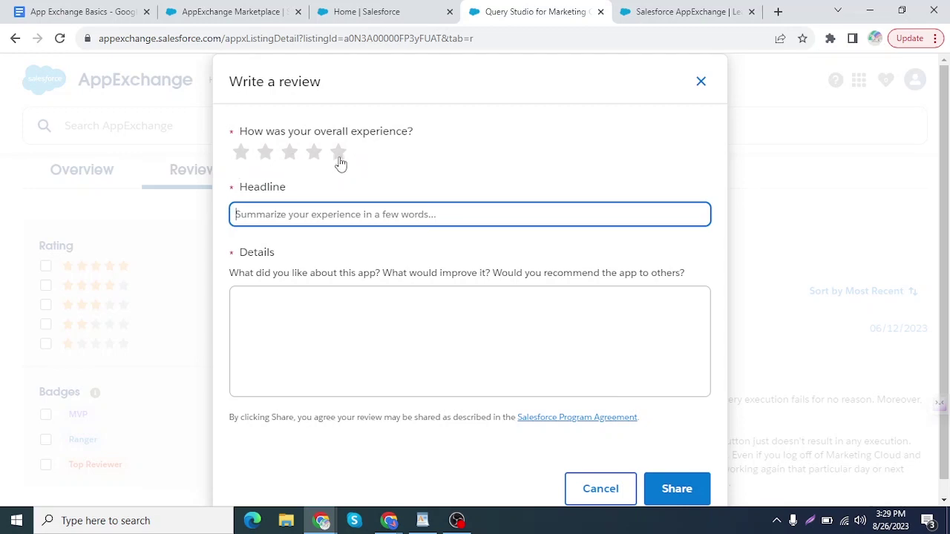
# Step: Look over the rating, headline and details fields of the review form and cancel the review
pyautogui.click(304, 321)
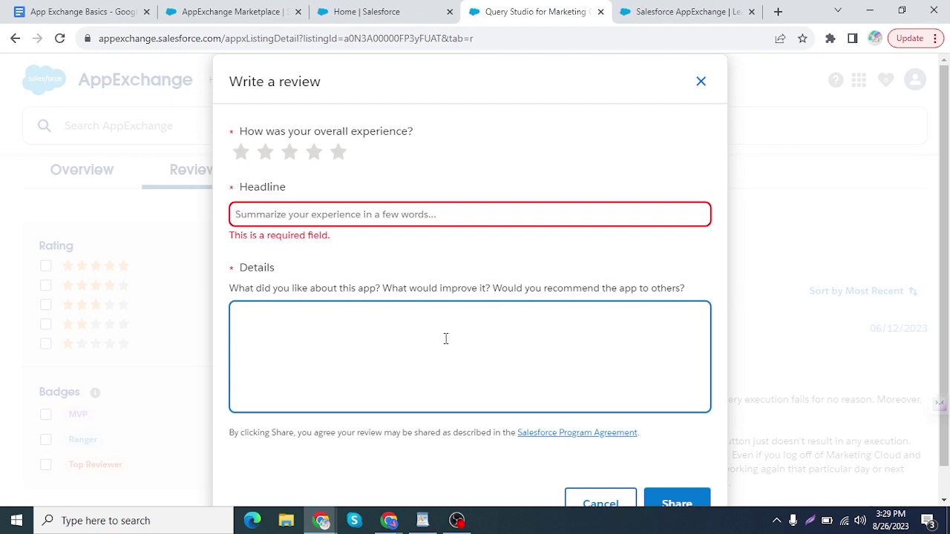
pyautogui.scroll(-1, 441, 335)
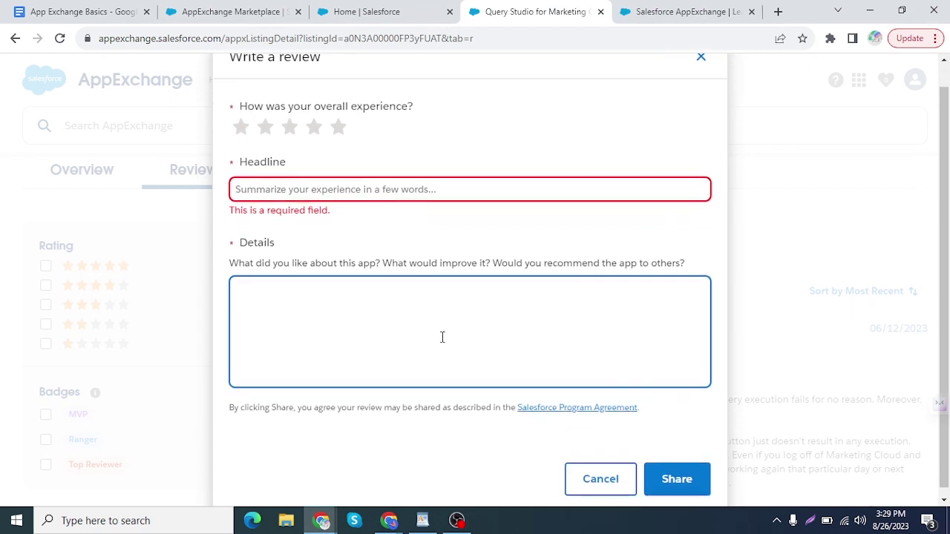
pyautogui.click(597, 482)
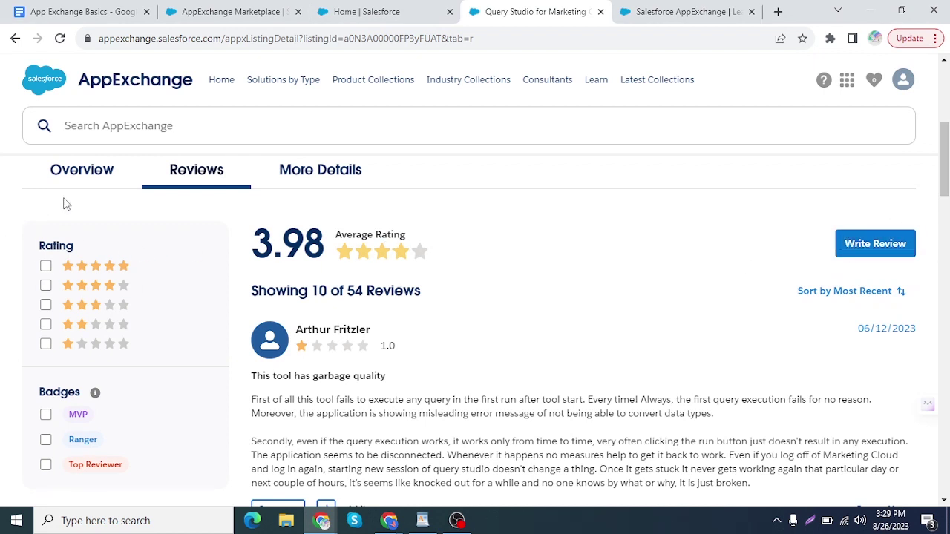
# Step: Return to the Query Studio listing's overview and look over its description and pricing summary
pyautogui.click(87, 182)
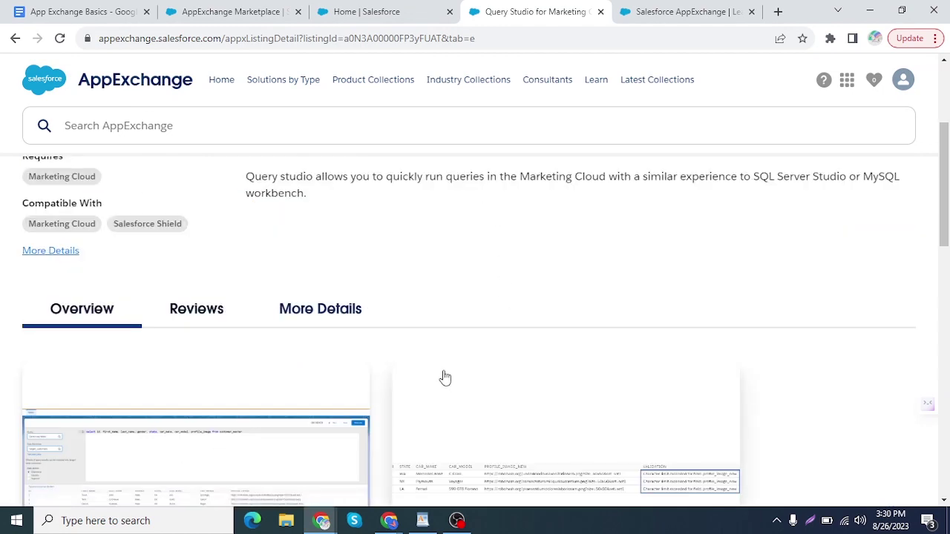
pyautogui.scroll(-3, 430, 376)
pyautogui.scroll(5, 428, 375)
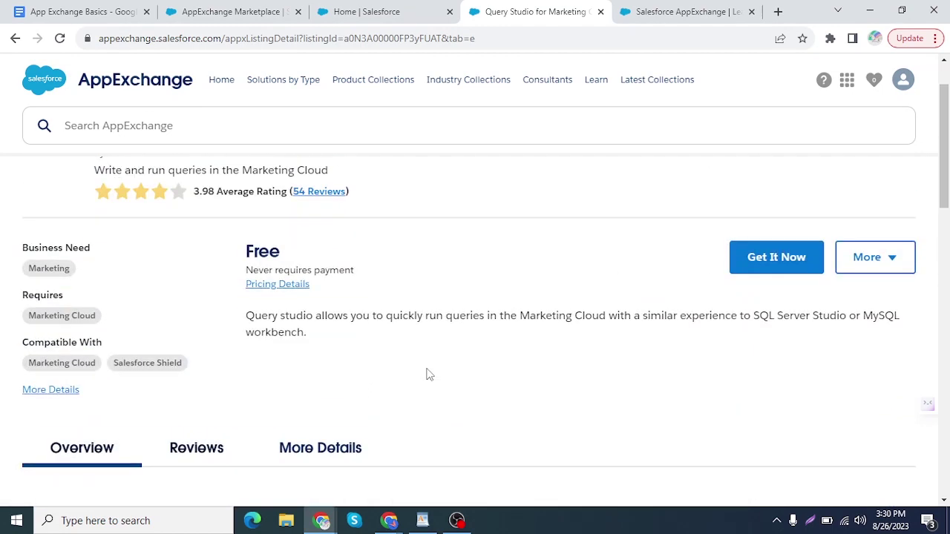
# Step: Show the set of related Salesforce sites, including Trailhead, IdeaExchange and Events
pyautogui.click(847, 81)
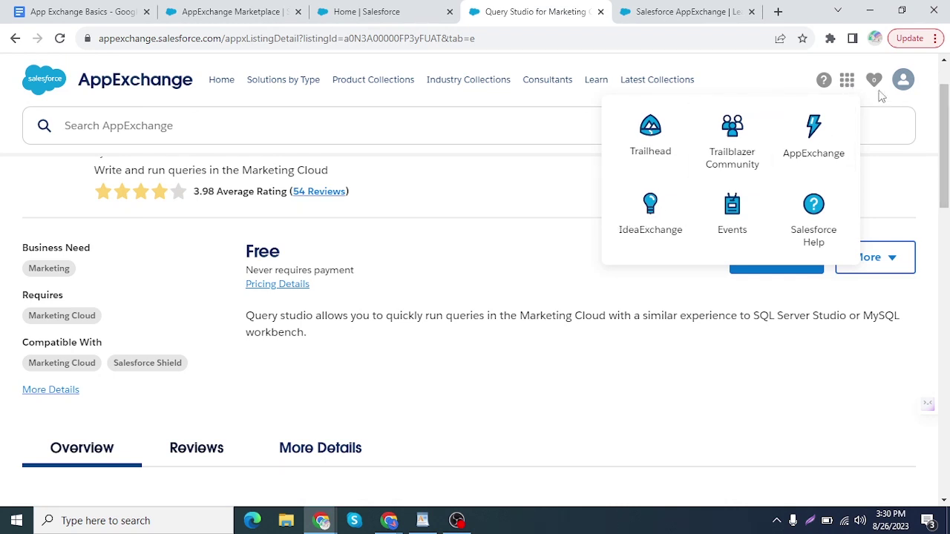
pyautogui.click(849, 85)
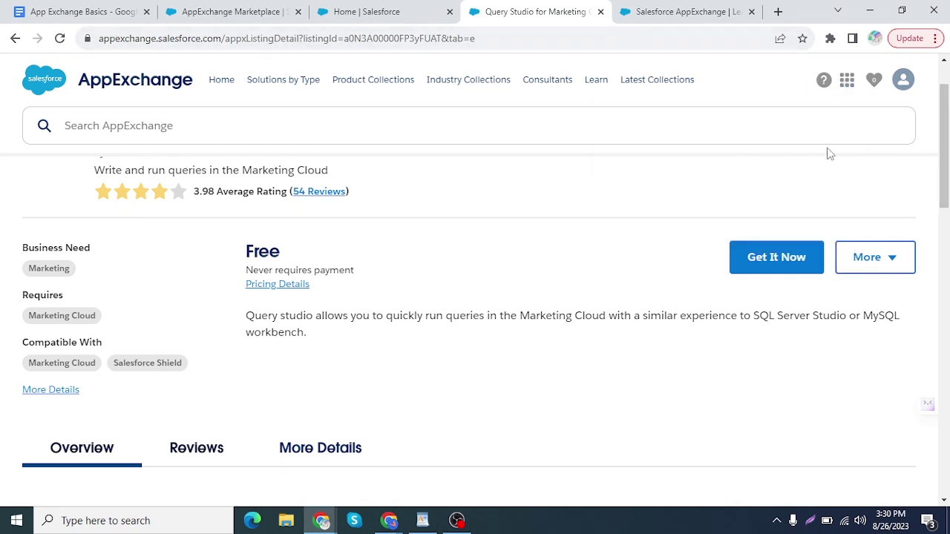
pyautogui.click(848, 84)
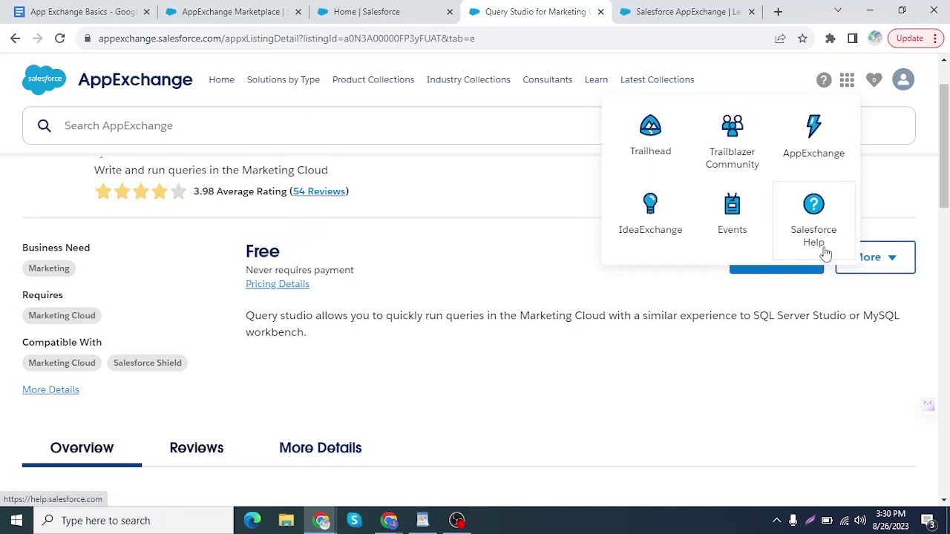
# Step: Try to load the IdeaExchange site, reload its page once, and close it
pyautogui.click(649, 215)
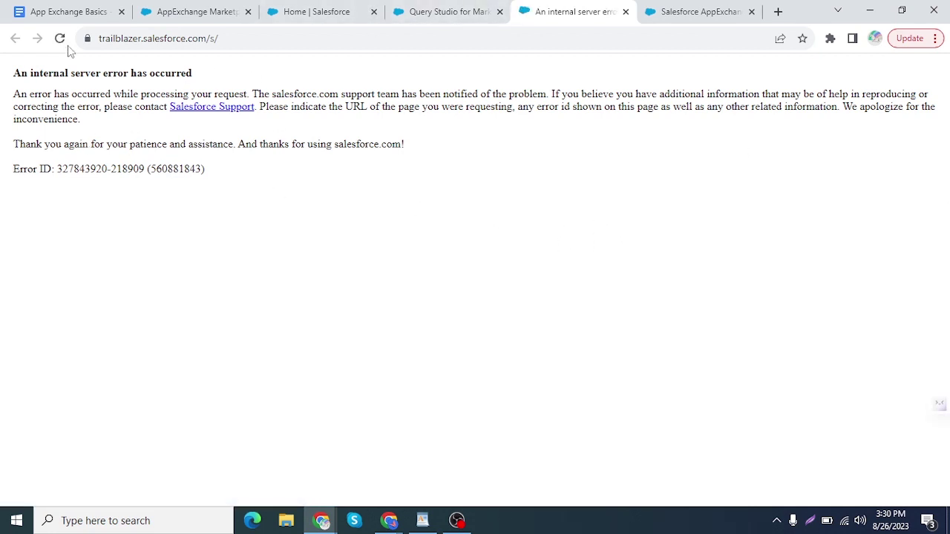
pyautogui.click(60, 39)
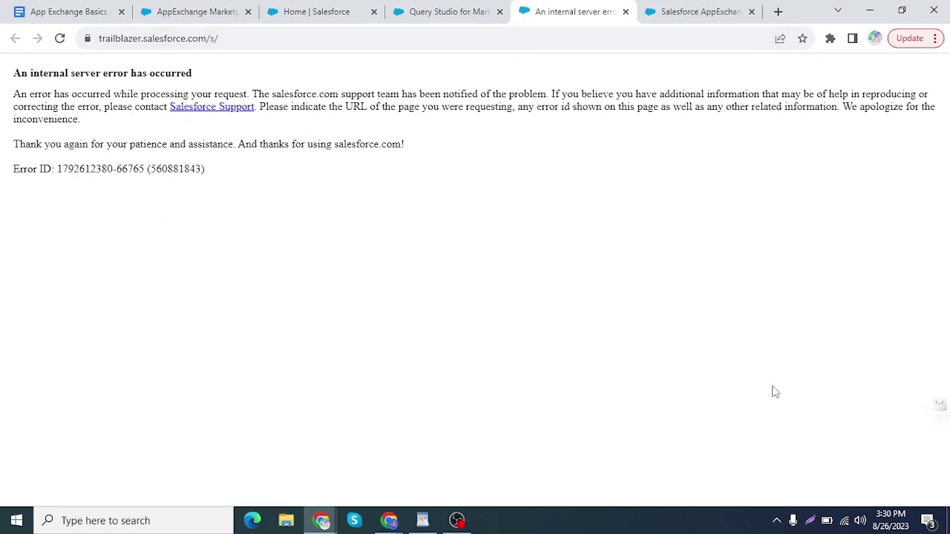
pyautogui.click(625, 11)
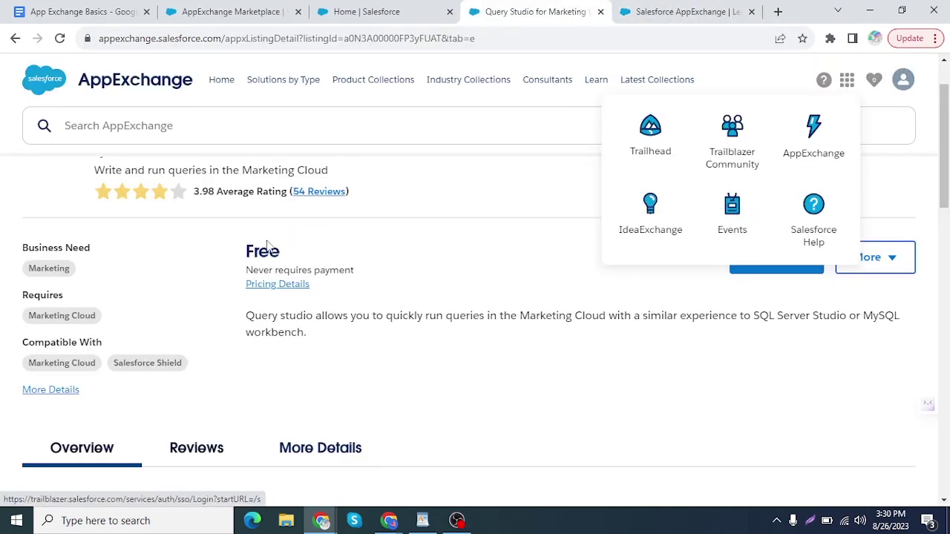
# Step: Open the Trailblazer Community events page and look through its community meeting and Salesforce event offerings
pyautogui.click(732, 209)
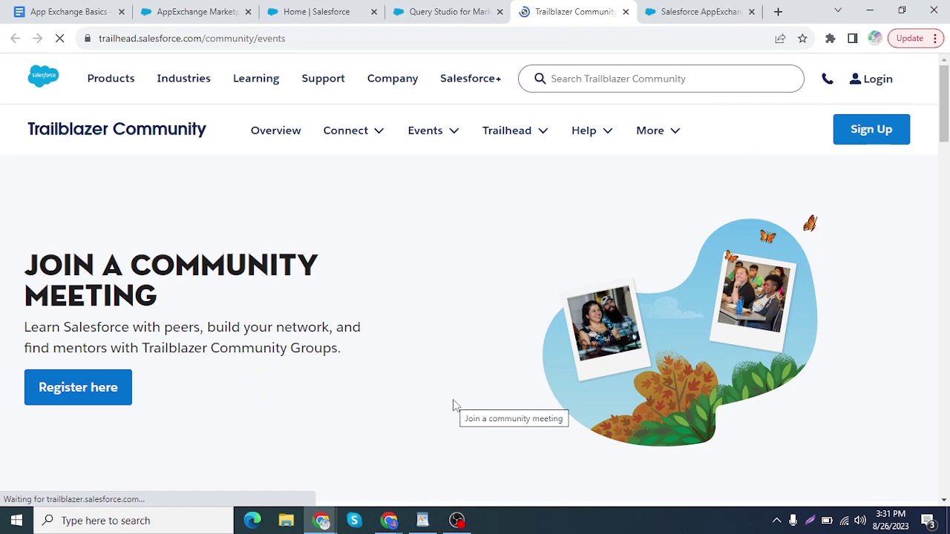
pyautogui.scroll(-7, 431, 401)
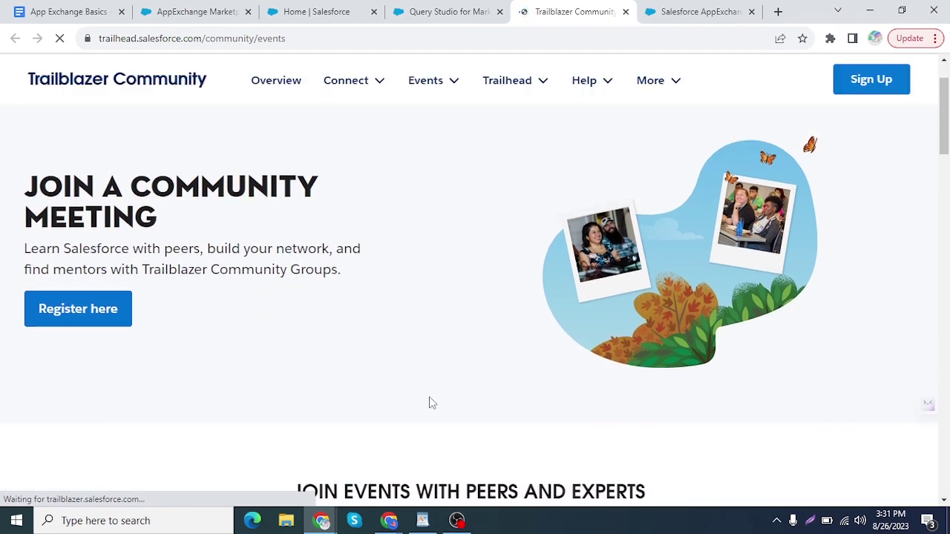
pyautogui.scroll(-4, 281, 393)
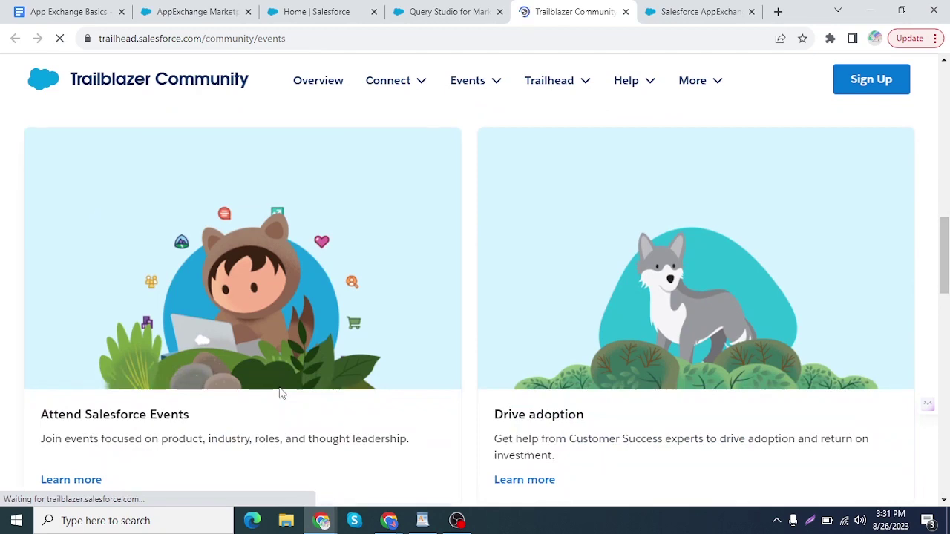
pyautogui.scroll(10, 157, 384)
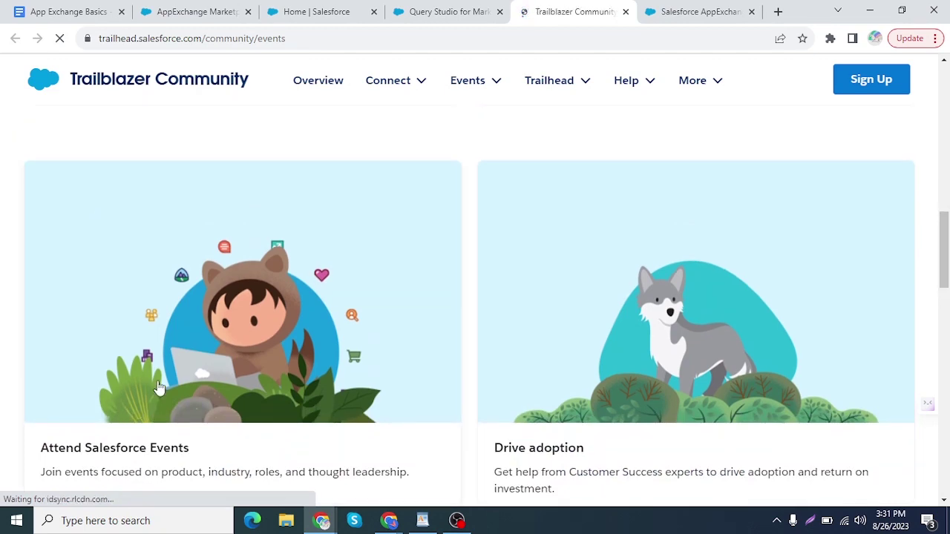
pyautogui.scroll(-2, 313, 307)
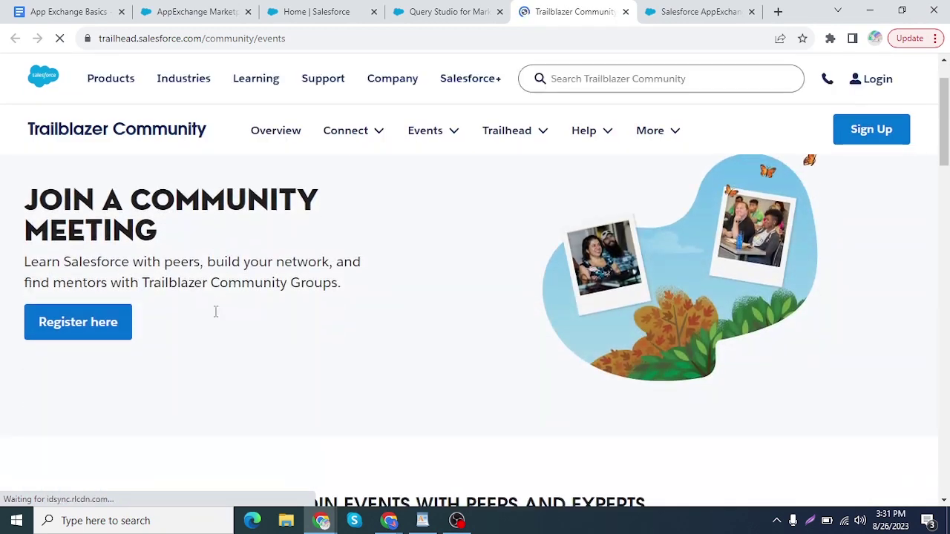
pyautogui.scroll(2, 215, 311)
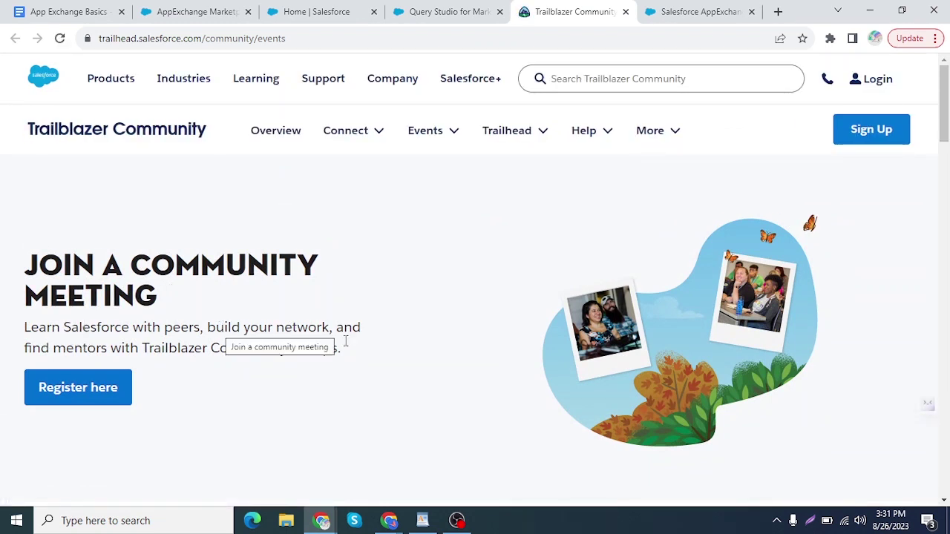
# Step: Open the community meeting registration page and examine the nearby meetings, community group map and North American group locations
pyautogui.click(76, 391)
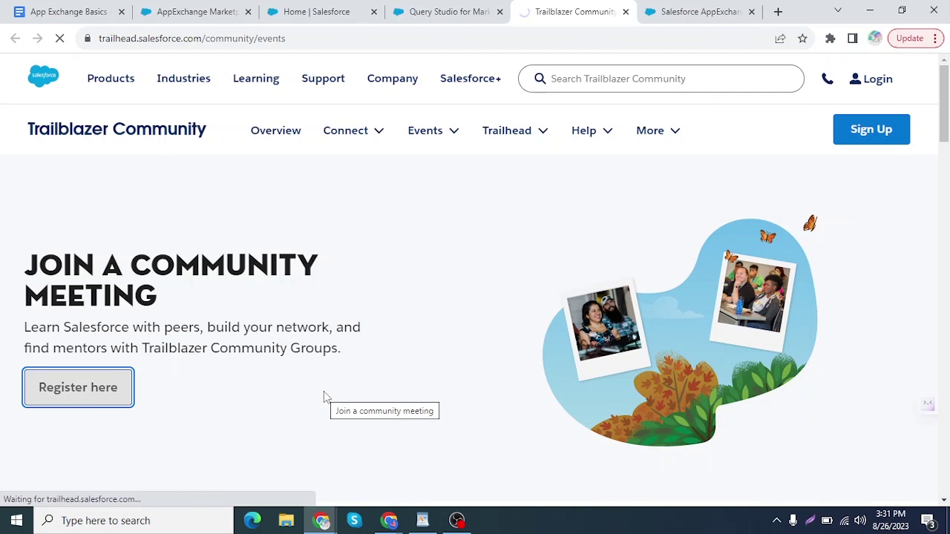
pyautogui.scroll(-7, 324, 397)
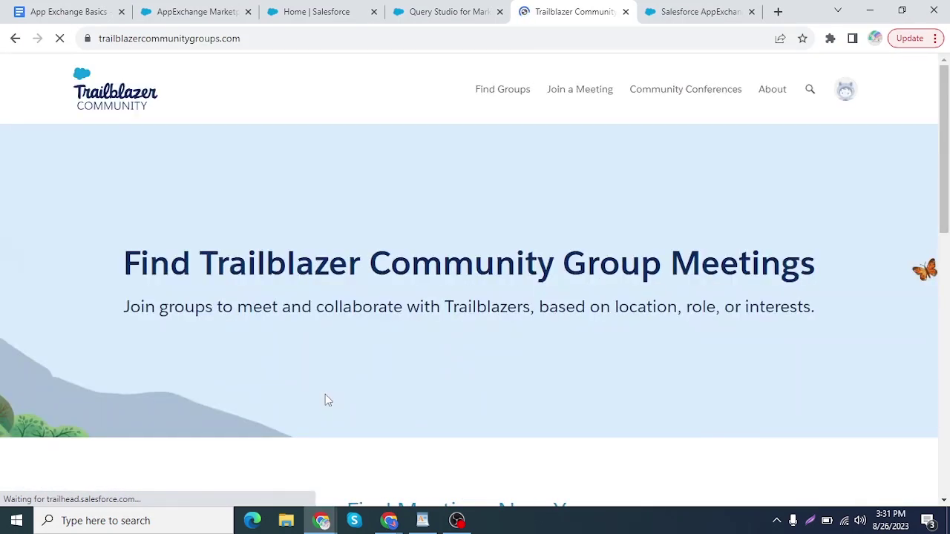
pyautogui.scroll(-1, 360, 381)
pyautogui.scroll(-2, 362, 378)
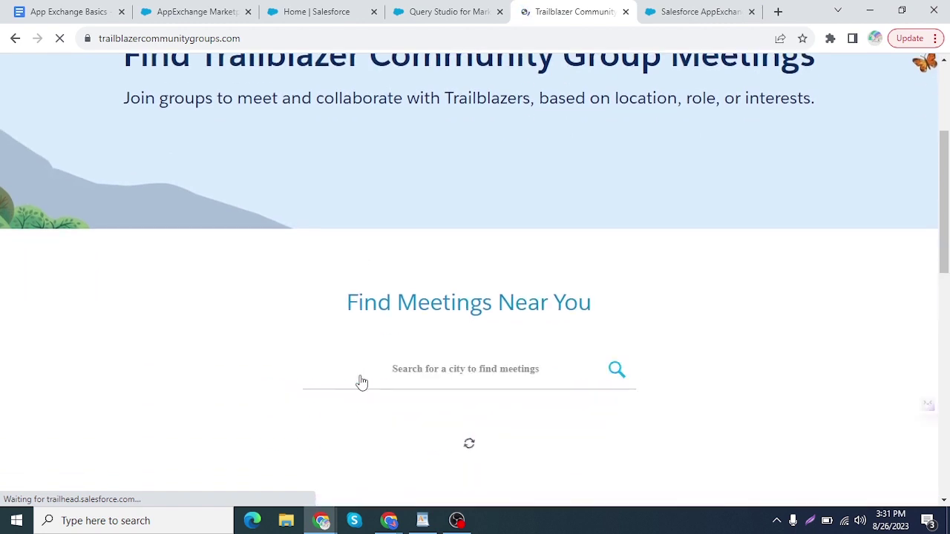
pyautogui.scroll(-4, 412, 373)
pyautogui.scroll(-1, 415, 371)
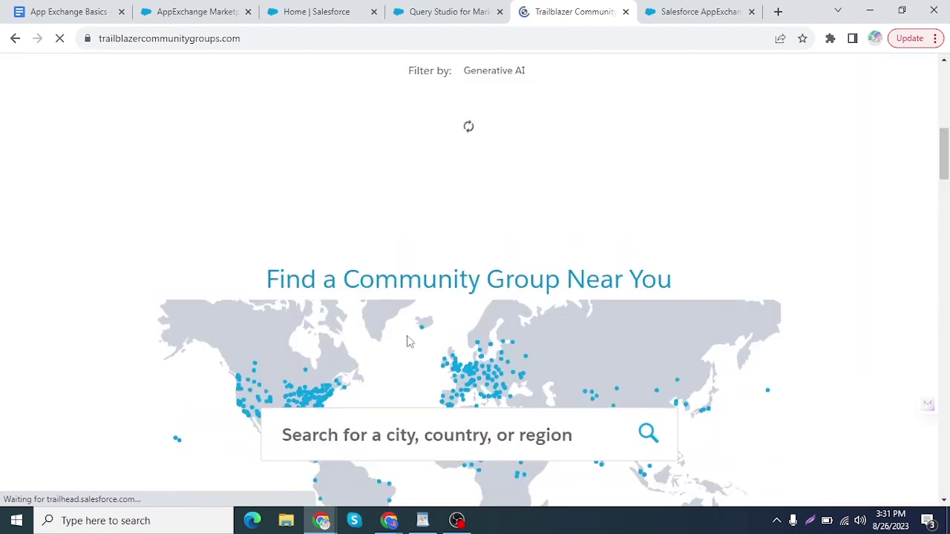
pyautogui.scroll(-2, 445, 362)
pyautogui.scroll(-4, 441, 312)
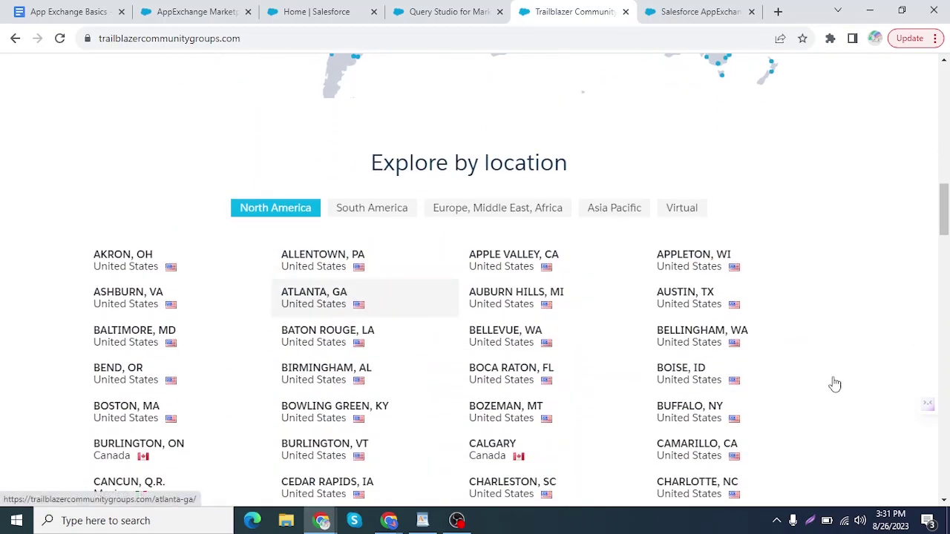
pyautogui.scroll(-5, 467, 414)
pyautogui.scroll(10, 399, 380)
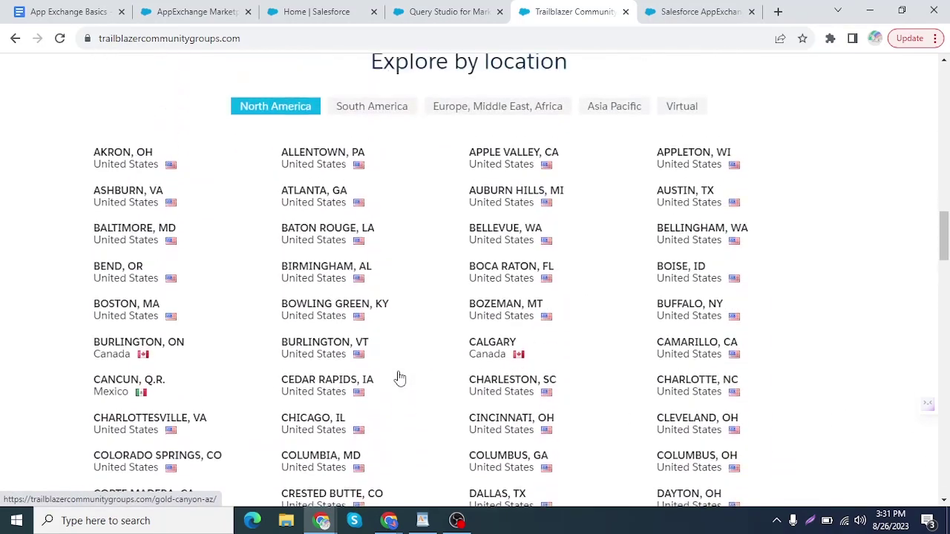
pyautogui.scroll(7, 348, 304)
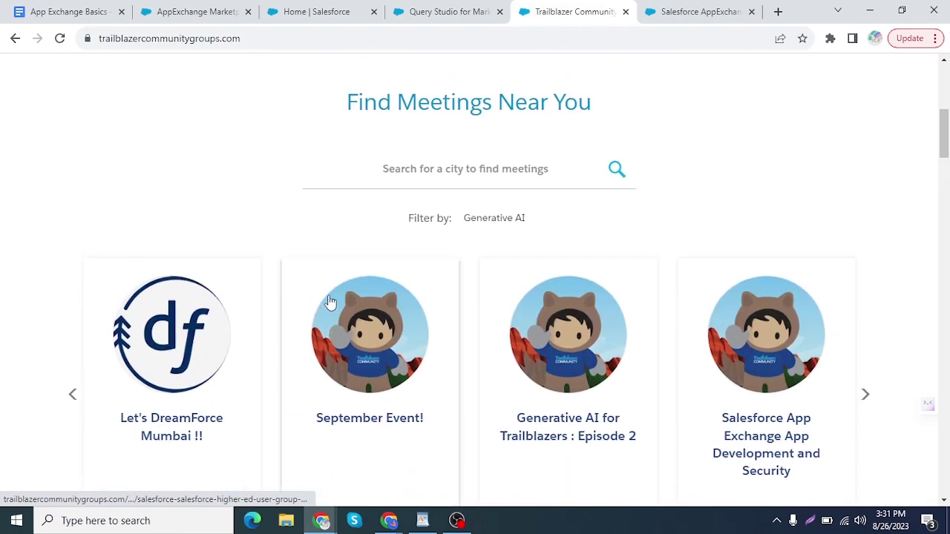
pyautogui.scroll(-3, 321, 302)
pyautogui.scroll(-12, 321, 303)
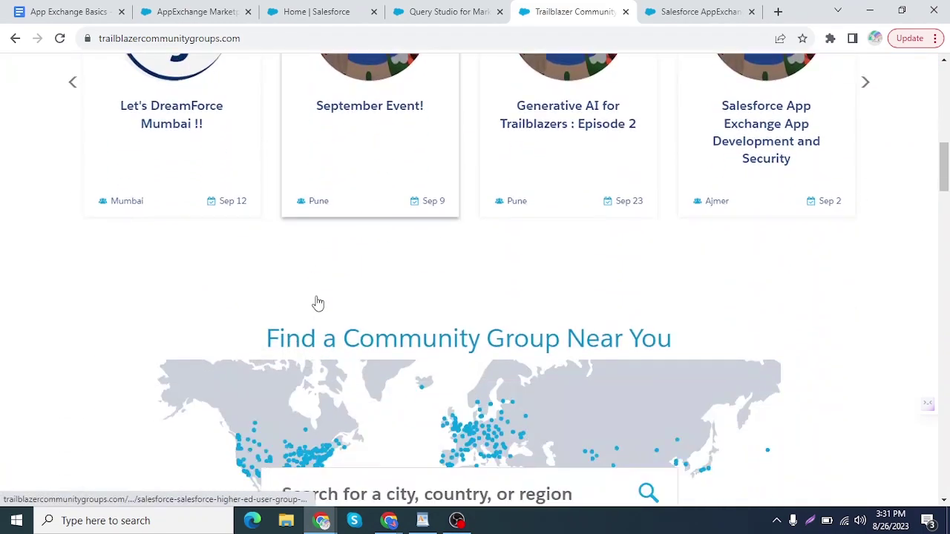
pyautogui.scroll(-9, 314, 300)
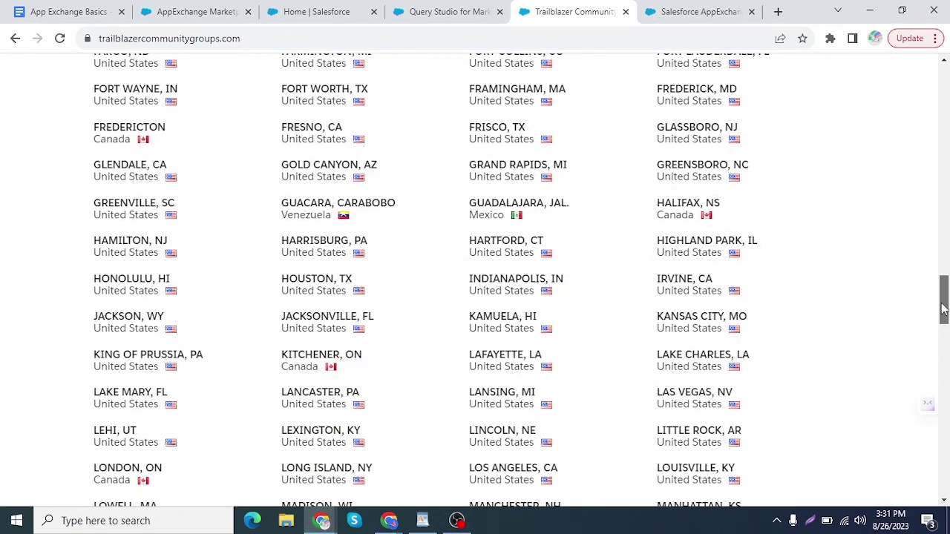
pyautogui.moveTo(943, 301); pyautogui.dragTo(943, 82)
# Step: Go back to the Trailblazer Community events page, and return to the Query Studio for Marketing Cloud listing
pyautogui.click(15, 38)
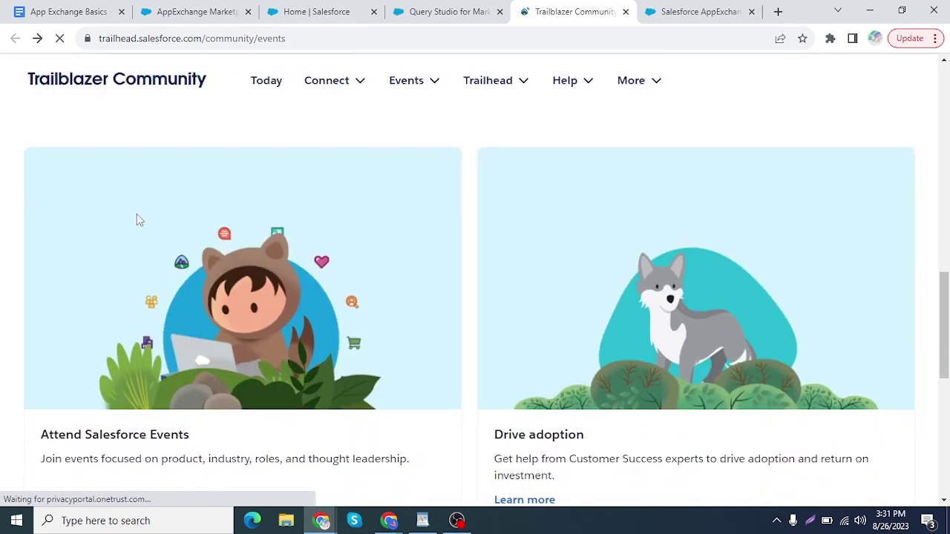
pyautogui.scroll(5, 434, 379)
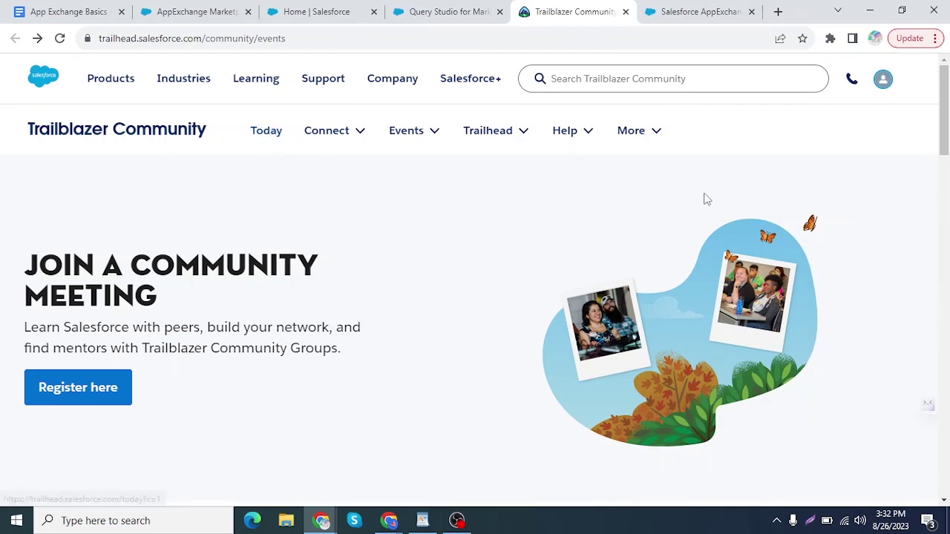
pyautogui.click(445, 12)
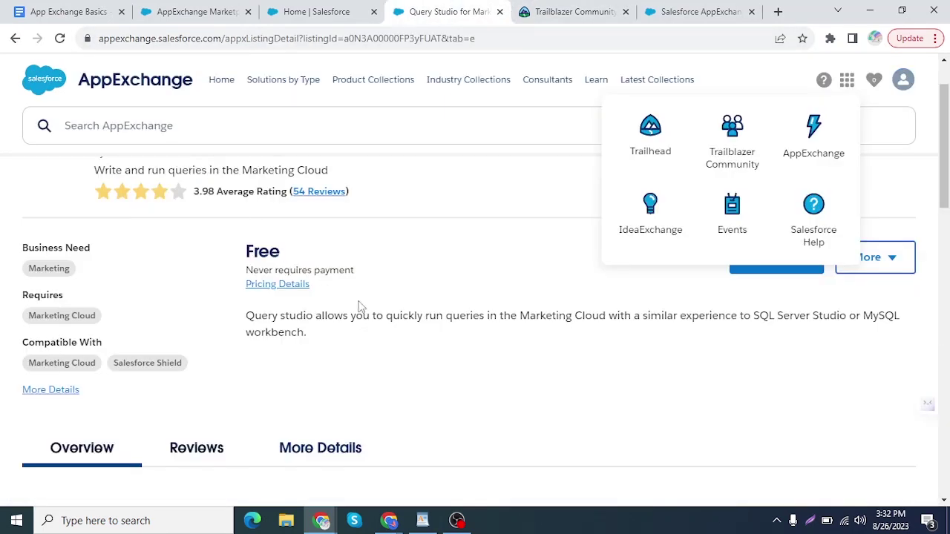
pyautogui.scroll(1, 696, 328)
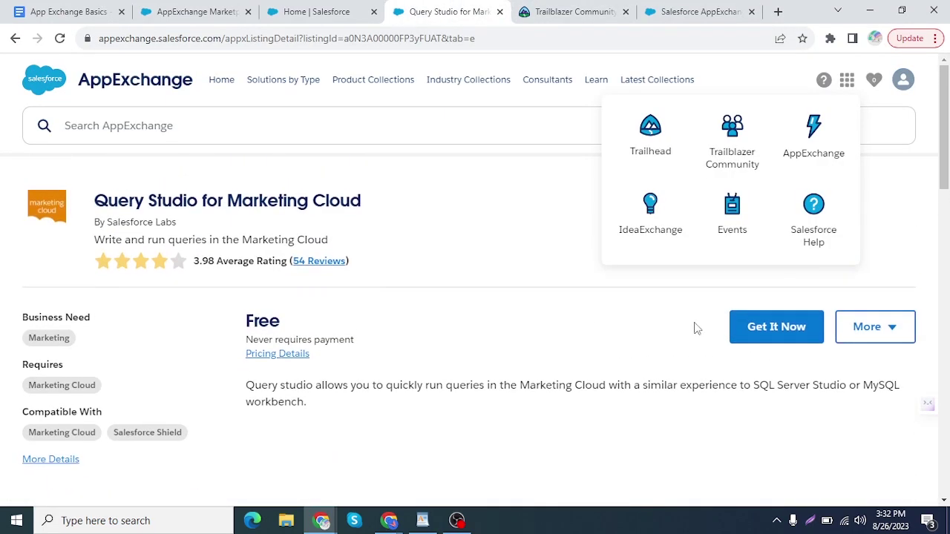
# Step: Open the AppExchange home page and look through its recently viewed app and the recommendations inspired by past searches
pyautogui.click(224, 83)
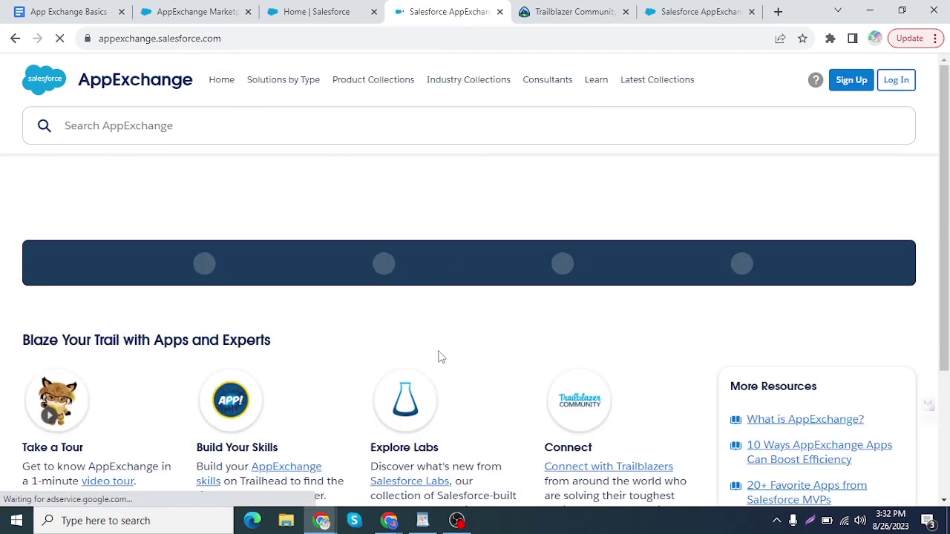
pyautogui.scroll(-3, 431, 360)
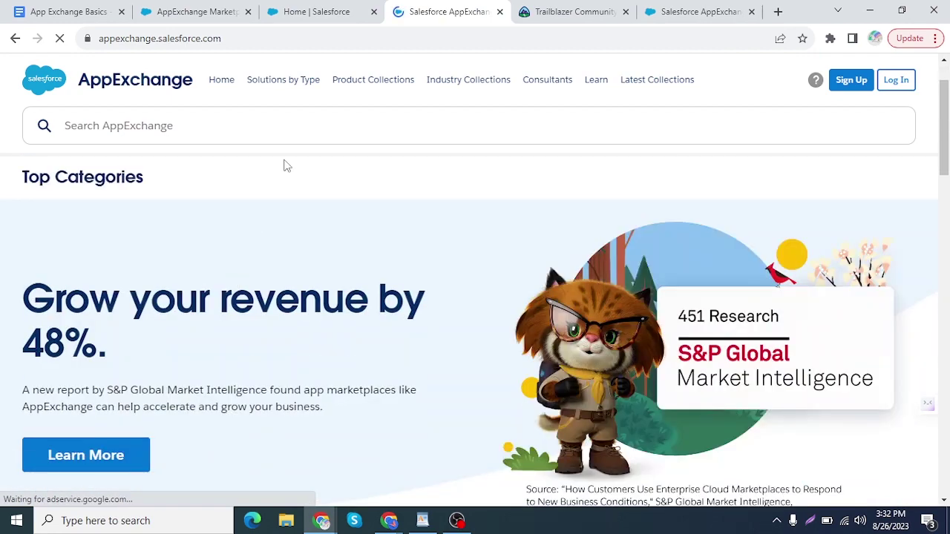
pyautogui.scroll(-5, 252, 319)
pyautogui.scroll(-5, 252, 327)
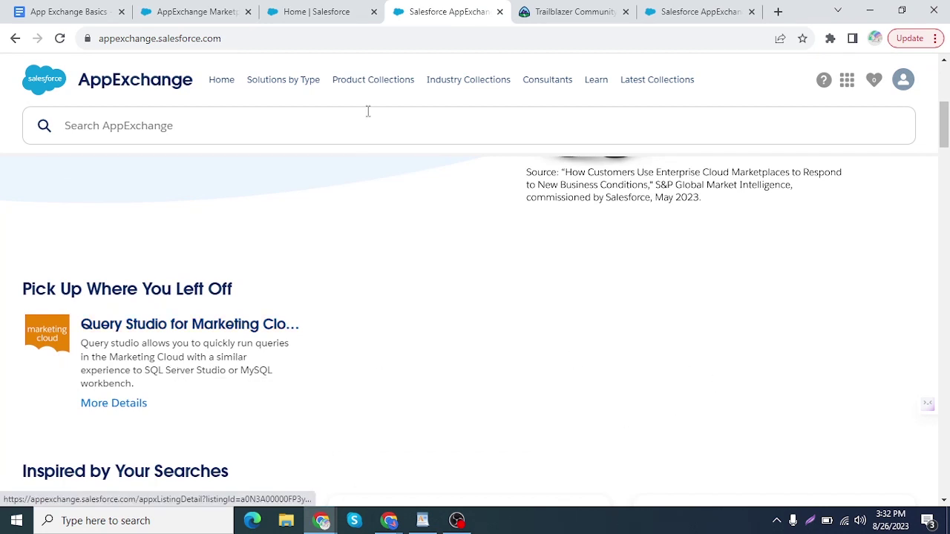
pyautogui.scroll(-3, 254, 231)
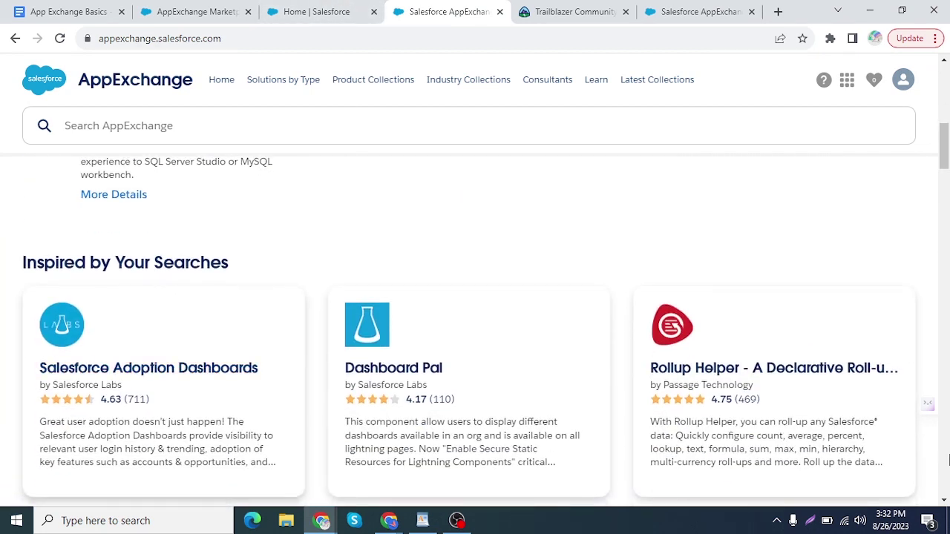
pyautogui.scroll(-1, 248, 388)
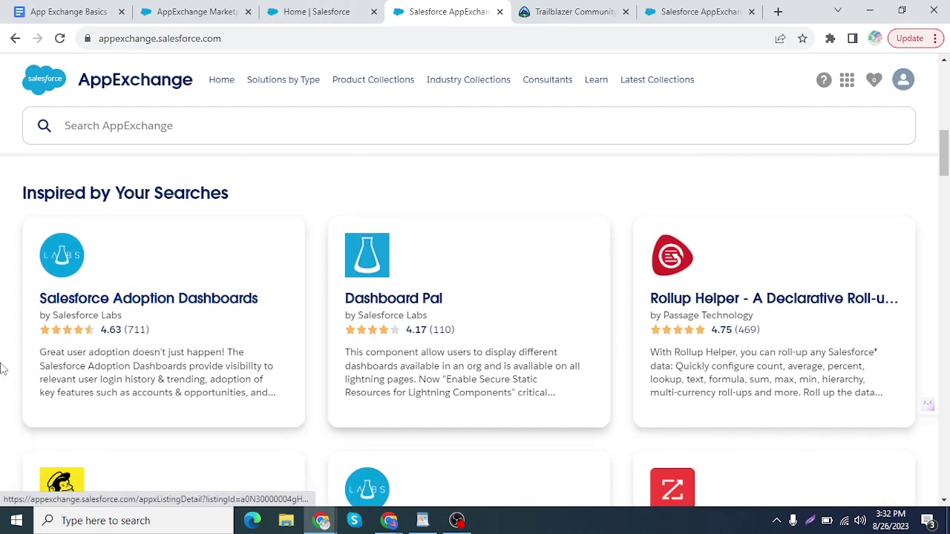
# Step: Look through the search-inspired apps and Sponsored Solutions on the home page, and open the SUMO Scheduler listing
pyautogui.scroll(-2, 341, 331)
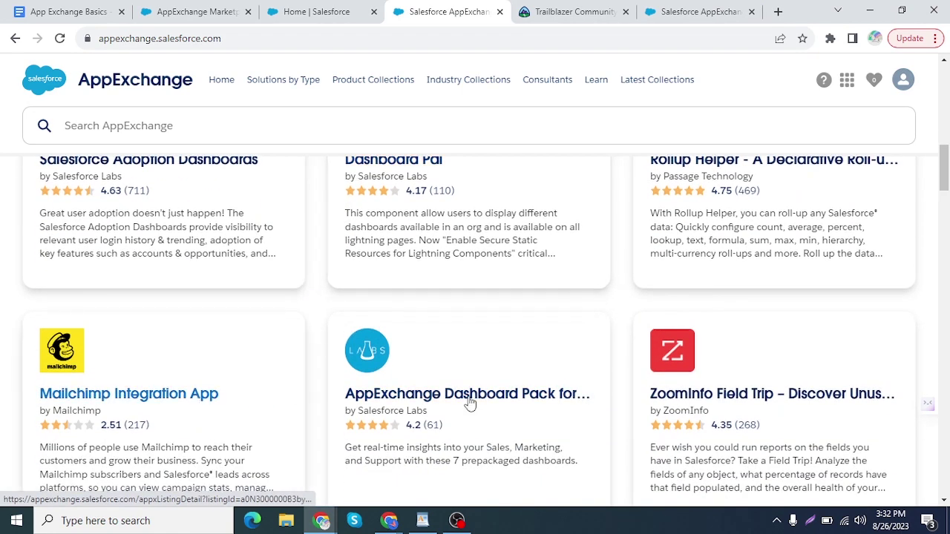
pyautogui.scroll(2, 265, 318)
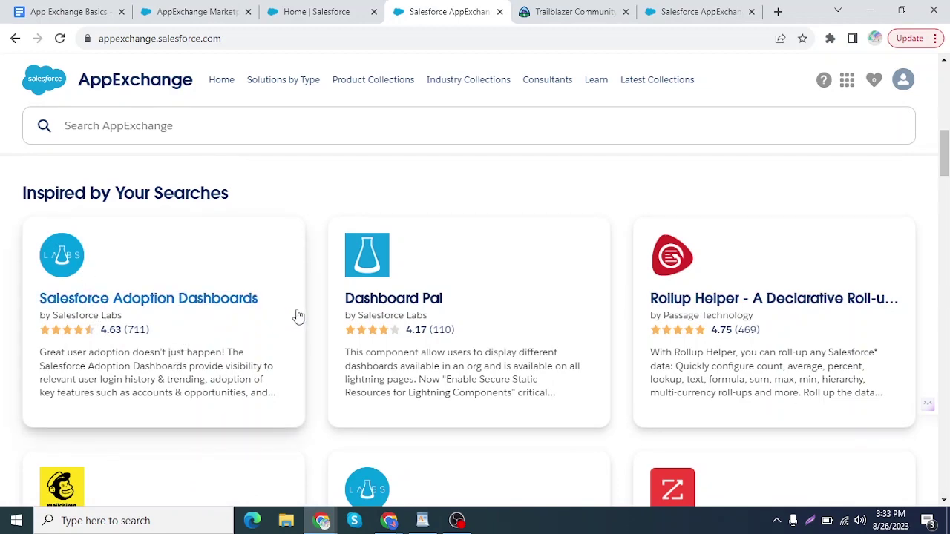
pyautogui.scroll(-5, 297, 323)
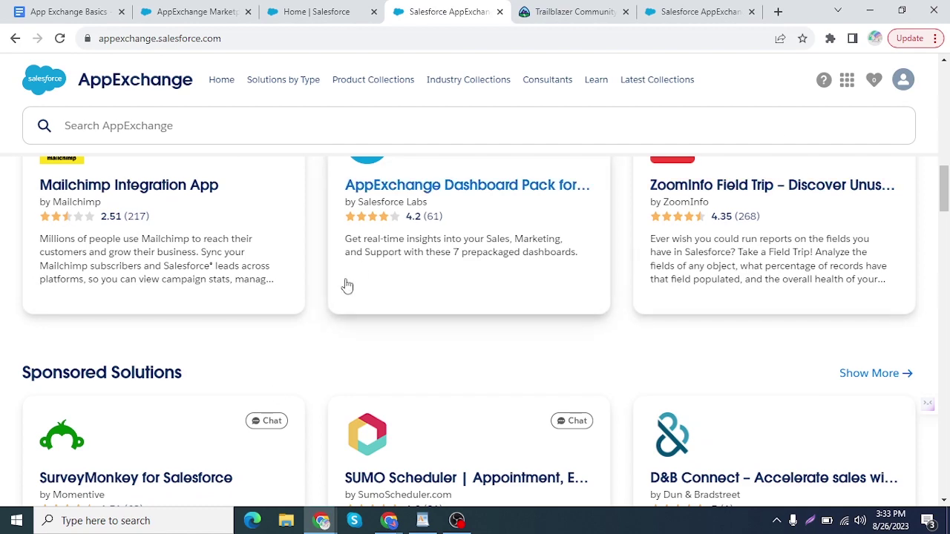
pyautogui.scroll(-3, 347, 285)
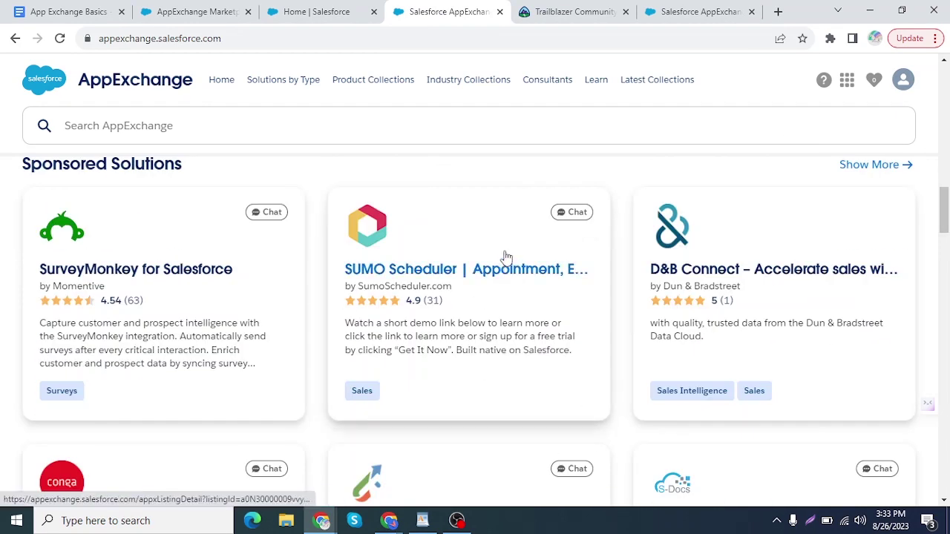
pyautogui.click(472, 273)
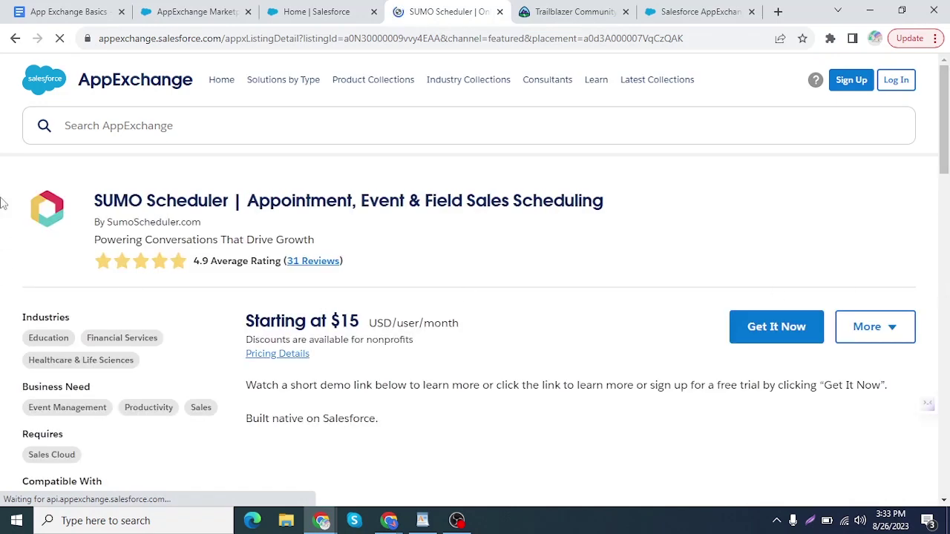
# Step: Ask the SUMO Scheduler chat for a speed demo, read through the conversation, and close the chat
pyautogui.click(895, 329)
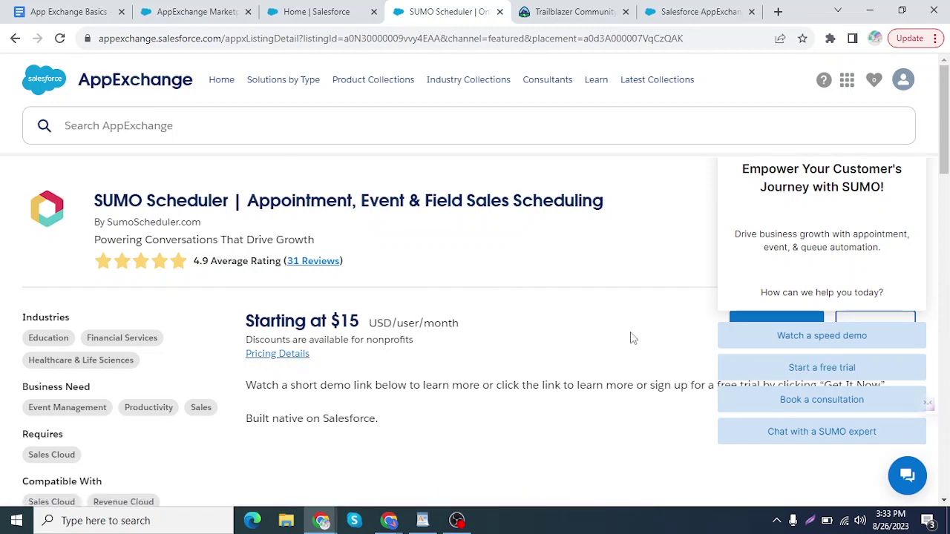
pyautogui.click(788, 336)
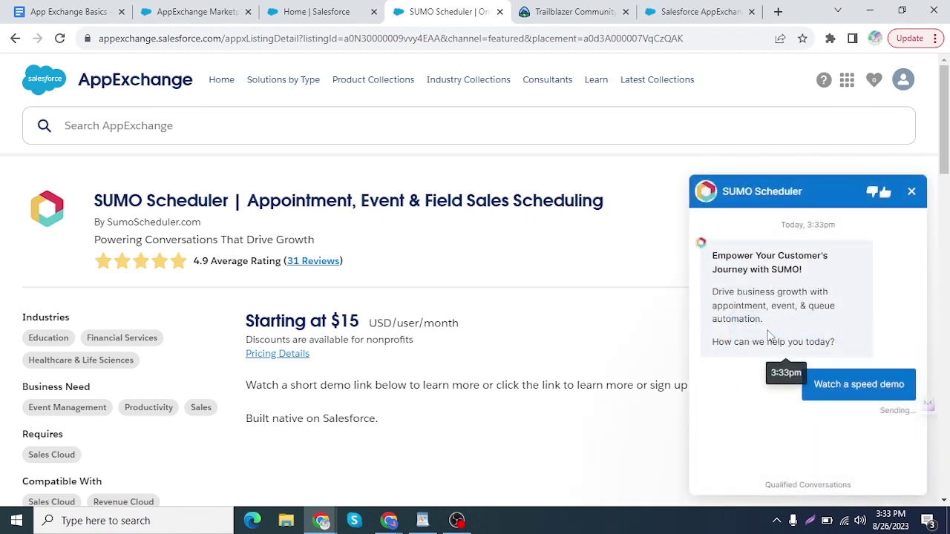
pyautogui.scroll(-3, 794, 417)
pyautogui.scroll(1, 530, 342)
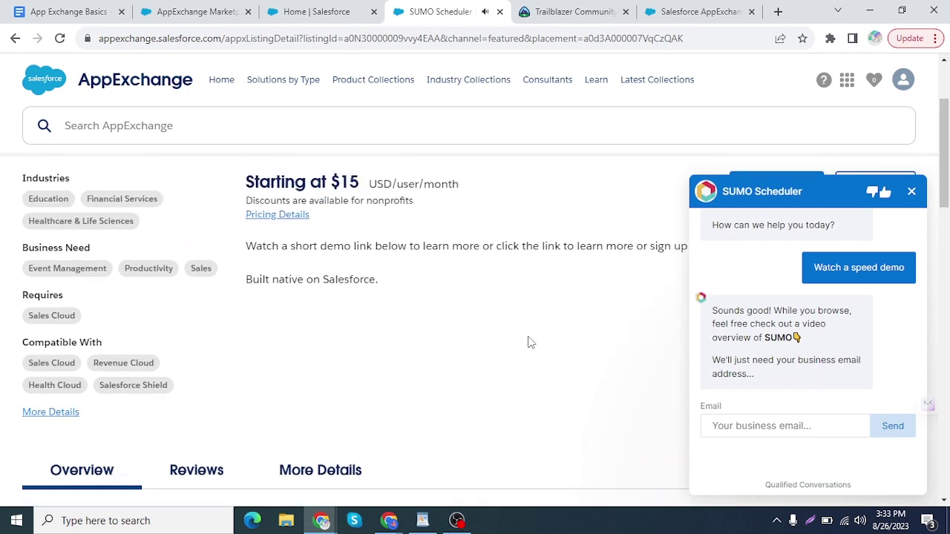
pyautogui.scroll(5, 797, 319)
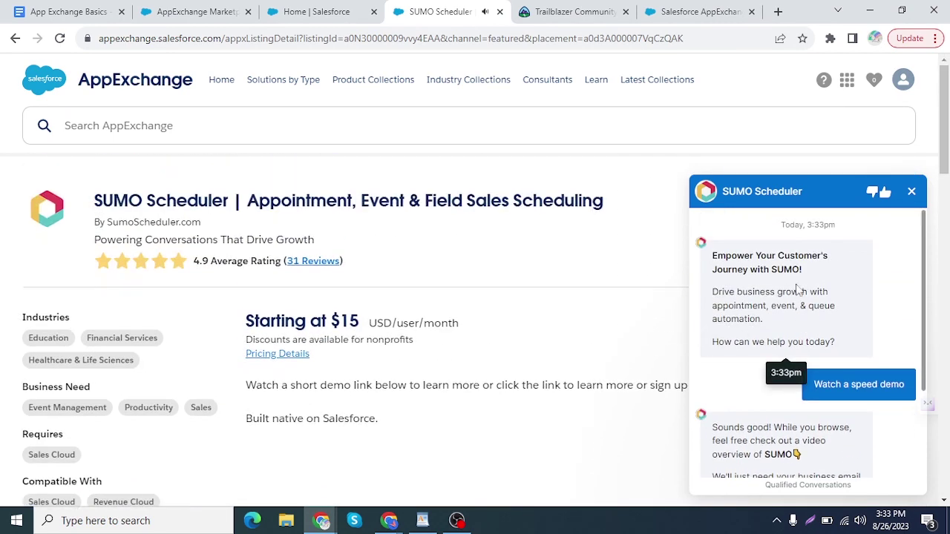
pyautogui.scroll(-3, 782, 339)
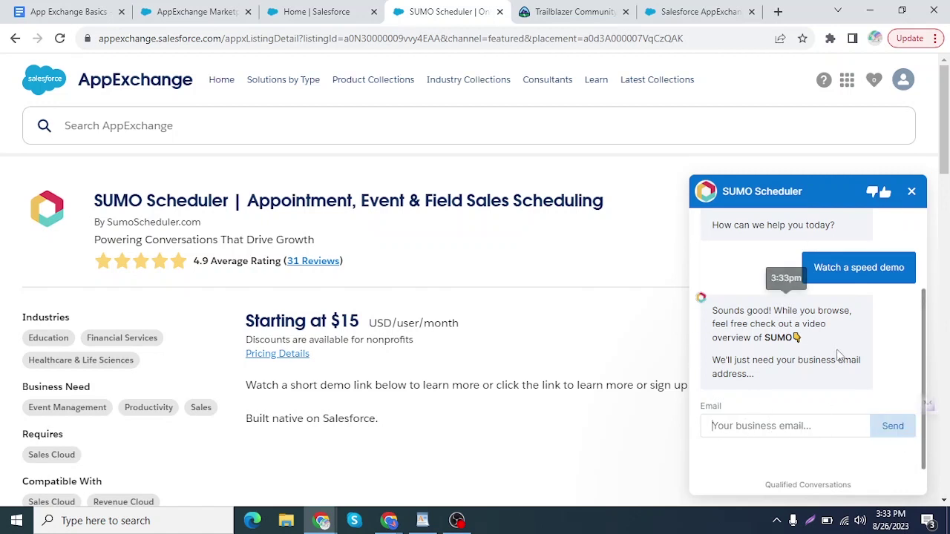
pyautogui.scroll(3, 839, 357)
pyautogui.scroll(-3, 770, 339)
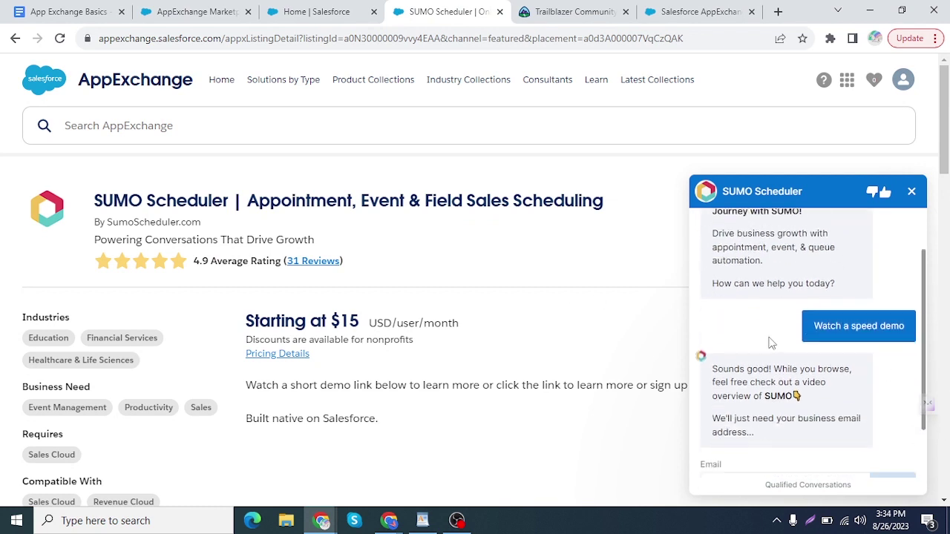
pyautogui.scroll(2, 905, 327)
pyautogui.scroll(1, 905, 327)
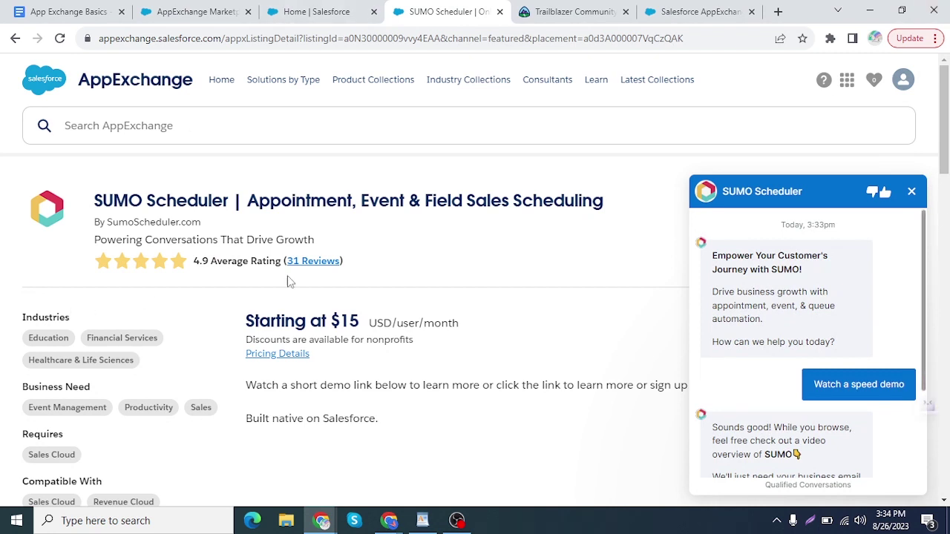
pyautogui.click(911, 195)
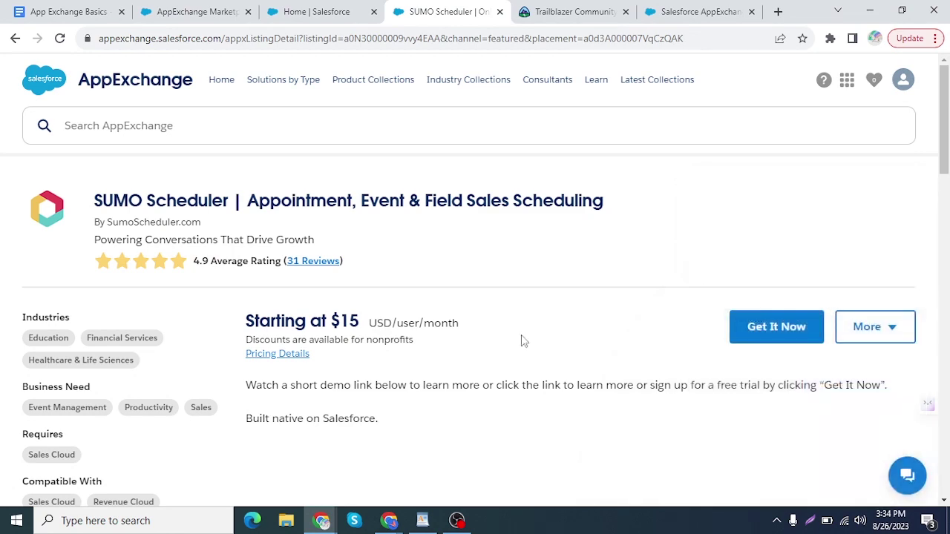
# Step: Look through the SUMO Scheduler listing's provider and pricing details, and show the links to related Salesforce sites
pyautogui.scroll(-4, 562, 334)
pyautogui.scroll(-7, 561, 335)
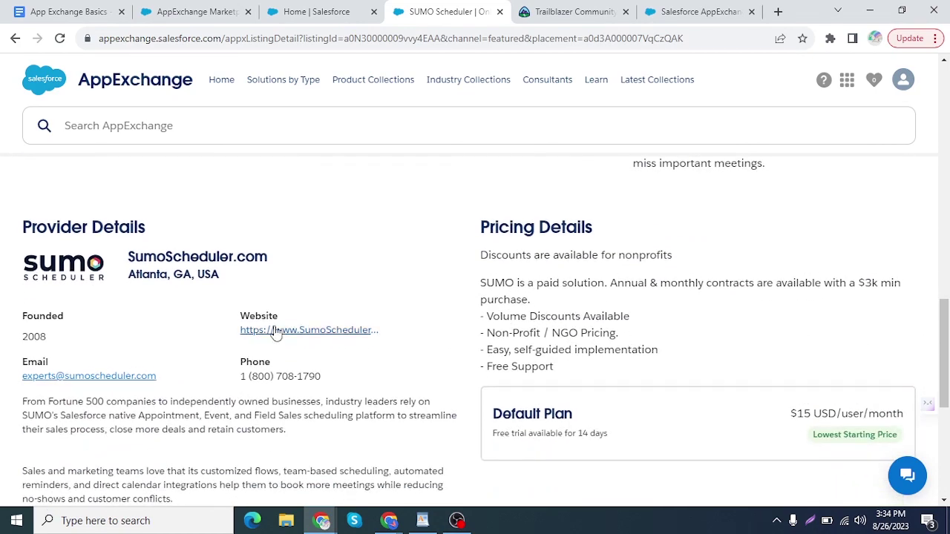
pyautogui.scroll(-2, 274, 332)
pyautogui.scroll(-1, 271, 328)
pyautogui.scroll(14, 272, 328)
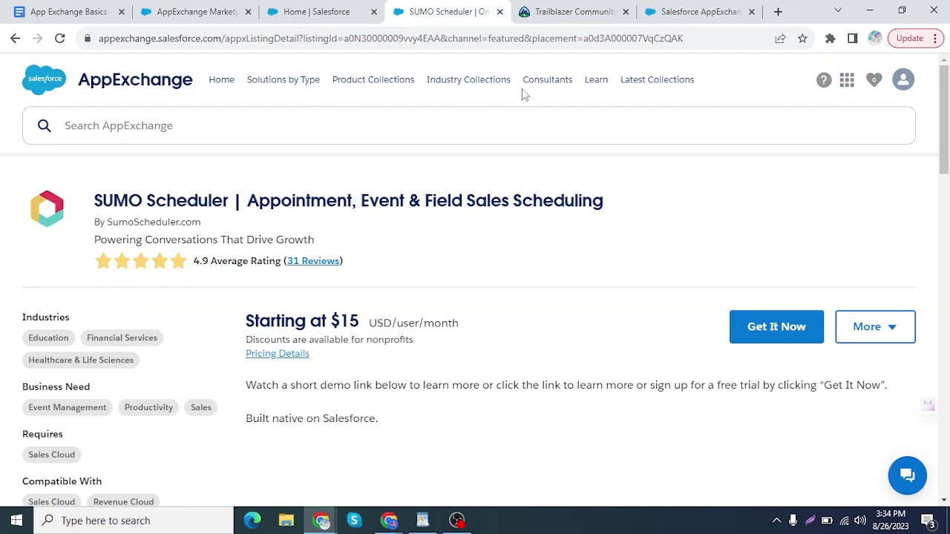
pyautogui.click(847, 82)
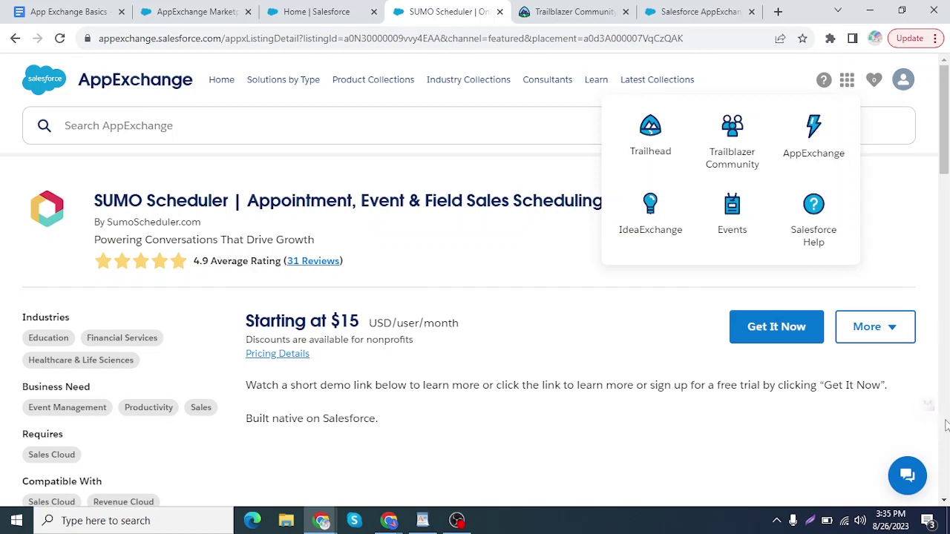
# Step: Return to the AppExchange home page and look through its content down to the customer stories
pyautogui.click(219, 83)
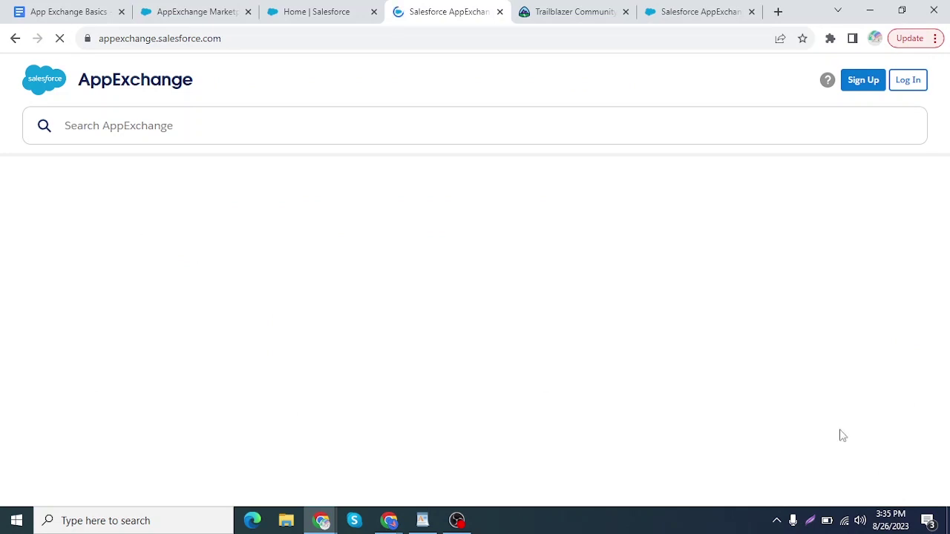
pyautogui.scroll(-6, 381, 393)
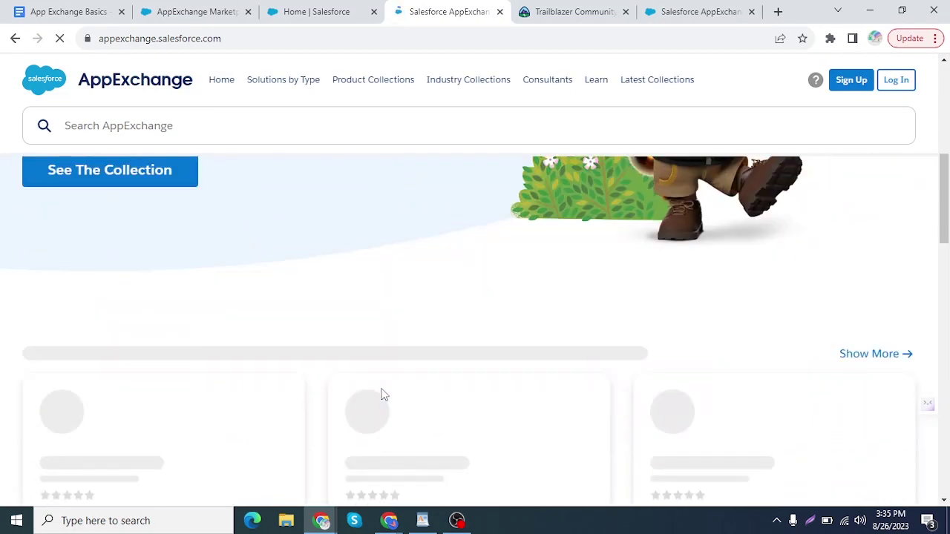
pyautogui.scroll(-8, 375, 393)
pyautogui.scroll(9, 375, 393)
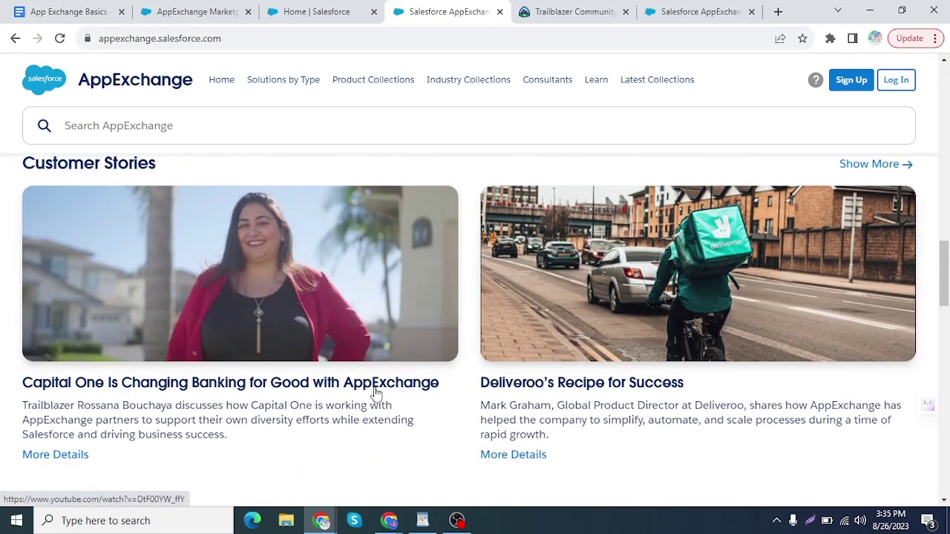
pyautogui.scroll(8, 375, 393)
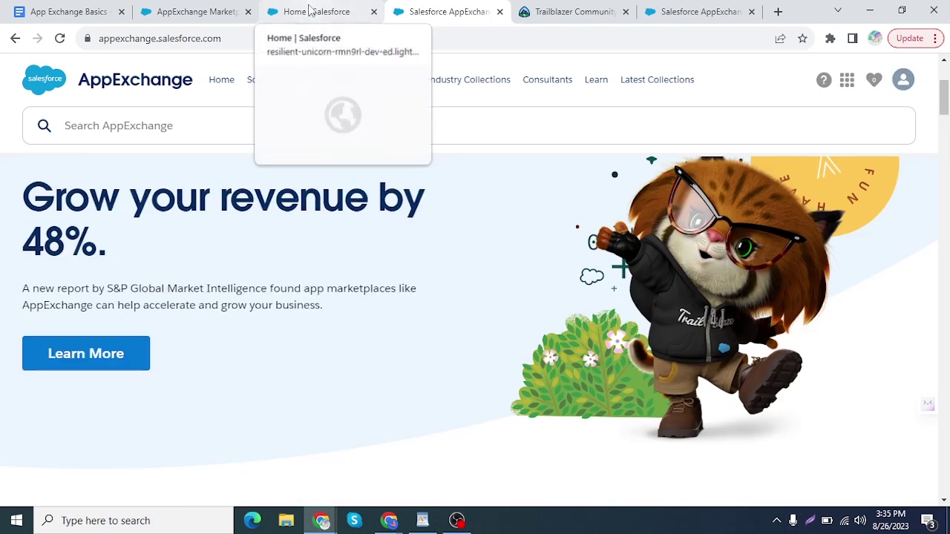
# Step: Go back to the AppExchange Marketplace in Salesforce Setup and look through its featured apps and components
pyautogui.click(315, 11)
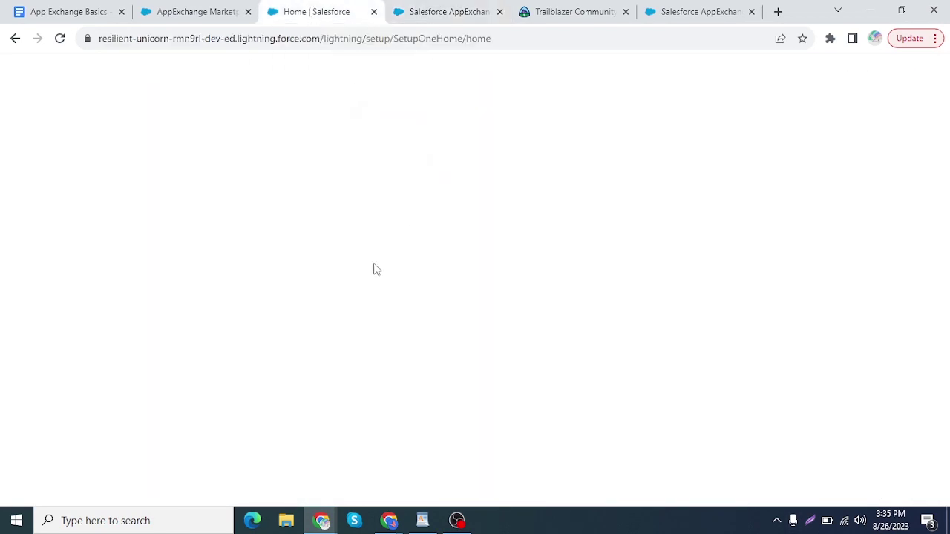
pyautogui.click(78, 134)
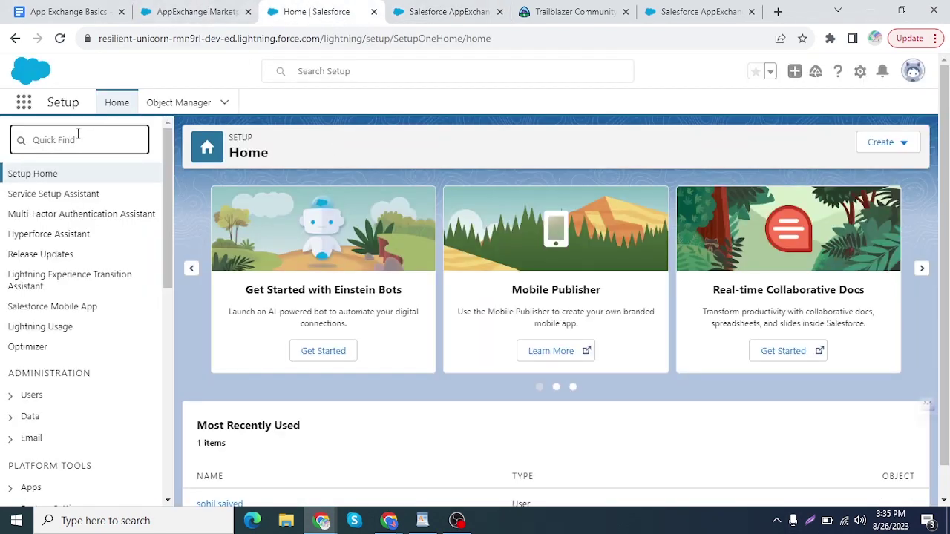
pyautogui.click(189, 12)
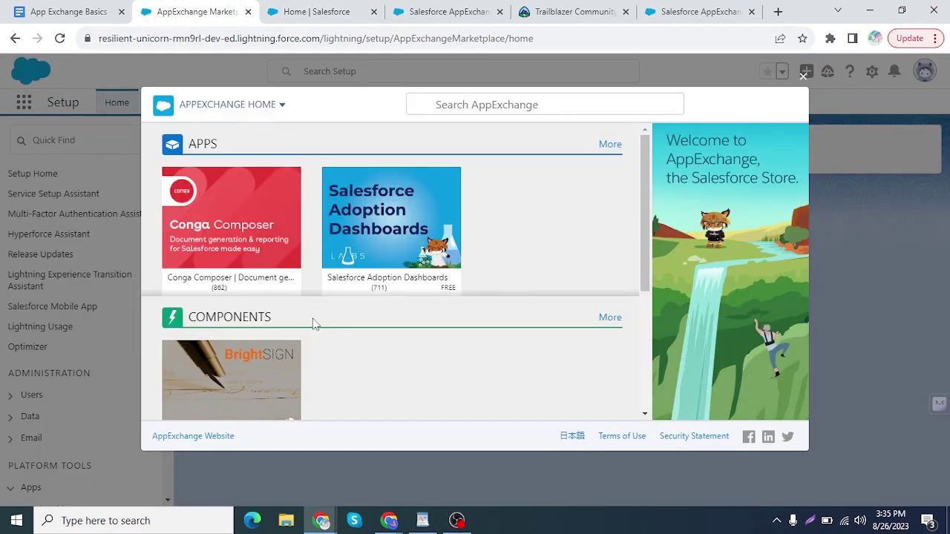
pyautogui.scroll(-3, 444, 375)
pyautogui.scroll(3, 322, 335)
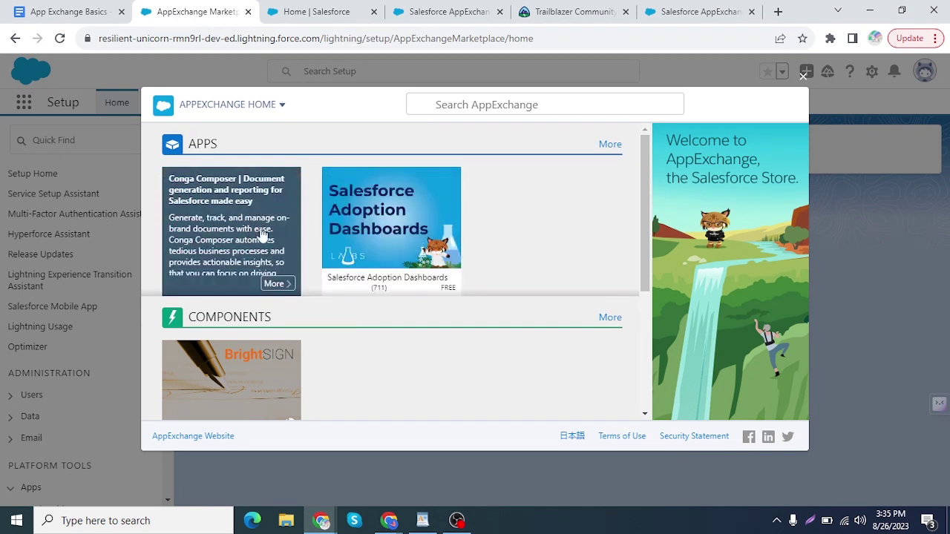
pyautogui.scroll(-3, 348, 336)
pyautogui.scroll(2, 356, 304)
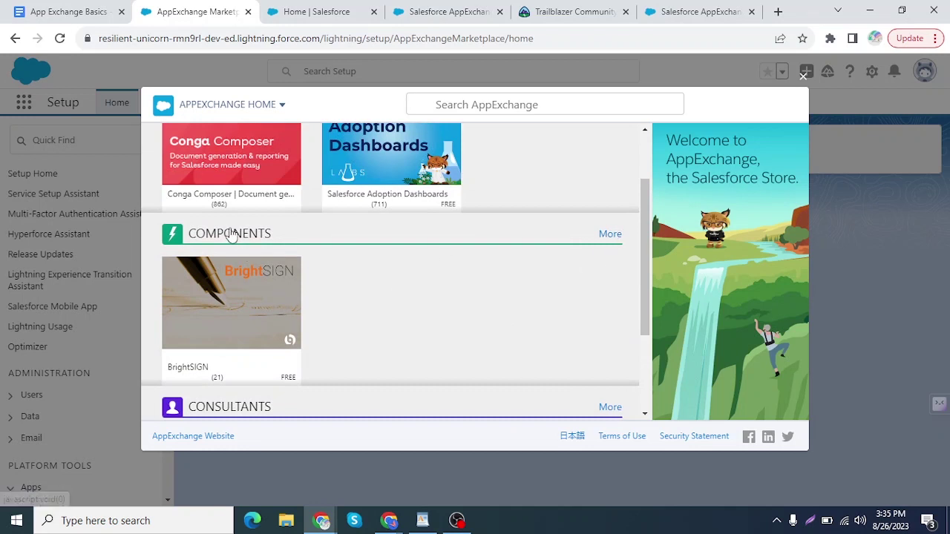
# Step: Open the BrightSIGN component listing and look through its description and technical details
pyautogui.moveTo(230, 320)
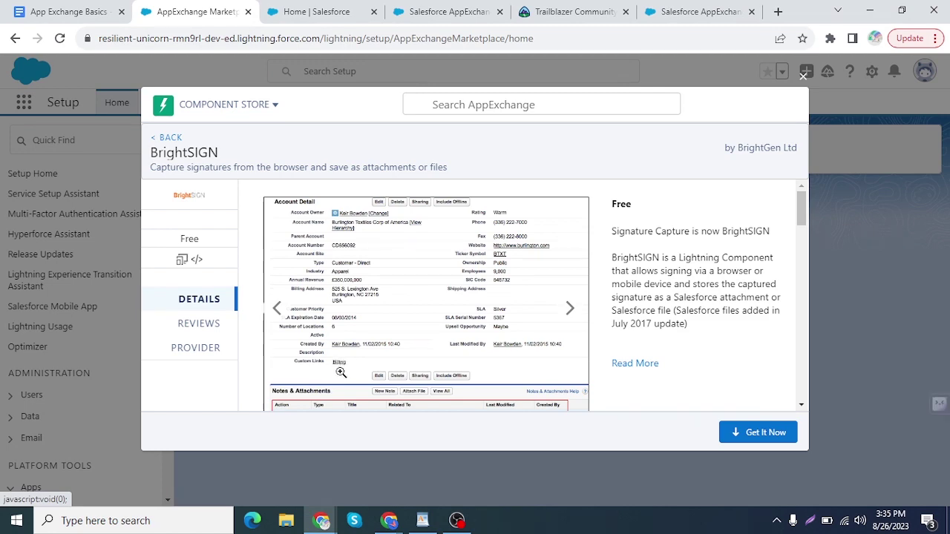
pyautogui.scroll(-5, 546, 285)
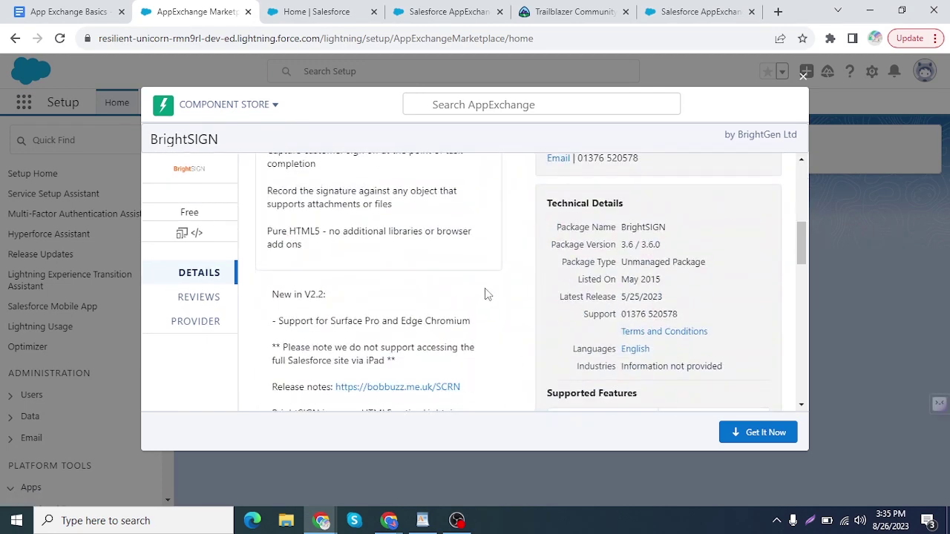
pyautogui.scroll(5, 484, 289)
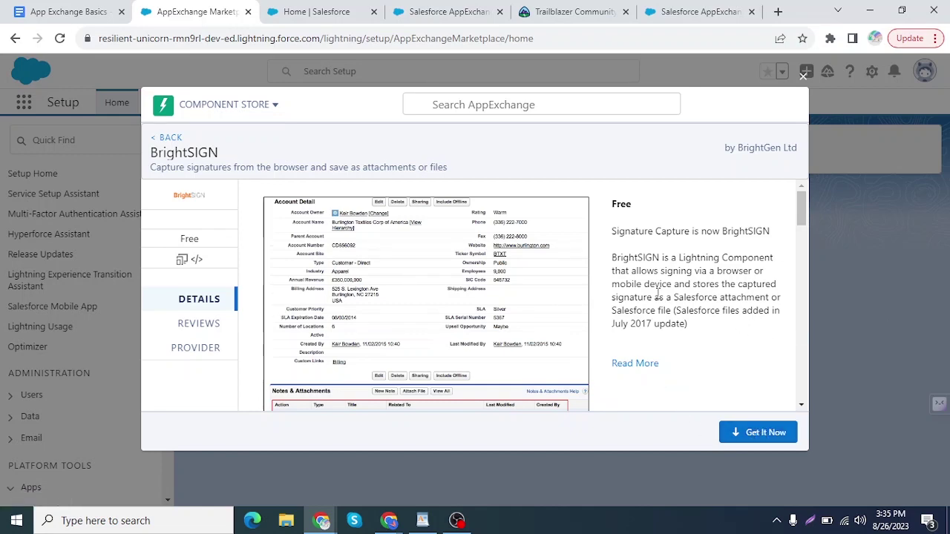
# Step: Start getting the BrightSIGN component and open the AppExchange login screen, moving its window toward the middle
pyautogui.click(743, 437)
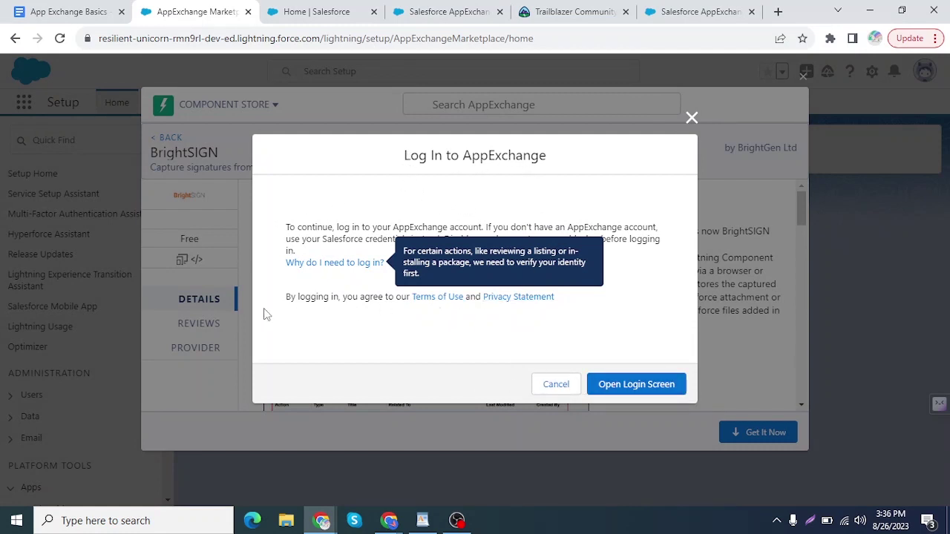
pyautogui.click(639, 386)
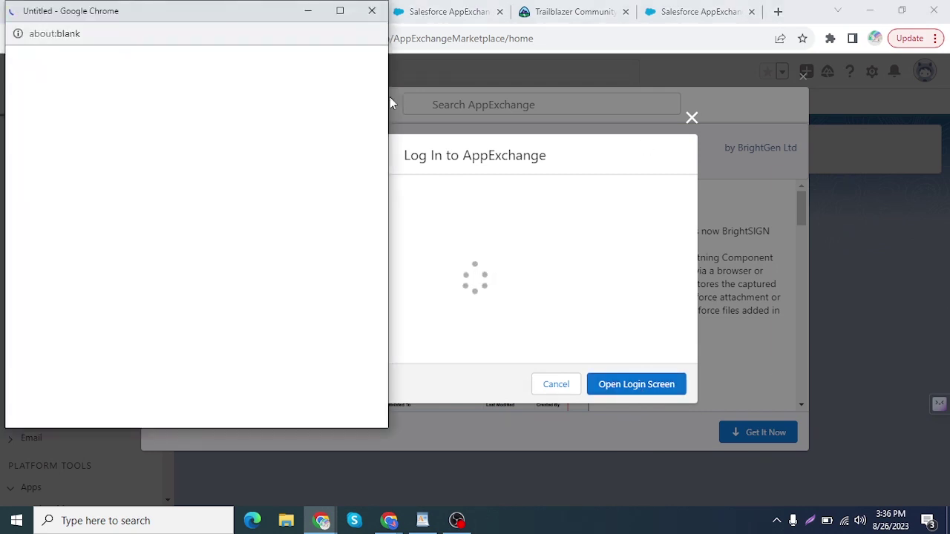
pyautogui.moveTo(179, 15); pyautogui.dragTo(431, 84)
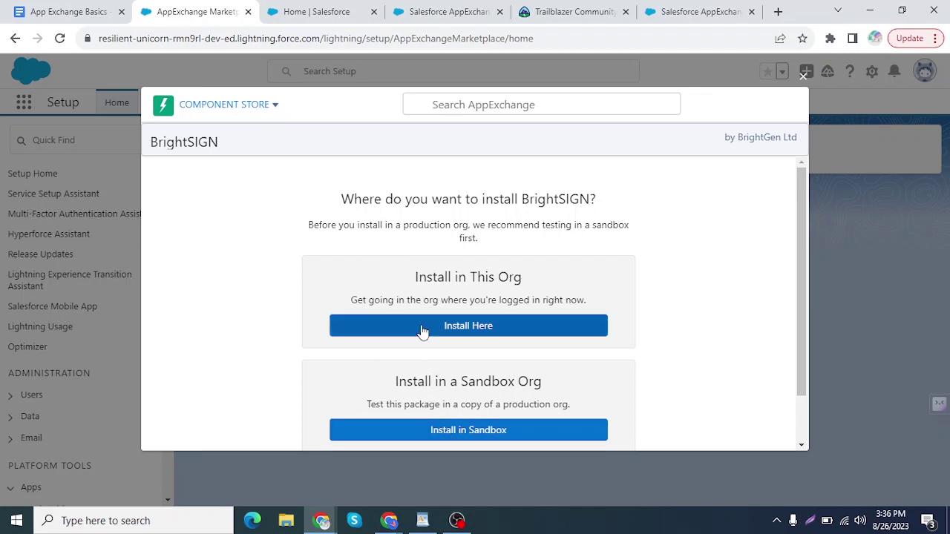
# Step: Choose to install BrightSIGN in a sandbox org, and review the package and profile details in the installation confirmation
pyautogui.scroll(-1, 420, 330)
pyautogui.scroll(1, 163, 193)
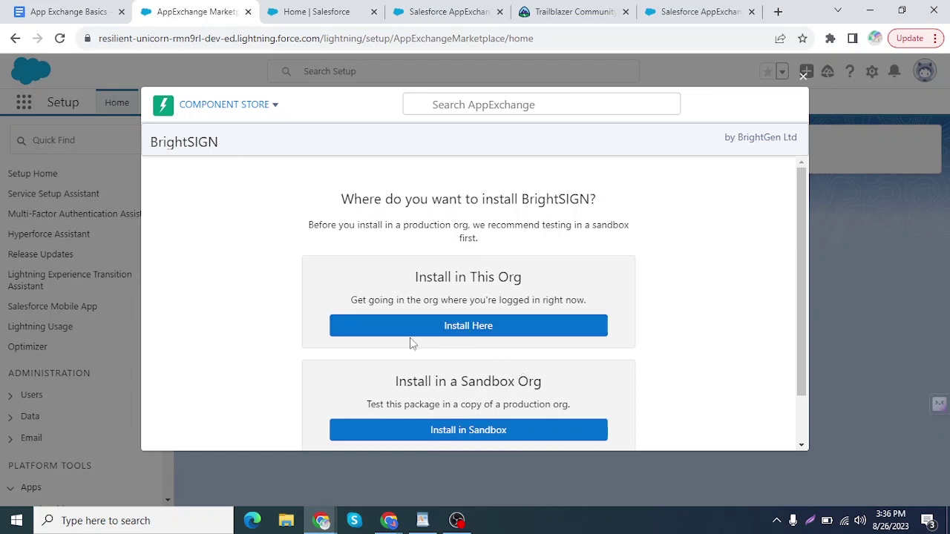
pyautogui.scroll(-1, 467, 343)
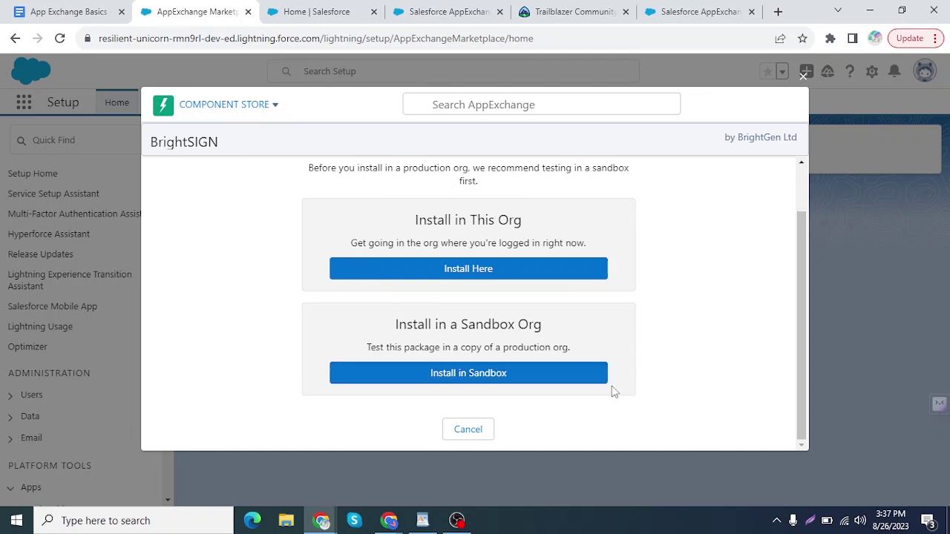
pyautogui.click(479, 377)
pyautogui.scroll(-3, 487, 354)
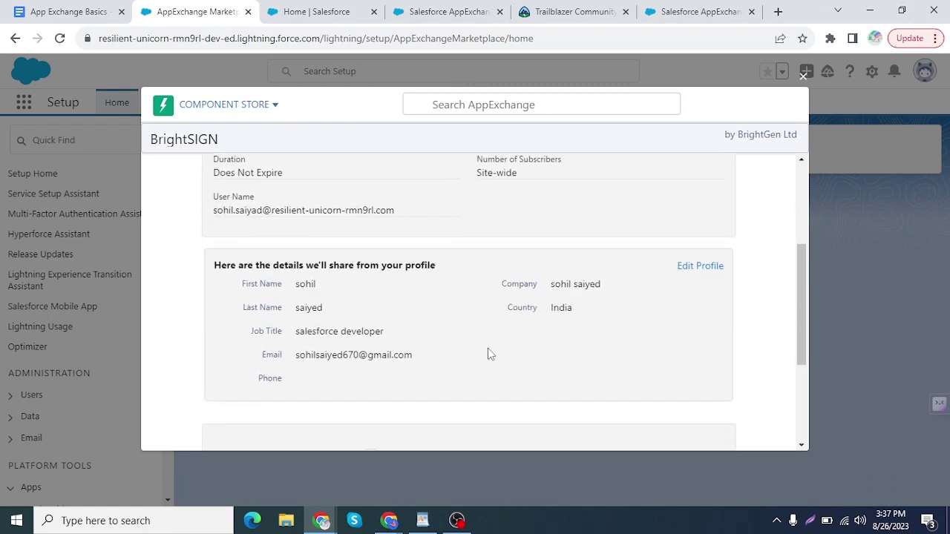
pyautogui.scroll(5, 297, 326)
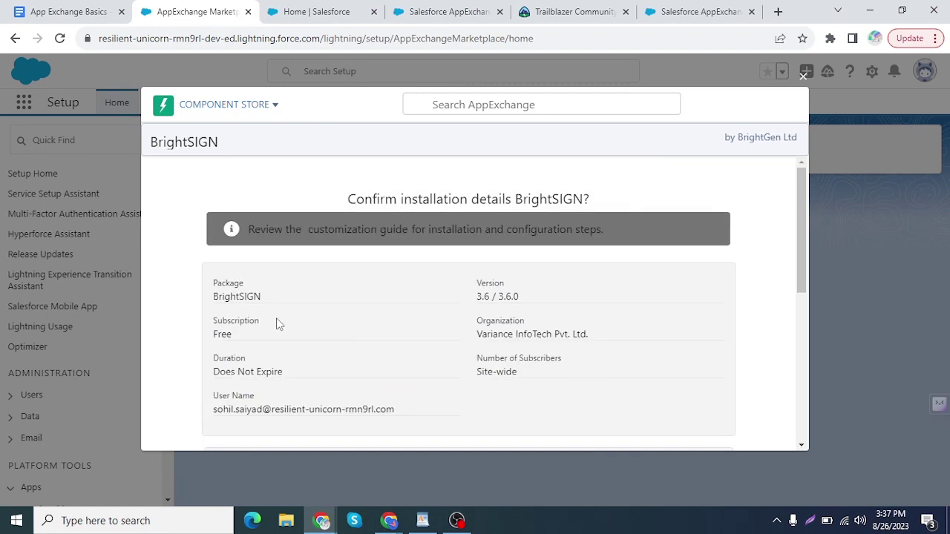
# Step: Agree to the terms and conditions and try to confirm the BrightSIGN installation
pyautogui.scroll(-3, 341, 313)
pyautogui.scroll(1, 401, 293)
pyautogui.scroll(-5, 441, 354)
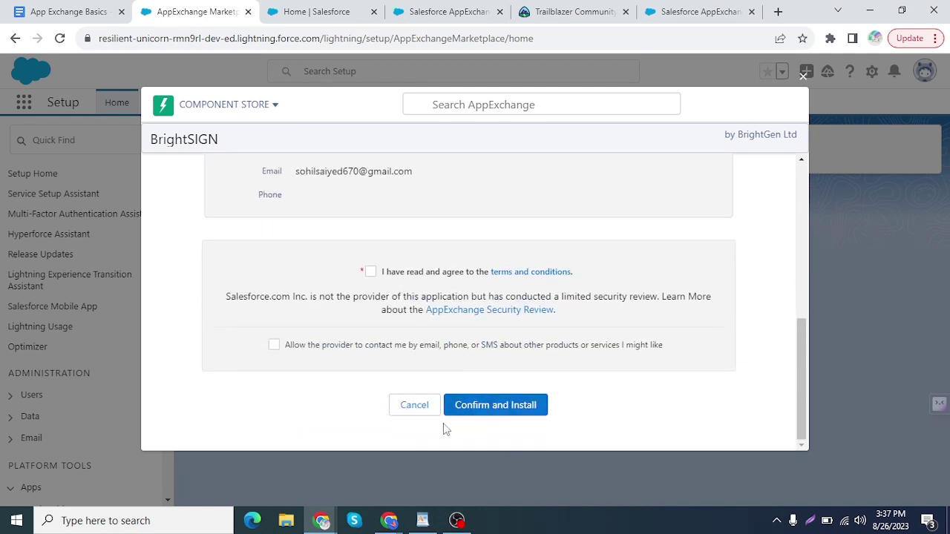
pyautogui.click(371, 271)
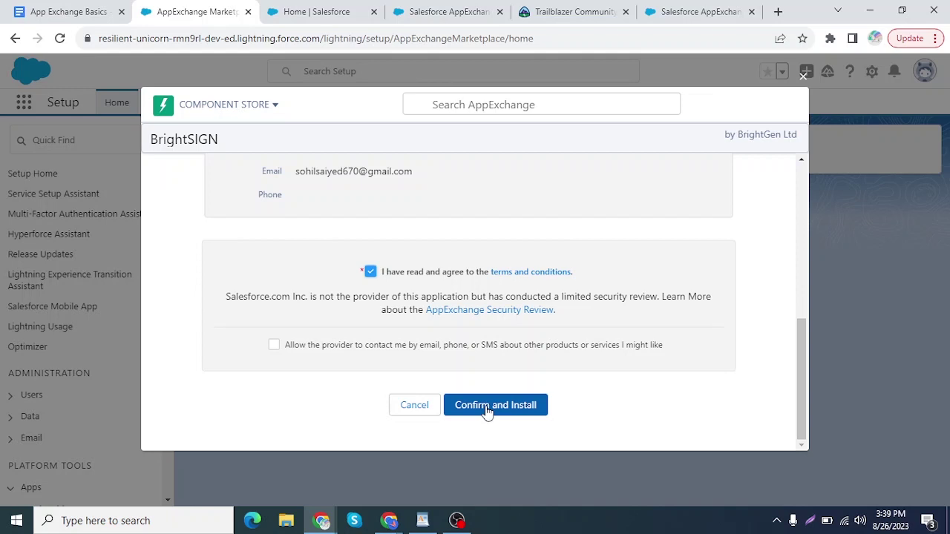
pyautogui.click(487, 406)
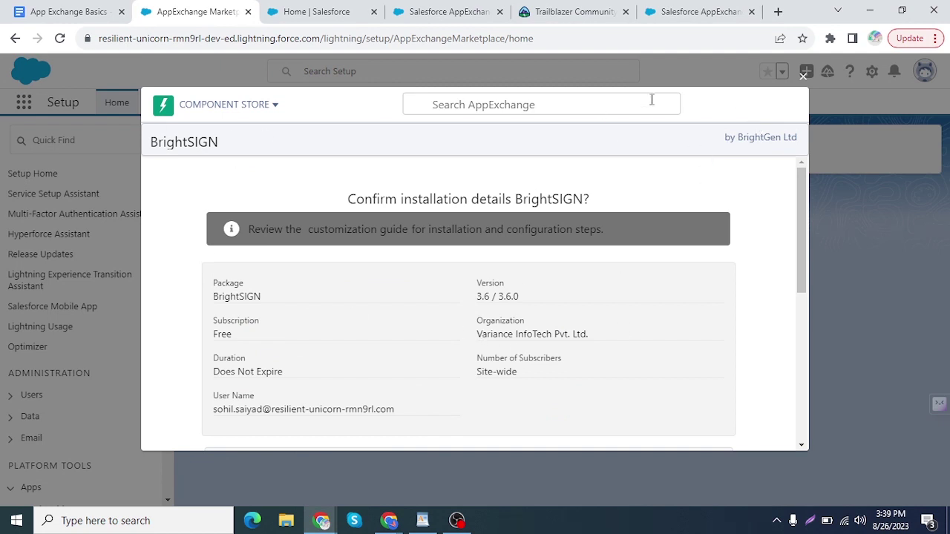
# Step: Switch from the component store to the Apps store and browse the list of all apps
pyautogui.click(272, 111)
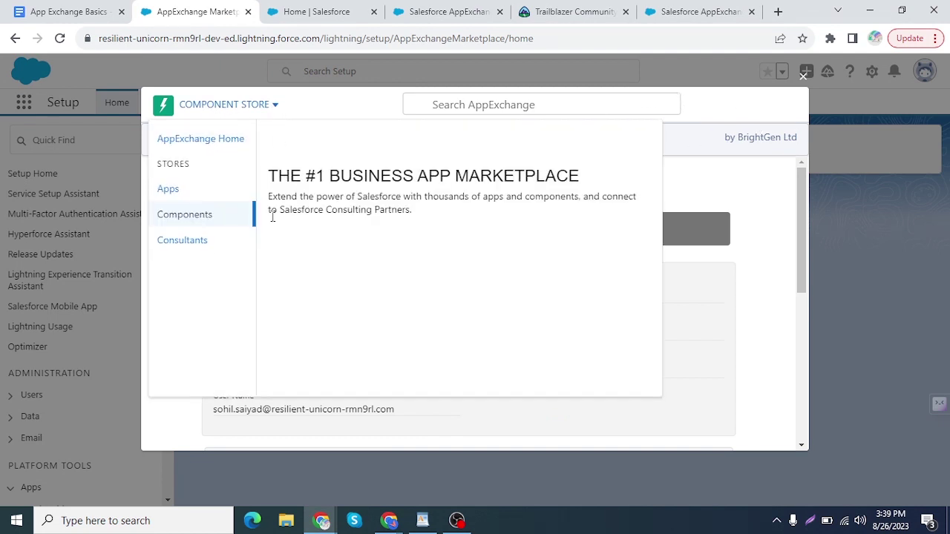
pyautogui.click(272, 113)
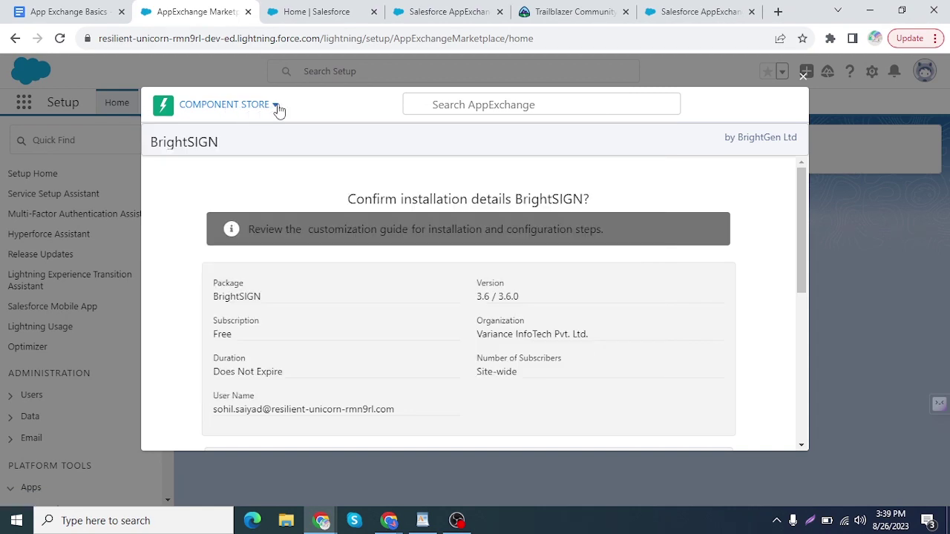
pyautogui.click(276, 109)
pyautogui.click(168, 190)
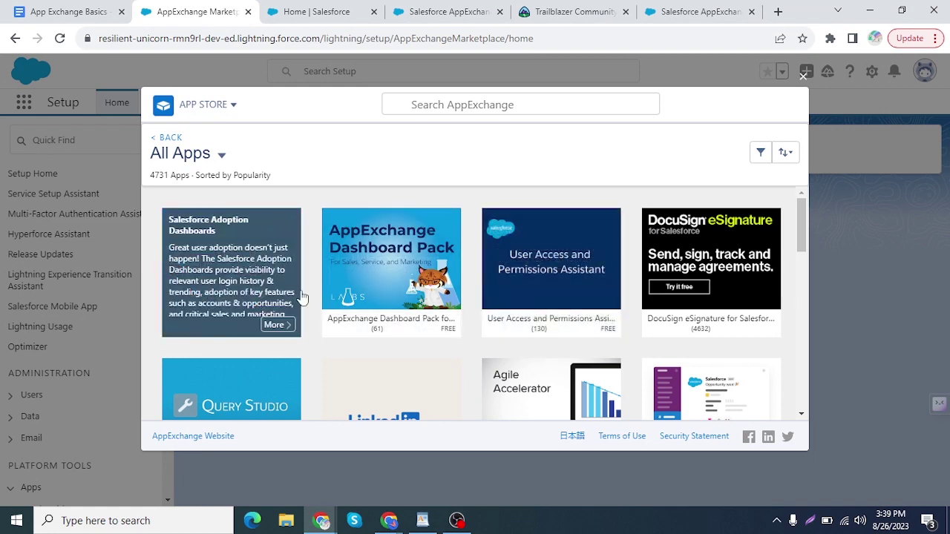
pyautogui.scroll(-3, 474, 296)
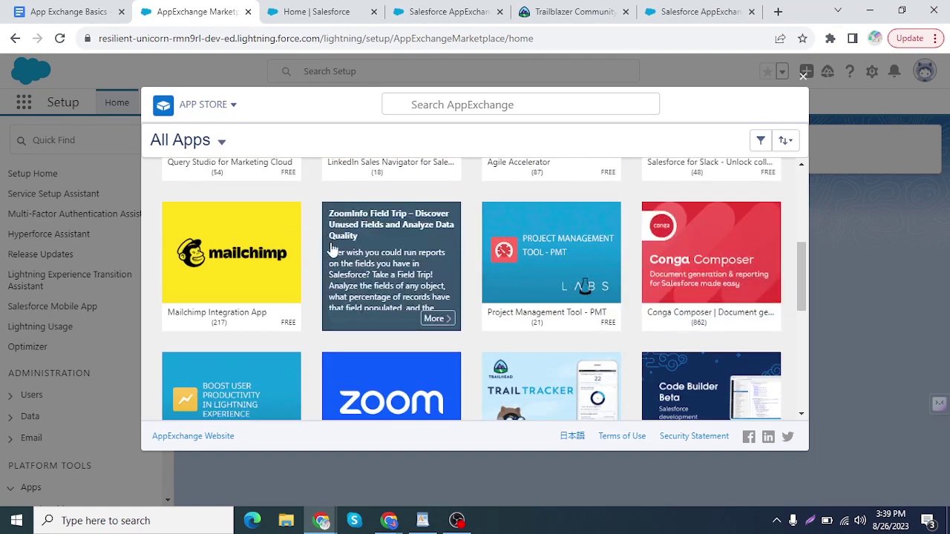
# Step: Open the Mailchimp Integration App listing and advance its preview images to the third slide
pyautogui.click(248, 272)
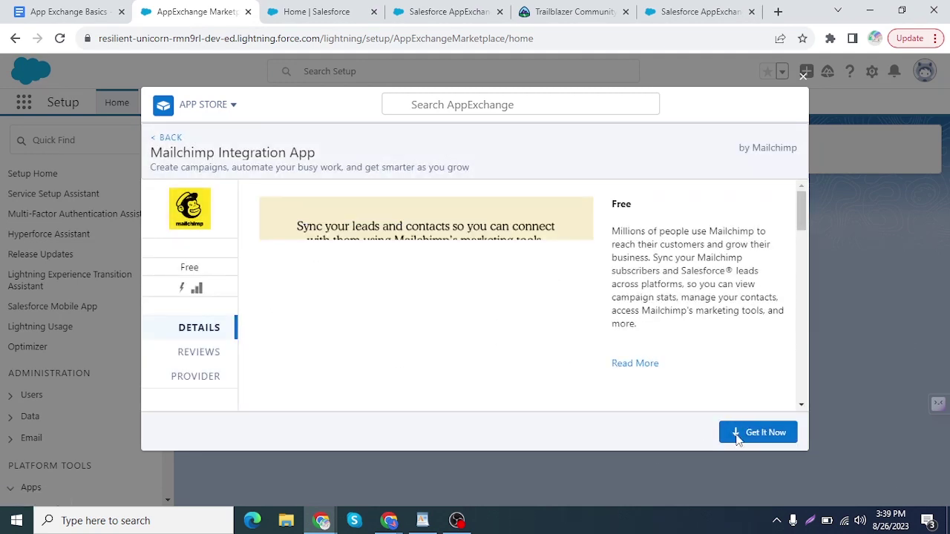
pyautogui.scroll(-2, 530, 349)
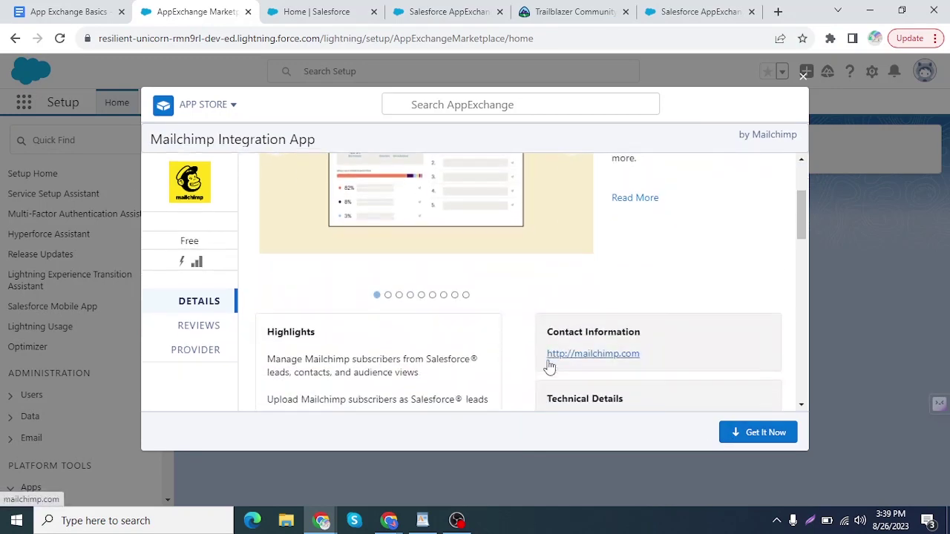
pyautogui.scroll(3, 530, 349)
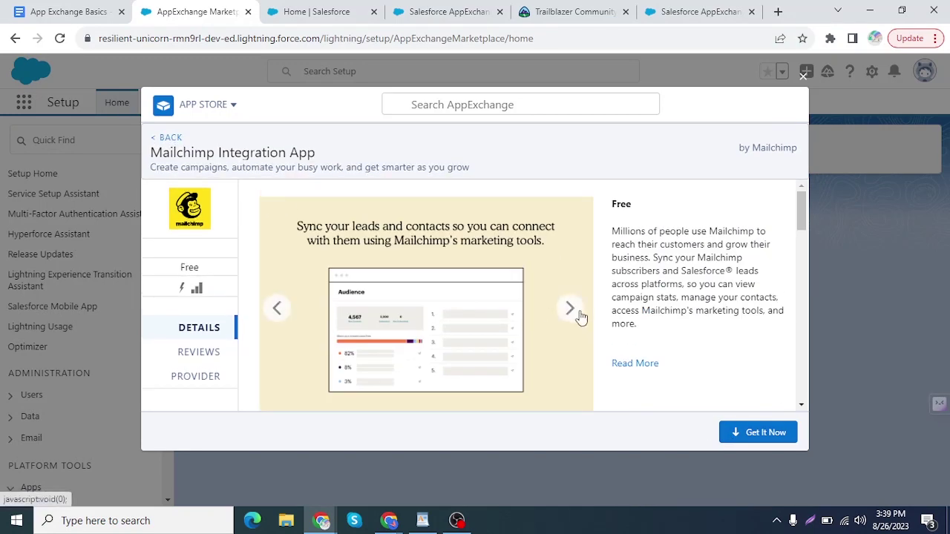
pyautogui.click(570, 309)
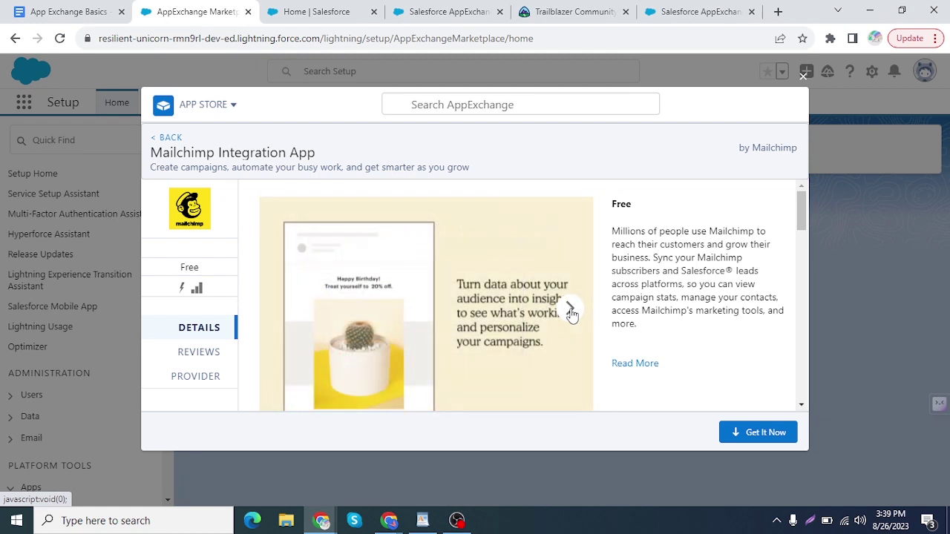
pyautogui.click(570, 310)
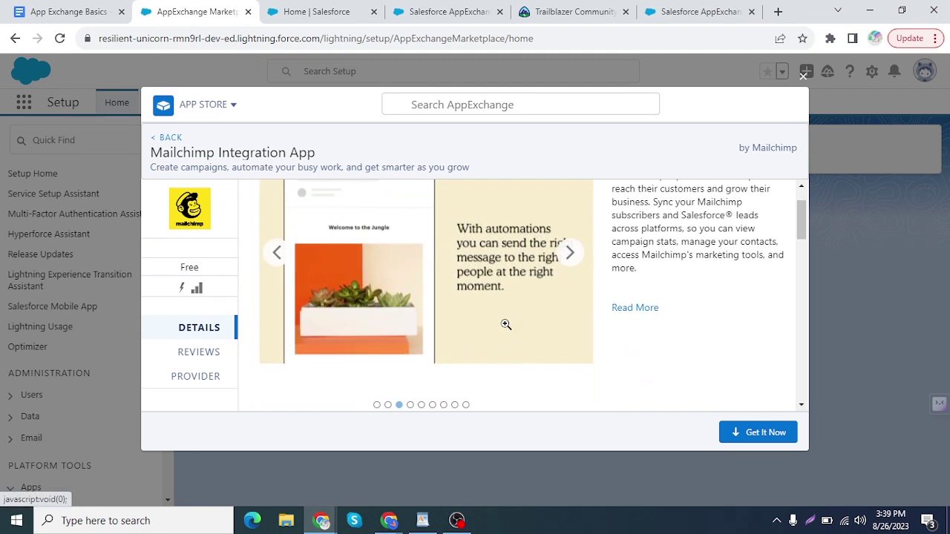
# Step: Look through the Mailchimp Integration App's highlights, supported features, package contents, requirements, customization guides and related apps
pyautogui.scroll(-2, 512, 324)
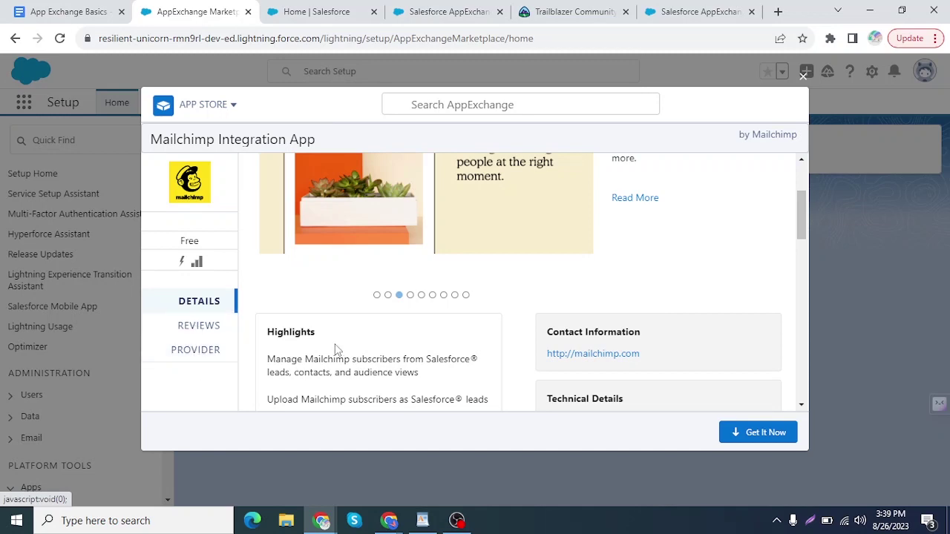
pyautogui.scroll(-4, 340, 362)
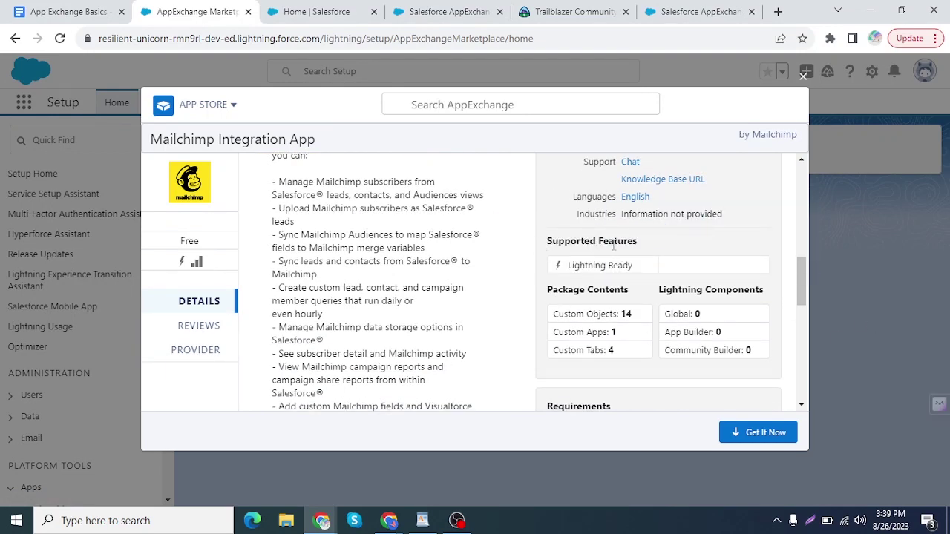
pyautogui.scroll(-5, 604, 285)
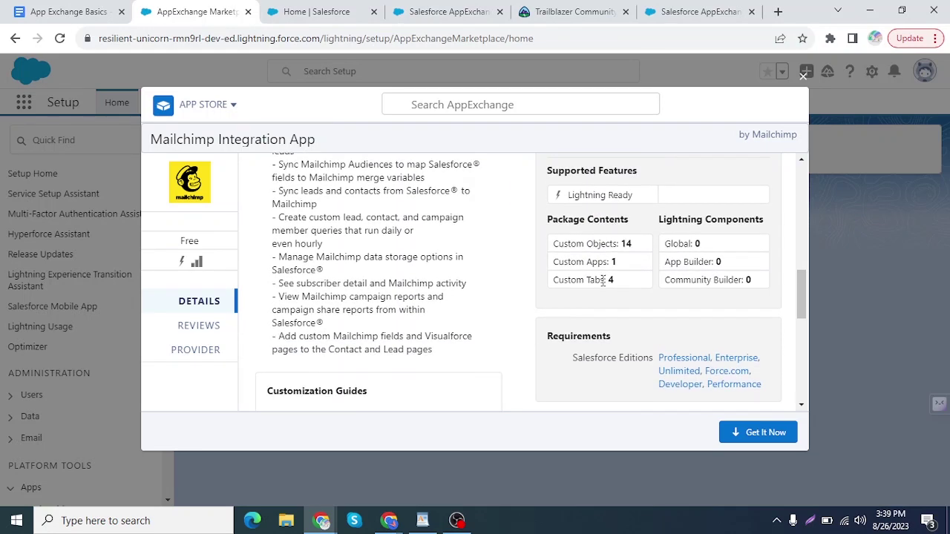
pyautogui.scroll(-2, 520, 294)
pyautogui.scroll(3, 564, 343)
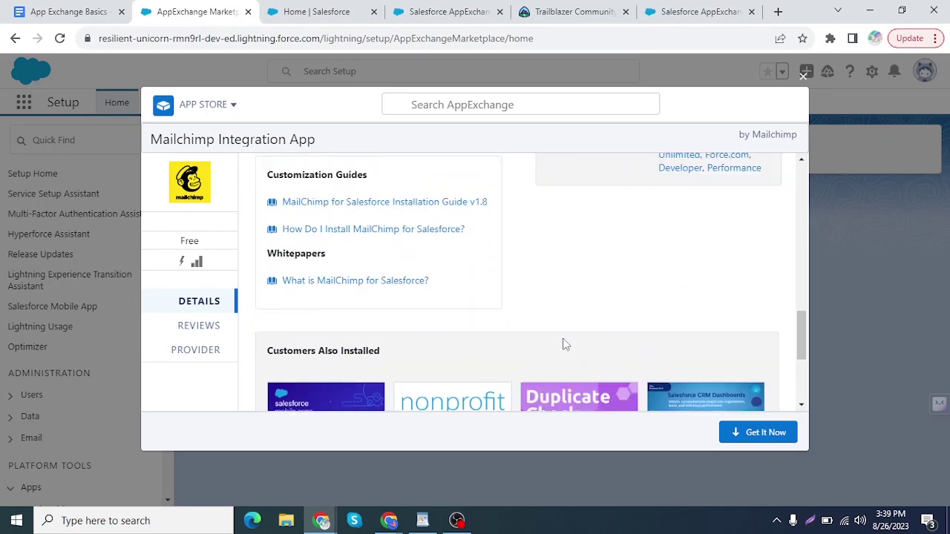
pyautogui.scroll(-3, 474, 311)
pyautogui.scroll(2, 376, 270)
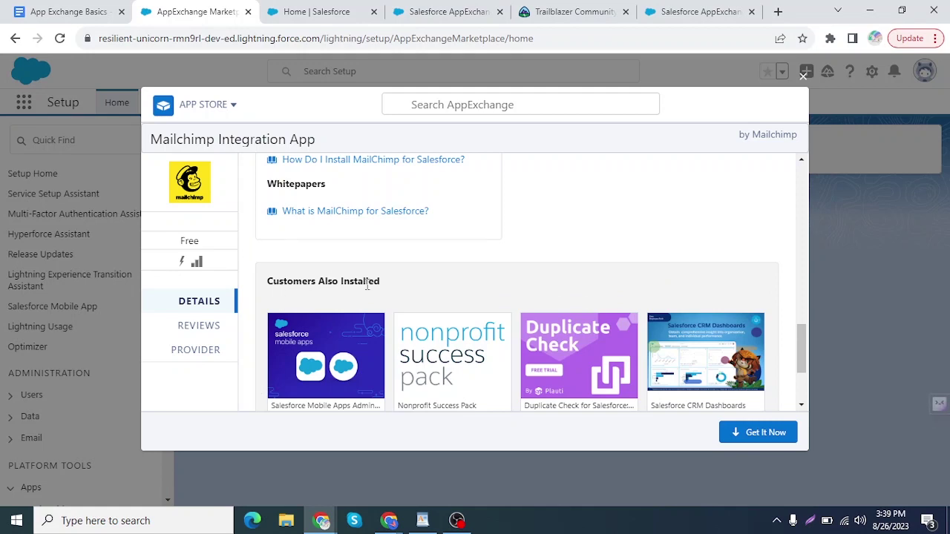
pyautogui.scroll(-1, 564, 334)
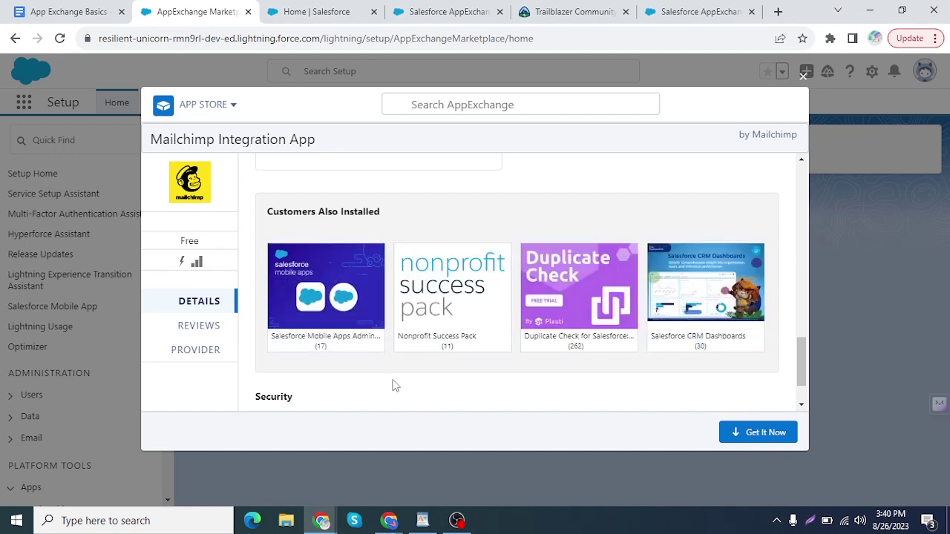
pyautogui.scroll(7, 415, 384)
pyautogui.scroll(-5, 415, 384)
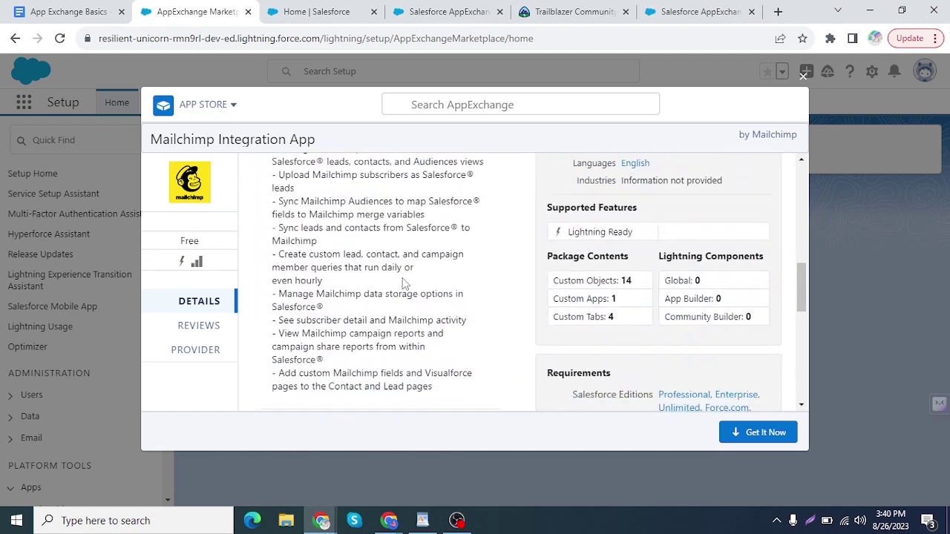
# Step: Start getting the Mailchimp Integration App and review the options for where to install it
pyautogui.click(727, 432)
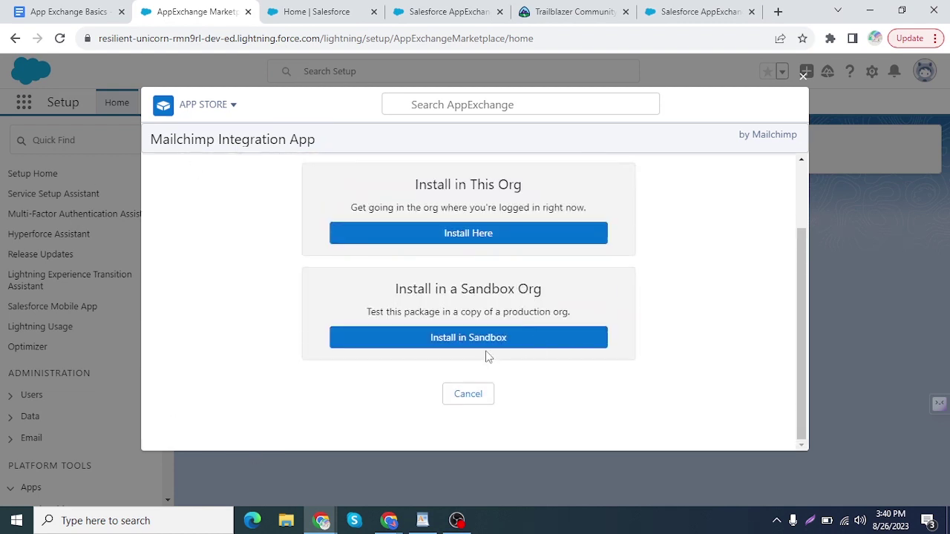
pyautogui.scroll(2, 806, 296)
pyautogui.scroll(-1, 556, 326)
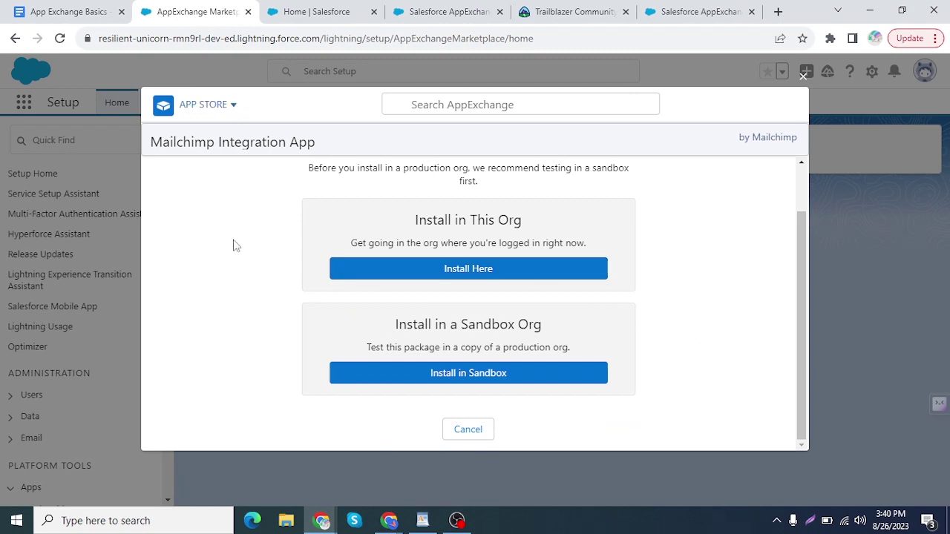
# Step: Switch from the app store to the Consultants store and browse the list of all consultants
pyautogui.click(236, 108)
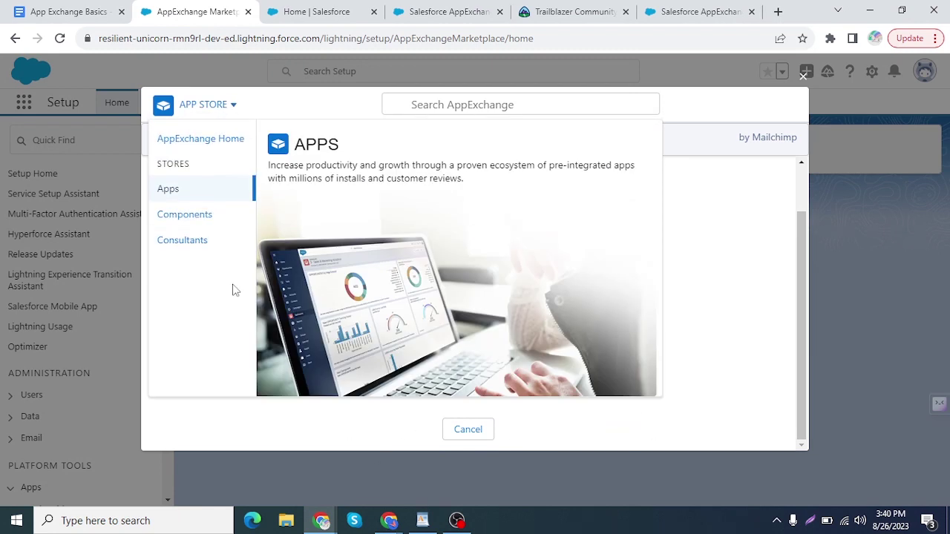
pyautogui.click(186, 244)
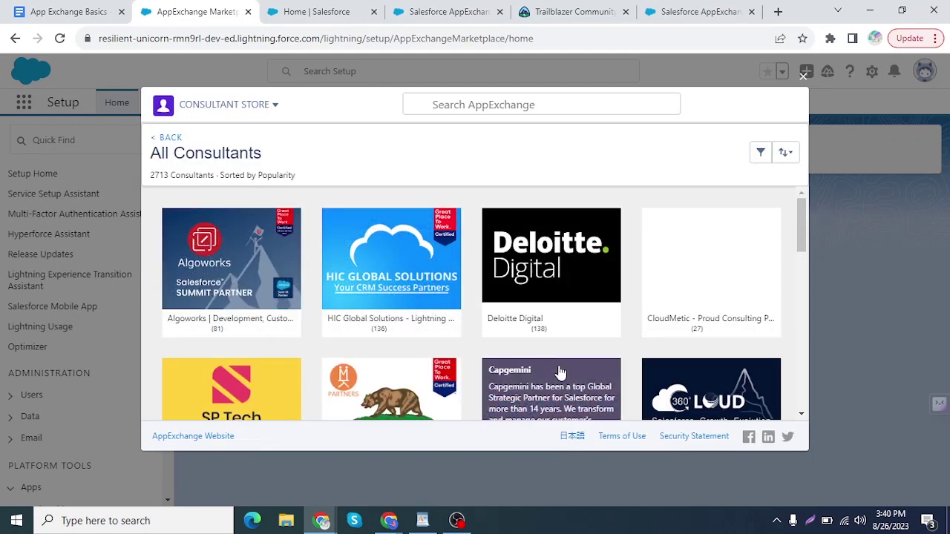
pyautogui.scroll(-1, 415, 273)
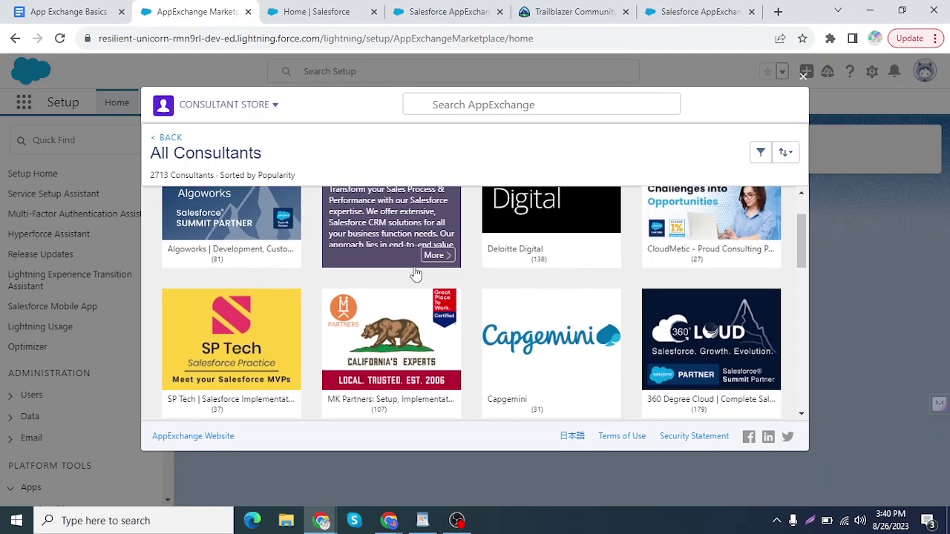
pyautogui.scroll(-2, 415, 274)
# Step: Open the MK Partners consultant listing and look through its highlights, specific details and data sheets
pyautogui.click(461, 299)
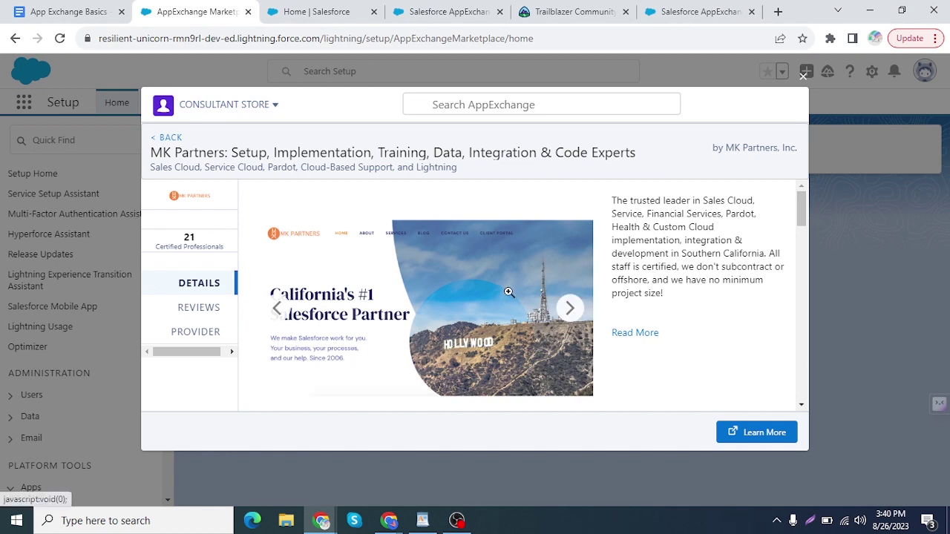
pyautogui.scroll(-1, 630, 287)
pyautogui.click(634, 274)
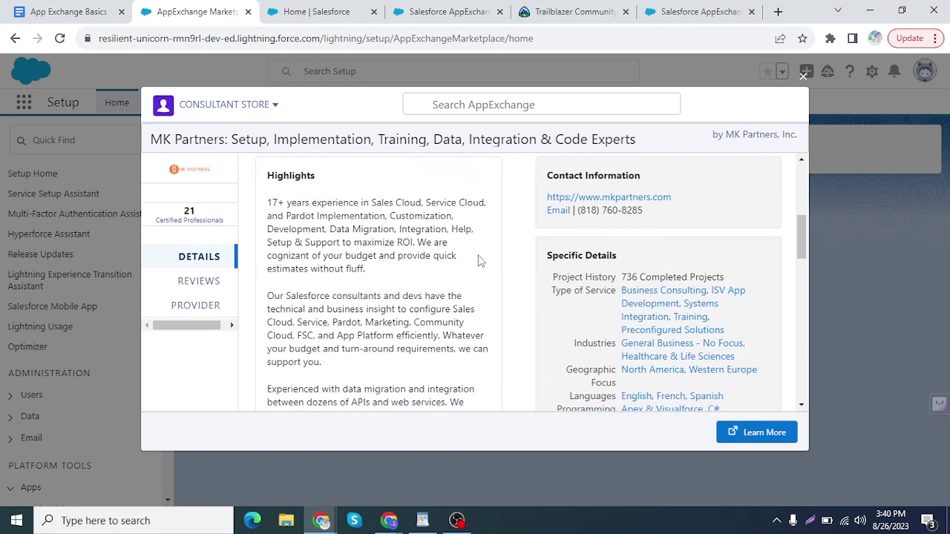
pyautogui.scroll(-8, 471, 259)
pyautogui.scroll(-3, 465, 253)
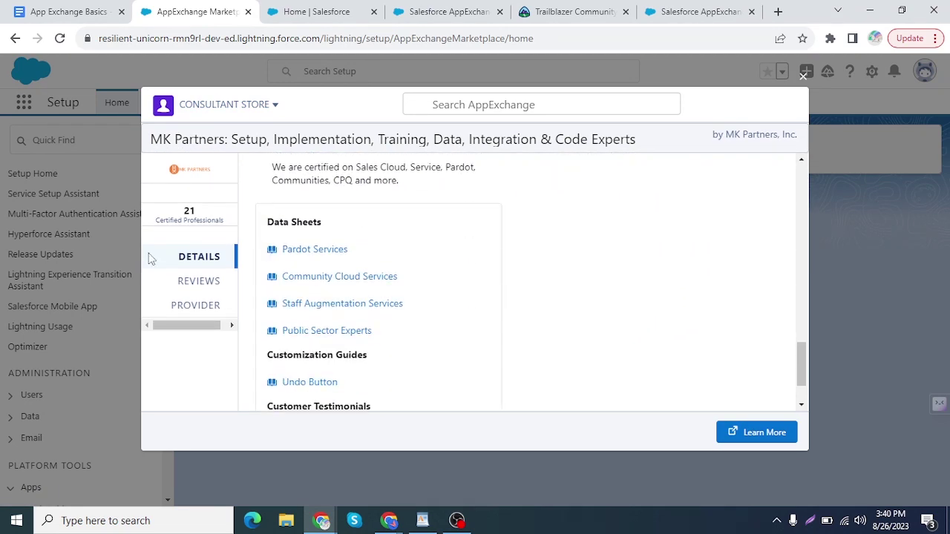
pyautogui.scroll(2, 401, 301)
pyautogui.scroll(10, 384, 299)
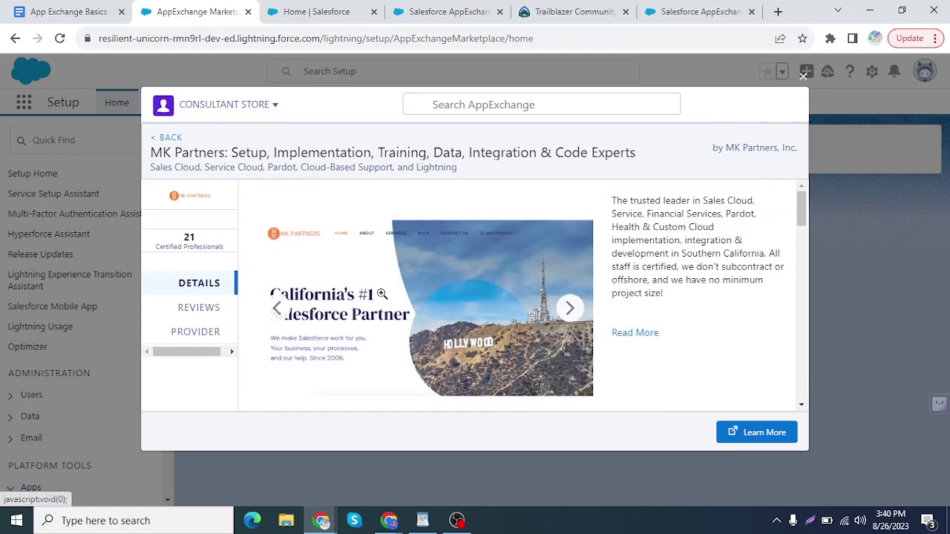
# Step: Examine the MK Partners contact information, type of service, programming languages, company description and certifications
pyautogui.scroll(-3, 381, 294)
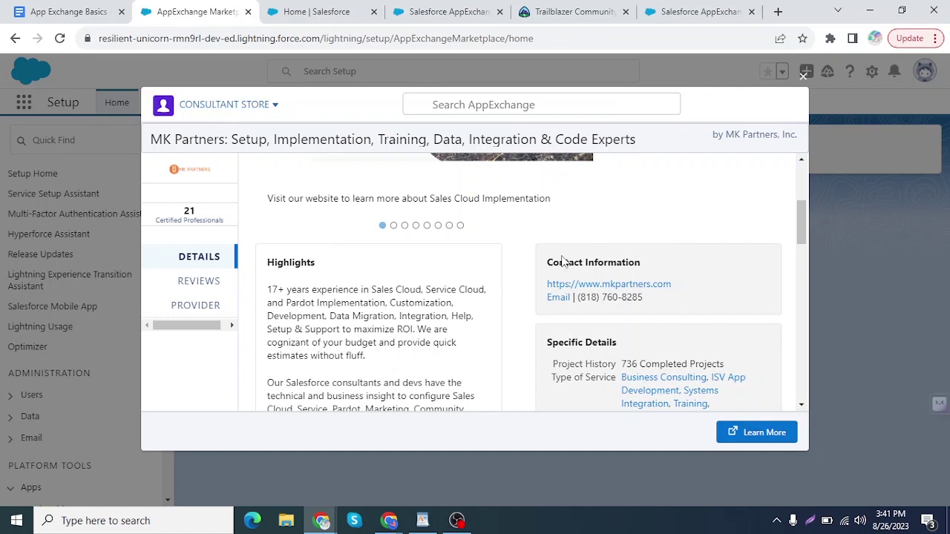
pyautogui.scroll(-7, 560, 256)
pyautogui.scroll(3, 558, 252)
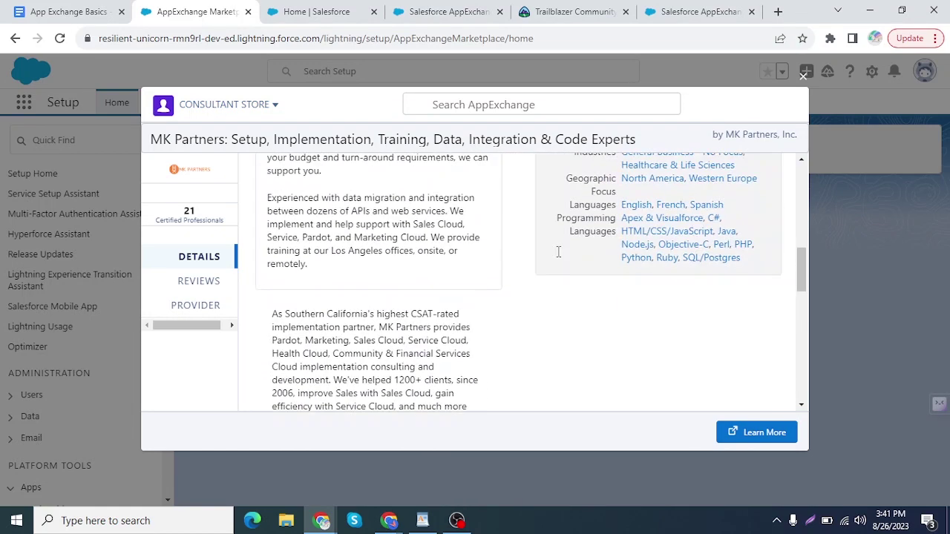
pyautogui.scroll(5, 558, 252)
pyautogui.scroll(-8, 558, 252)
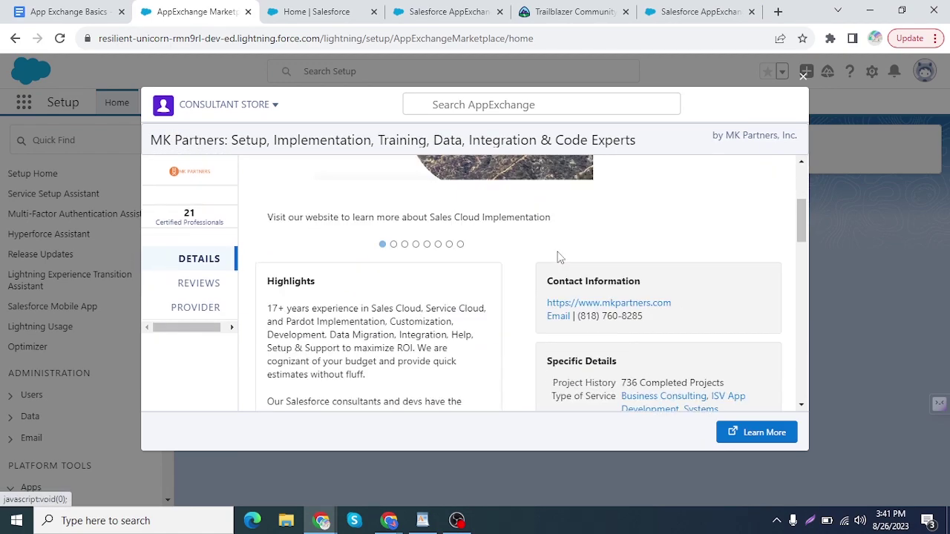
pyautogui.scroll(-4, 558, 252)
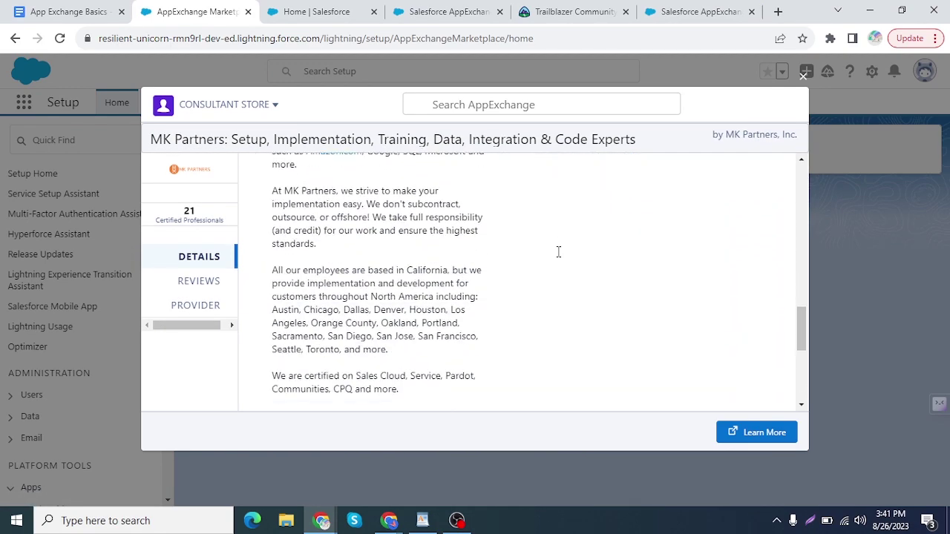
pyautogui.scroll(6, 560, 254)
pyautogui.scroll(6, 560, 257)
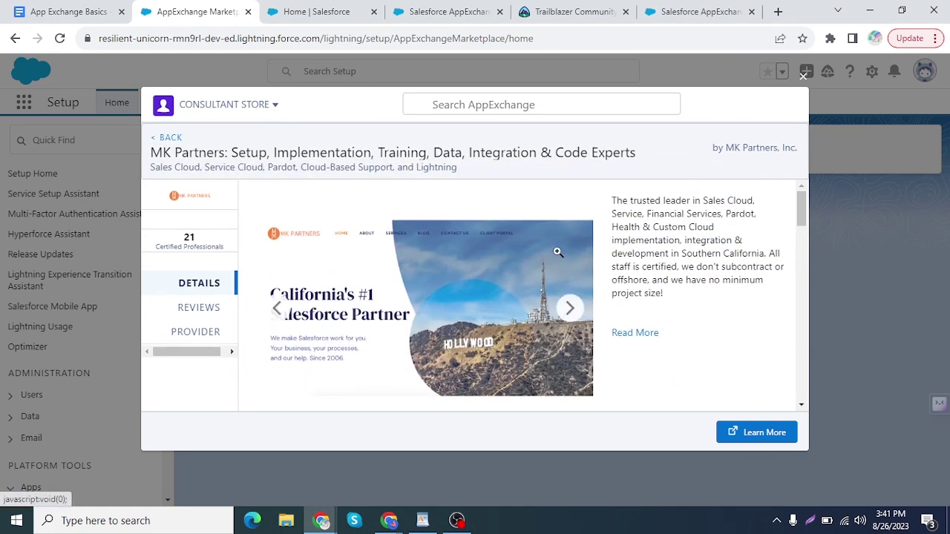
pyautogui.scroll(-5, 558, 256)
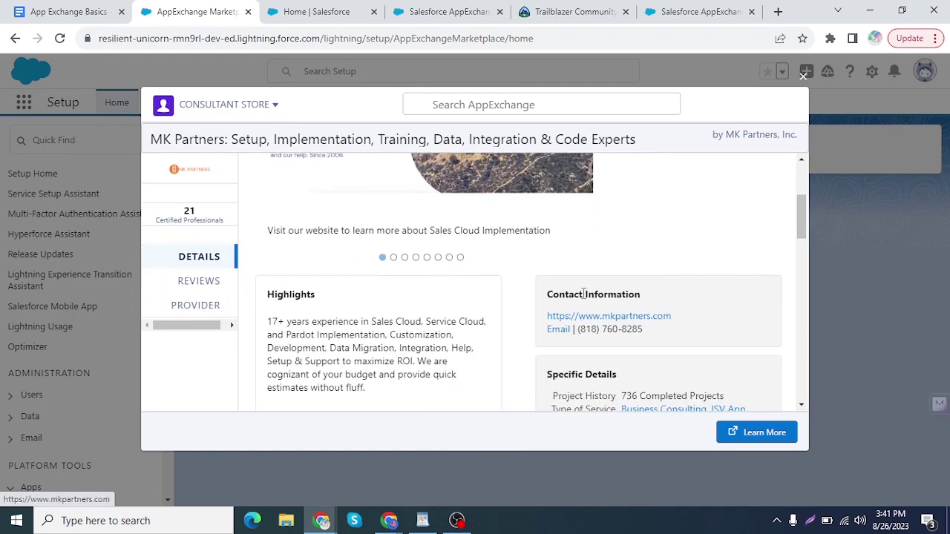
pyautogui.scroll(-5, 508, 304)
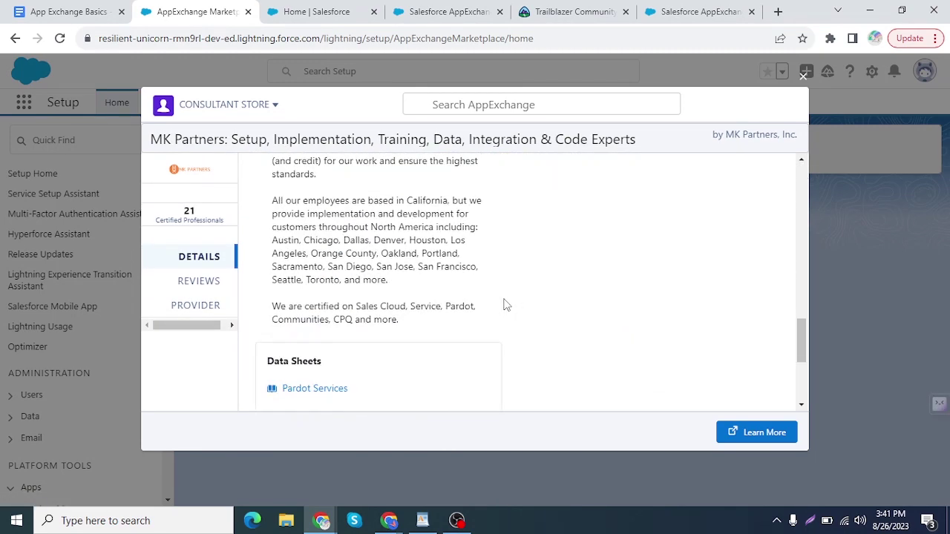
pyautogui.scroll(5, 504, 305)
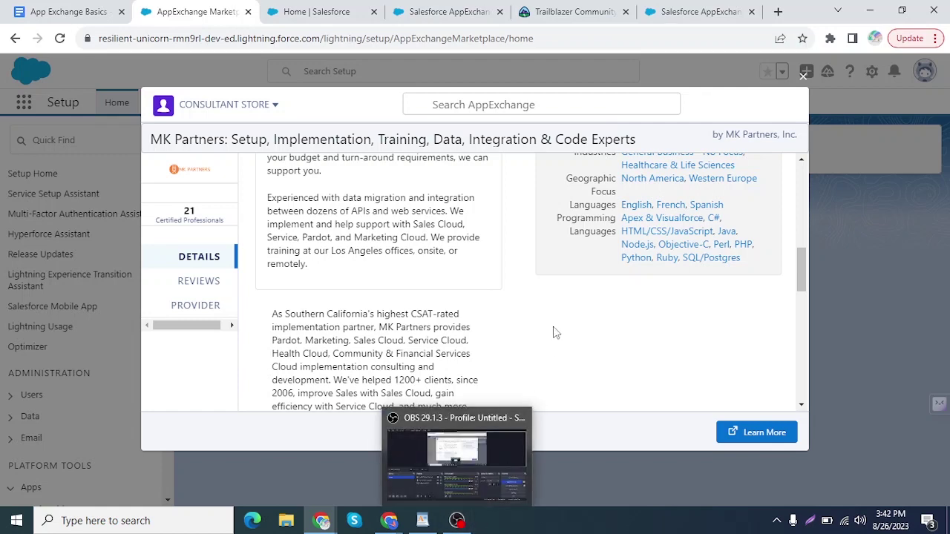
pyautogui.scroll(5, 551, 322)
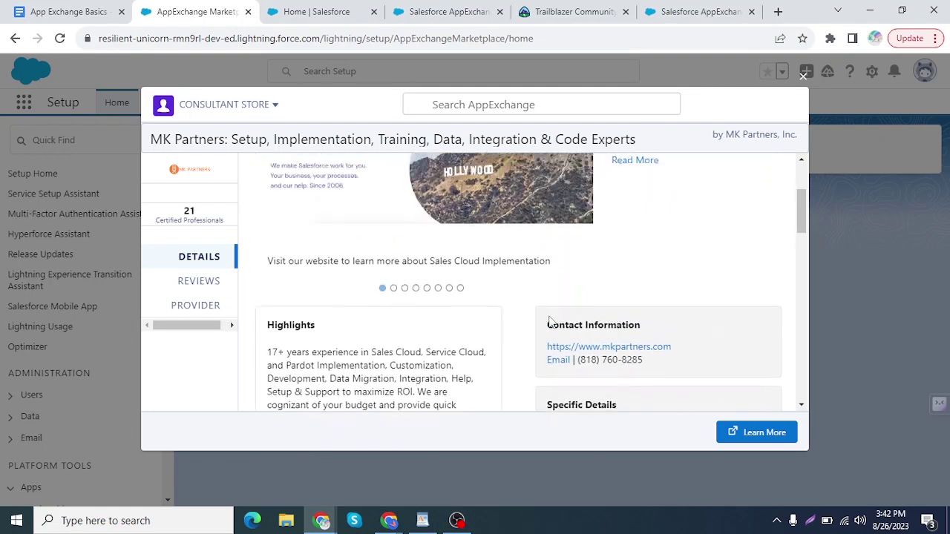
pyautogui.scroll(-5, 547, 316)
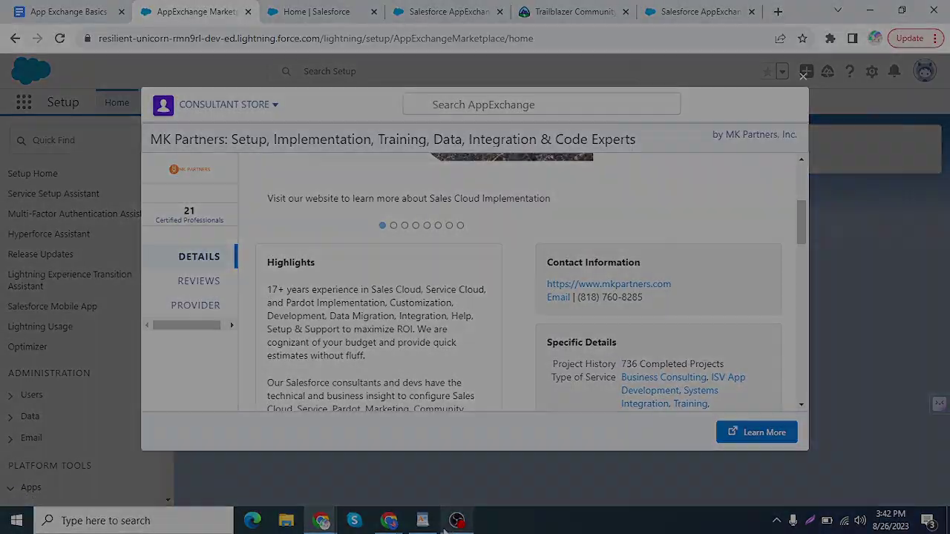